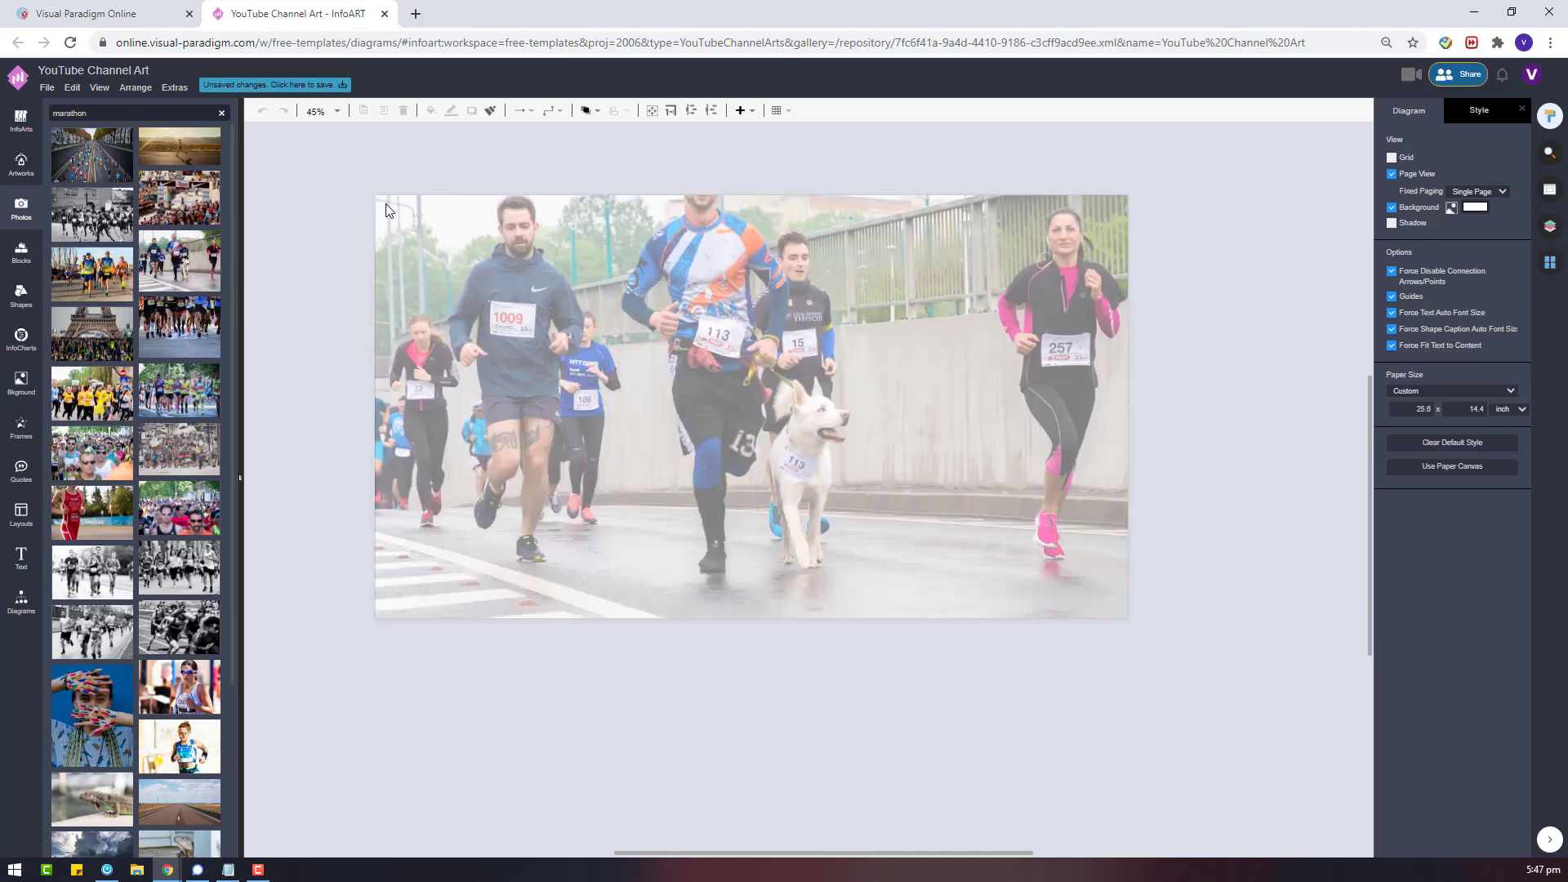
Try two marathon group photos one after the other as the full-page background, removing each.
left_click_drag(179, 390, 405, 294)
key("Delete")
left_click_drag(82, 379, 438, 217)
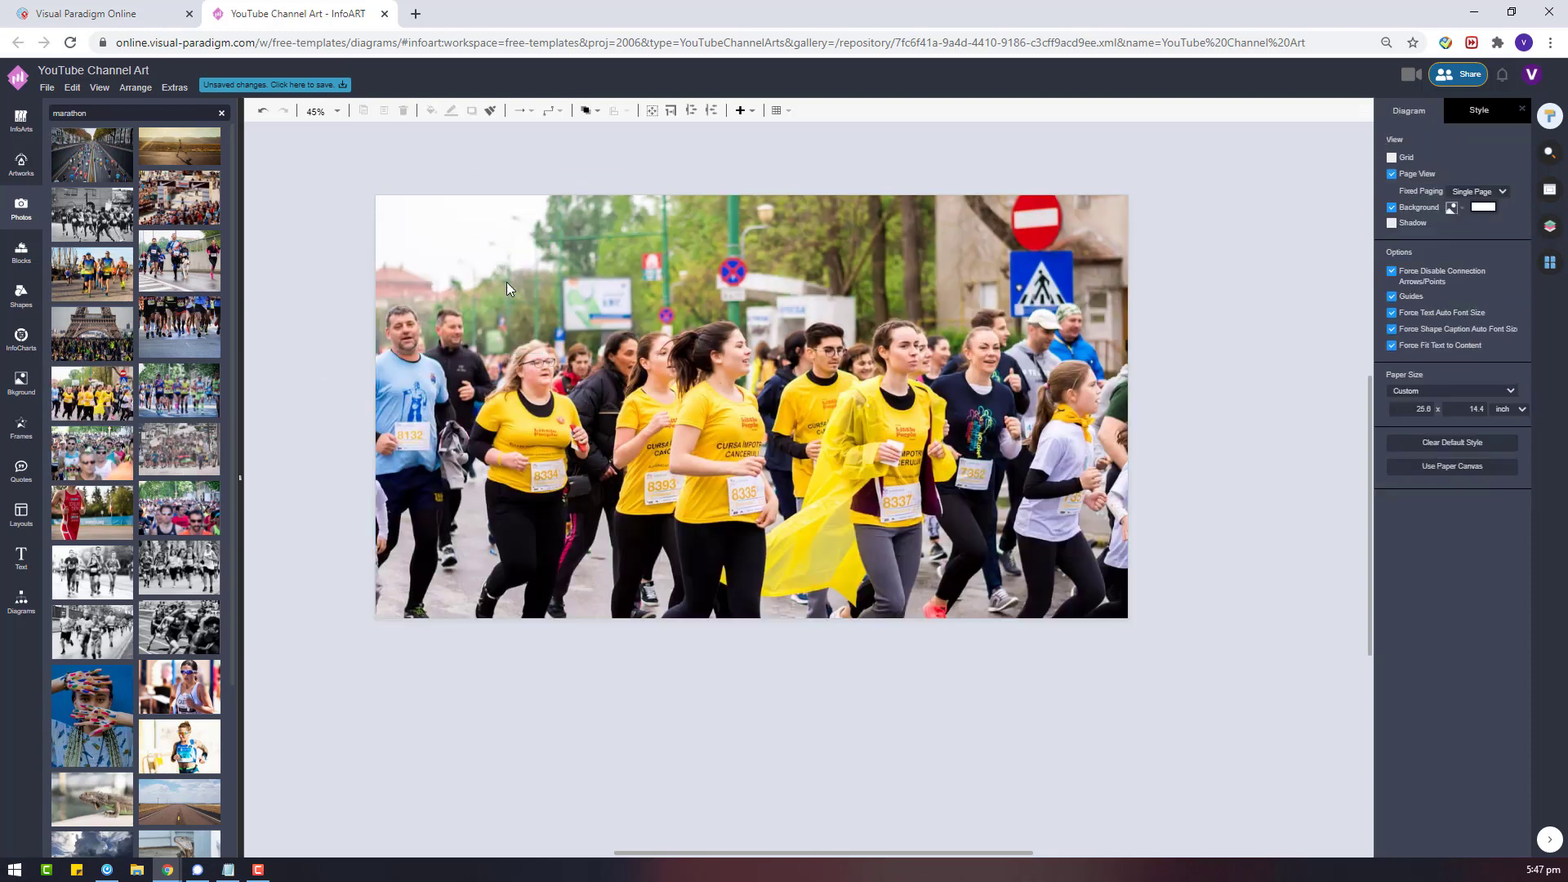
key("ctrl+z")
Use the photo of the female runner in sunglasses as the full-page background and unlock the Background layer.
left_click_drag(179, 687, 577, 204)
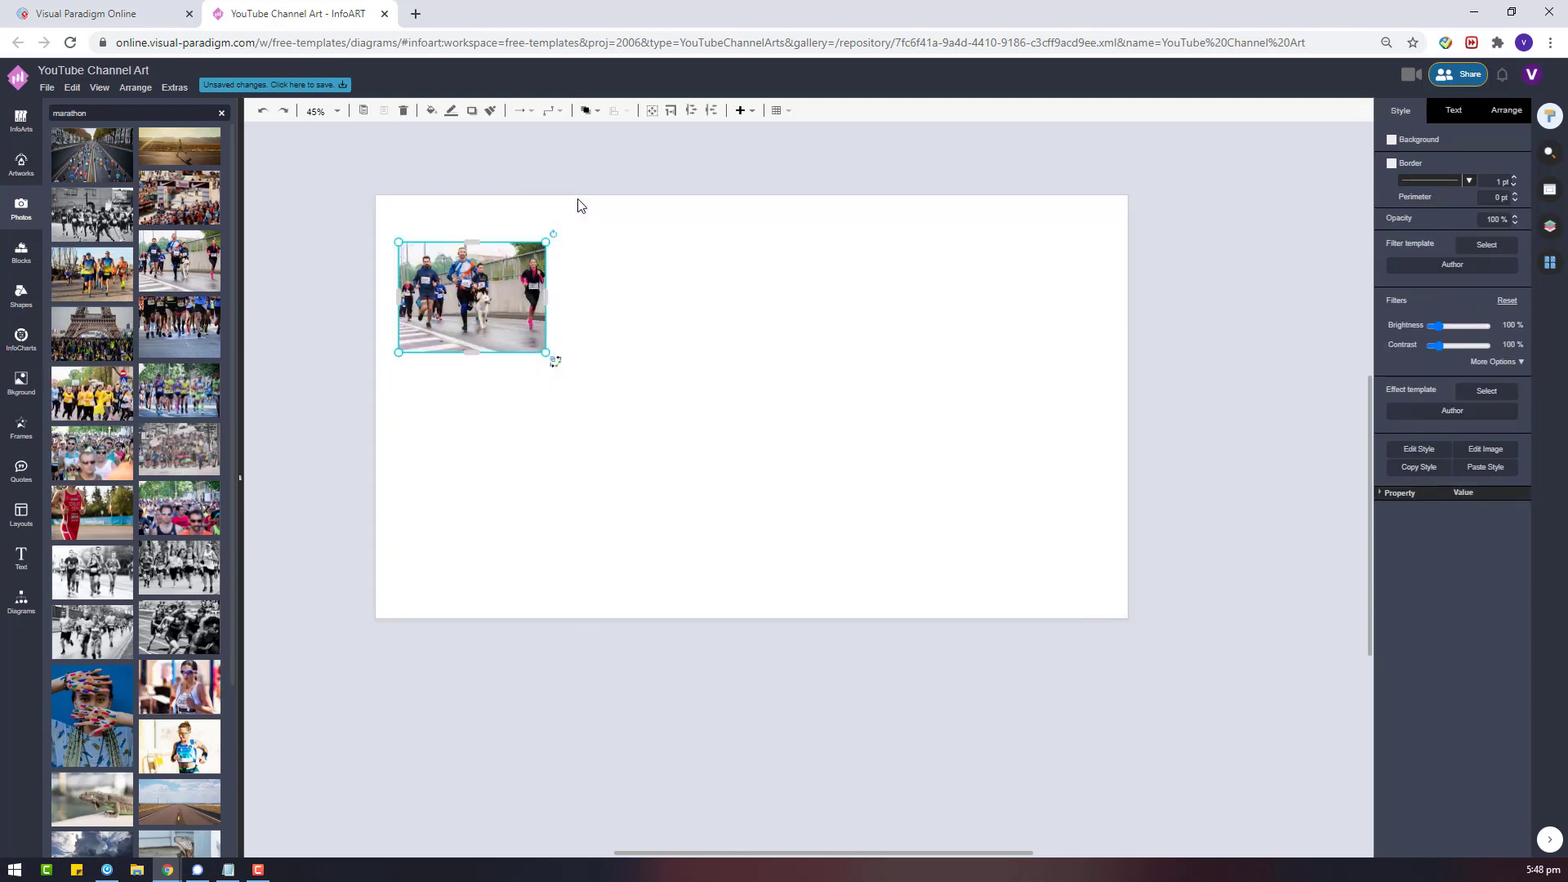
left_click(1285, 250)
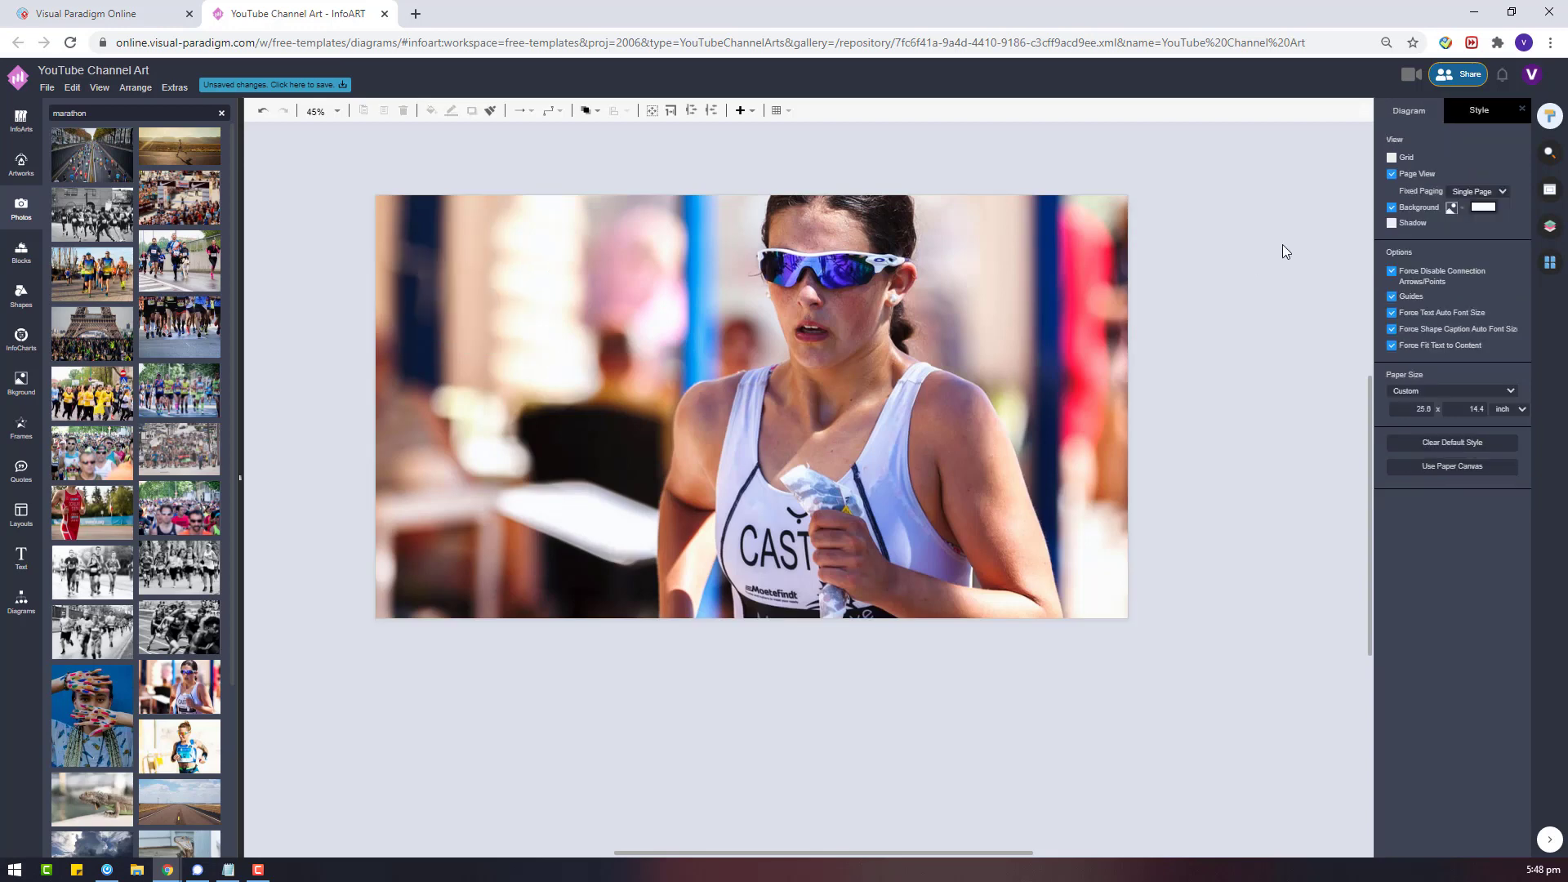
left_click(1548, 262)
left_click(1549, 226)
left_click(1394, 185)
left_click(1549, 115)
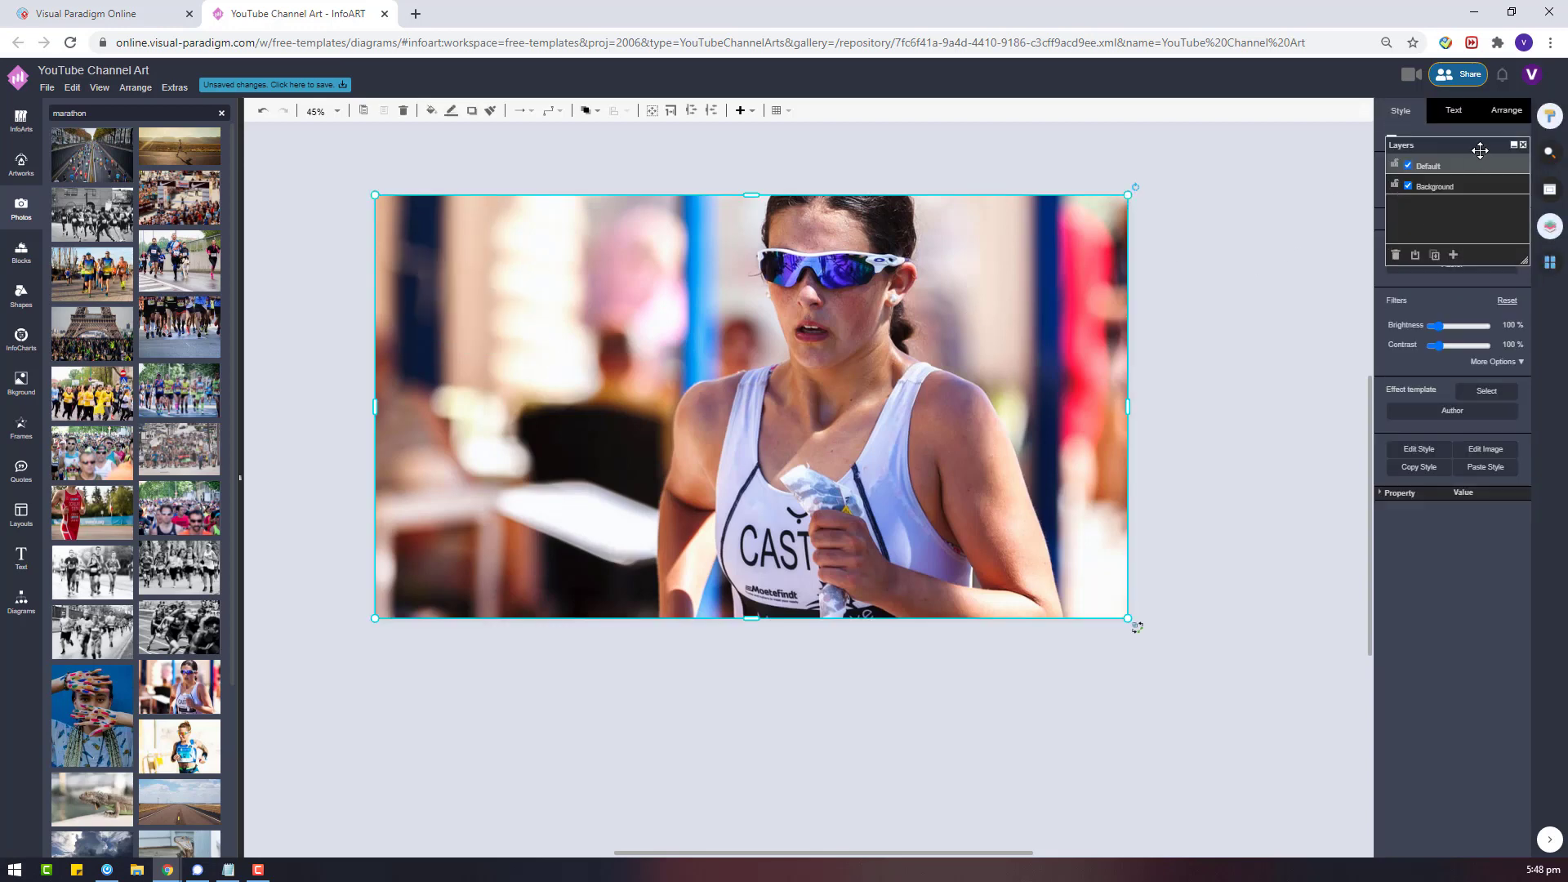
Try a horizontal flip of the runner photo and reverse it.
left_click(1506, 110)
left_click(1437, 397)
left_click(1437, 397)
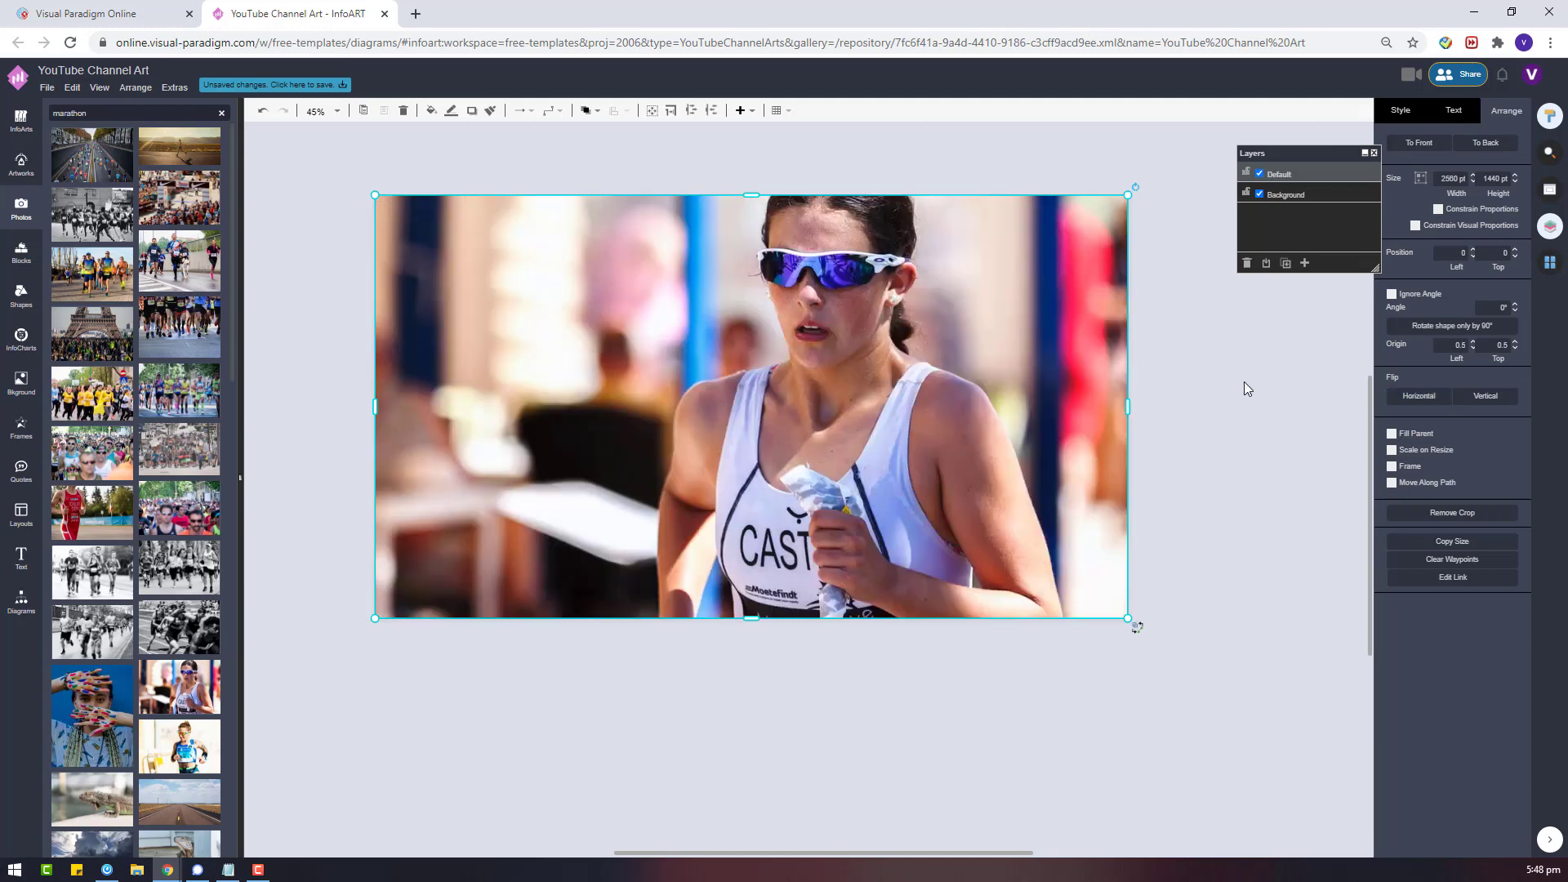
left_click(1244, 379)
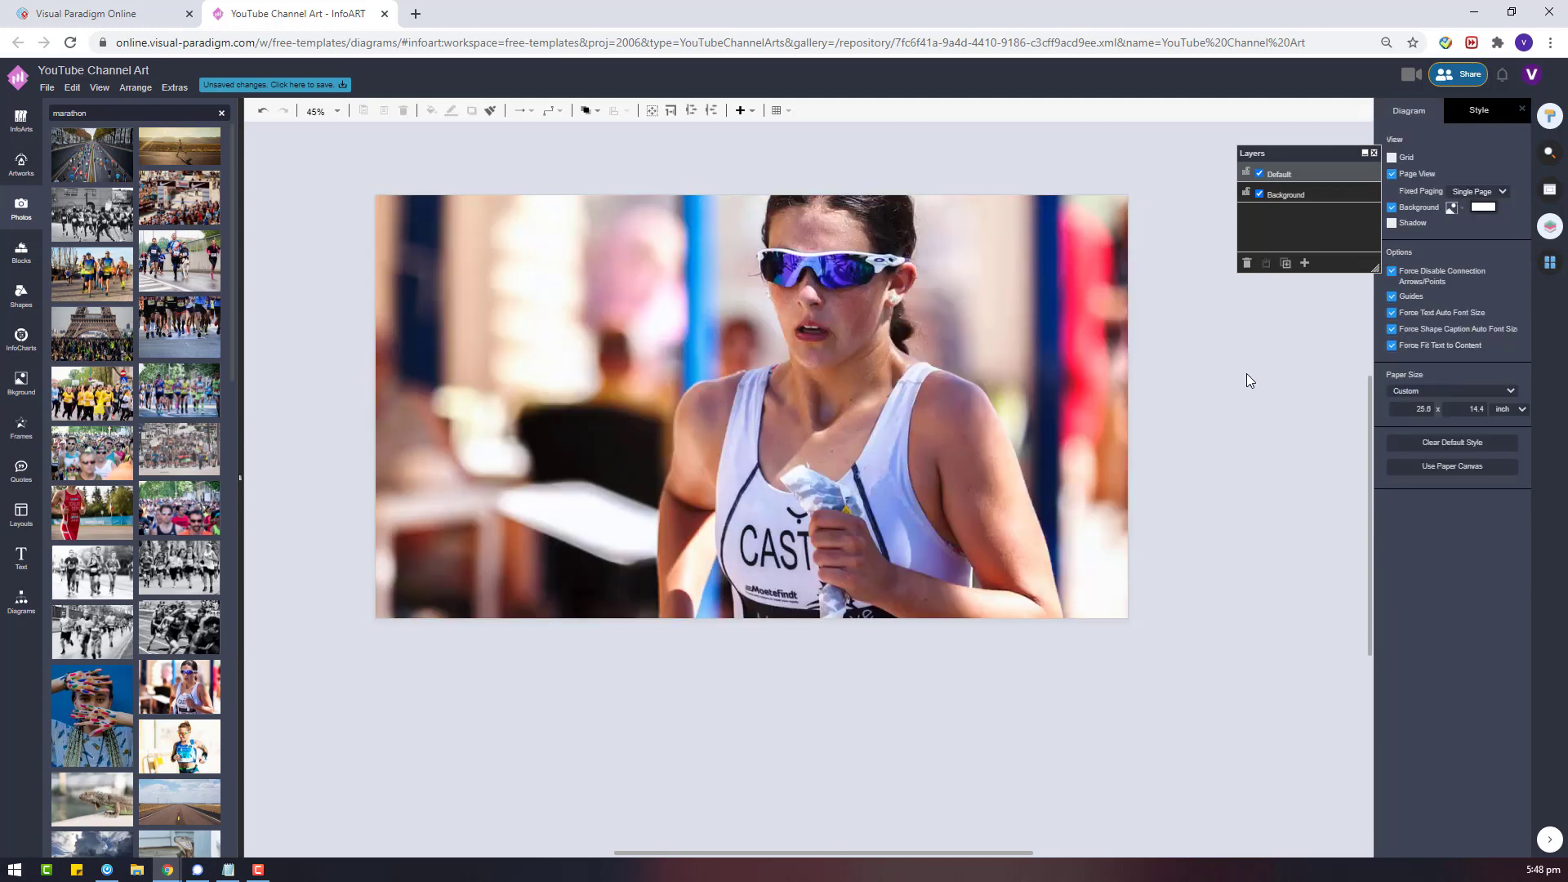
Apply a faint red overlay filter to the runner photo.
left_click(1025, 411)
left_click(1411, 123)
left_click(1493, 362)
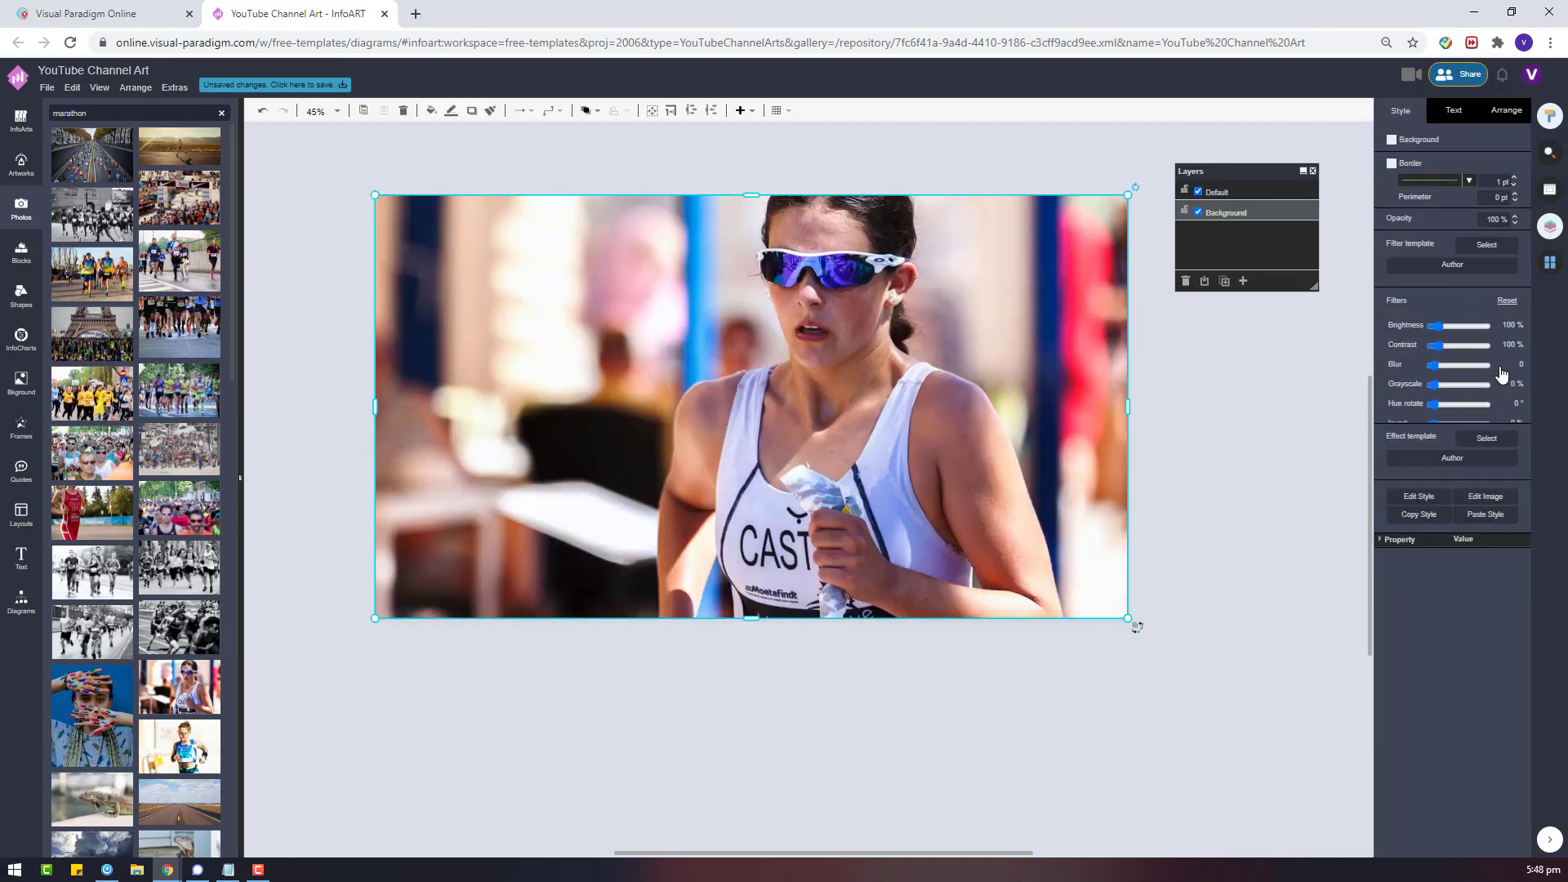
left_click(1442, 484)
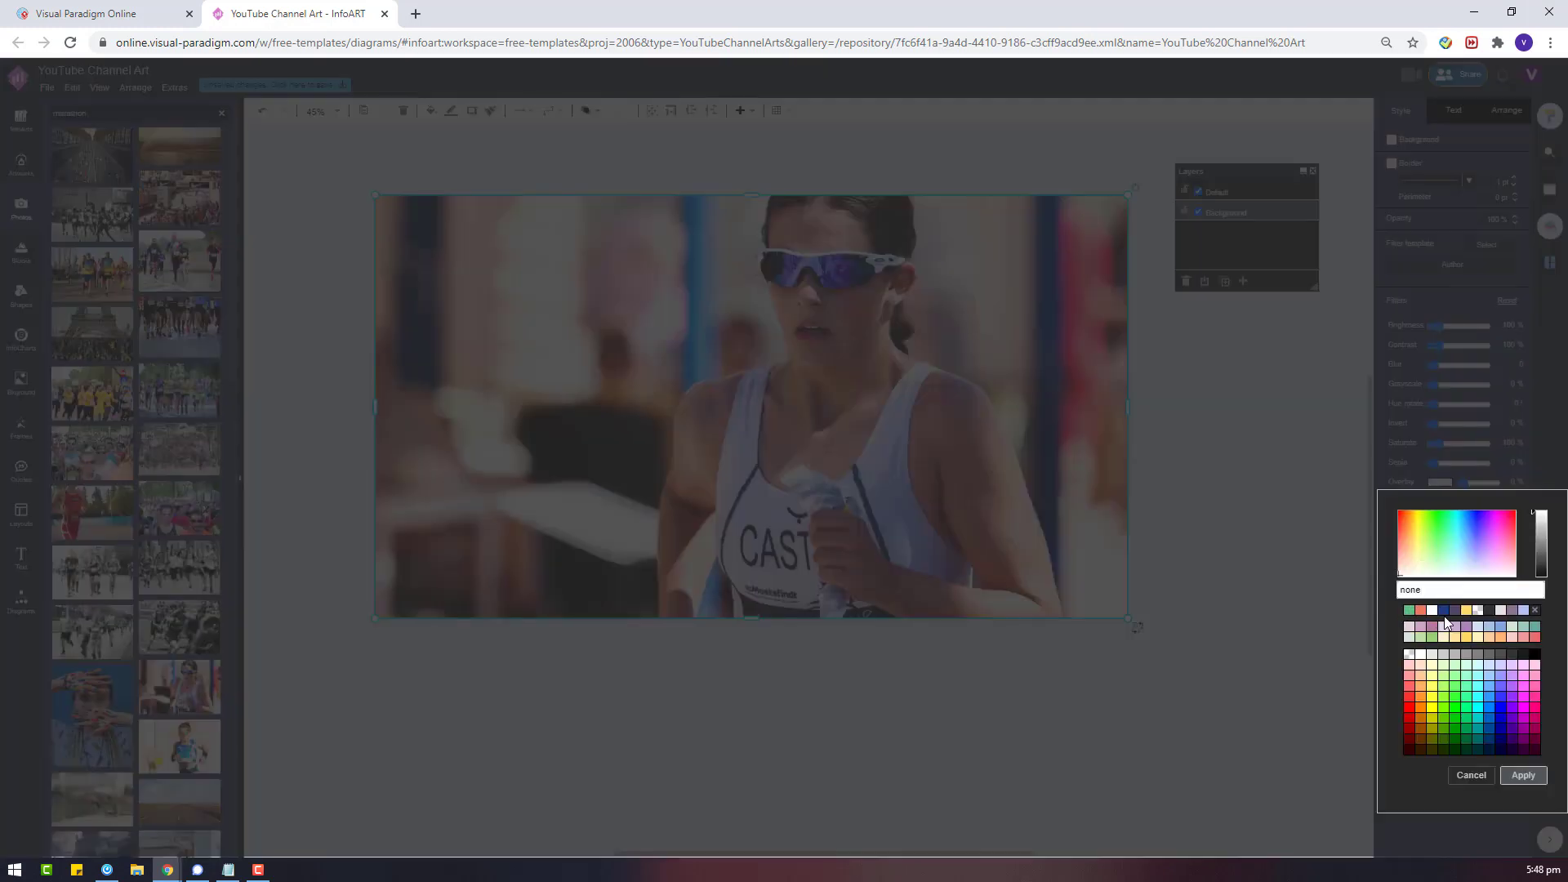
left_click(1406, 707)
left_click(1523, 775)
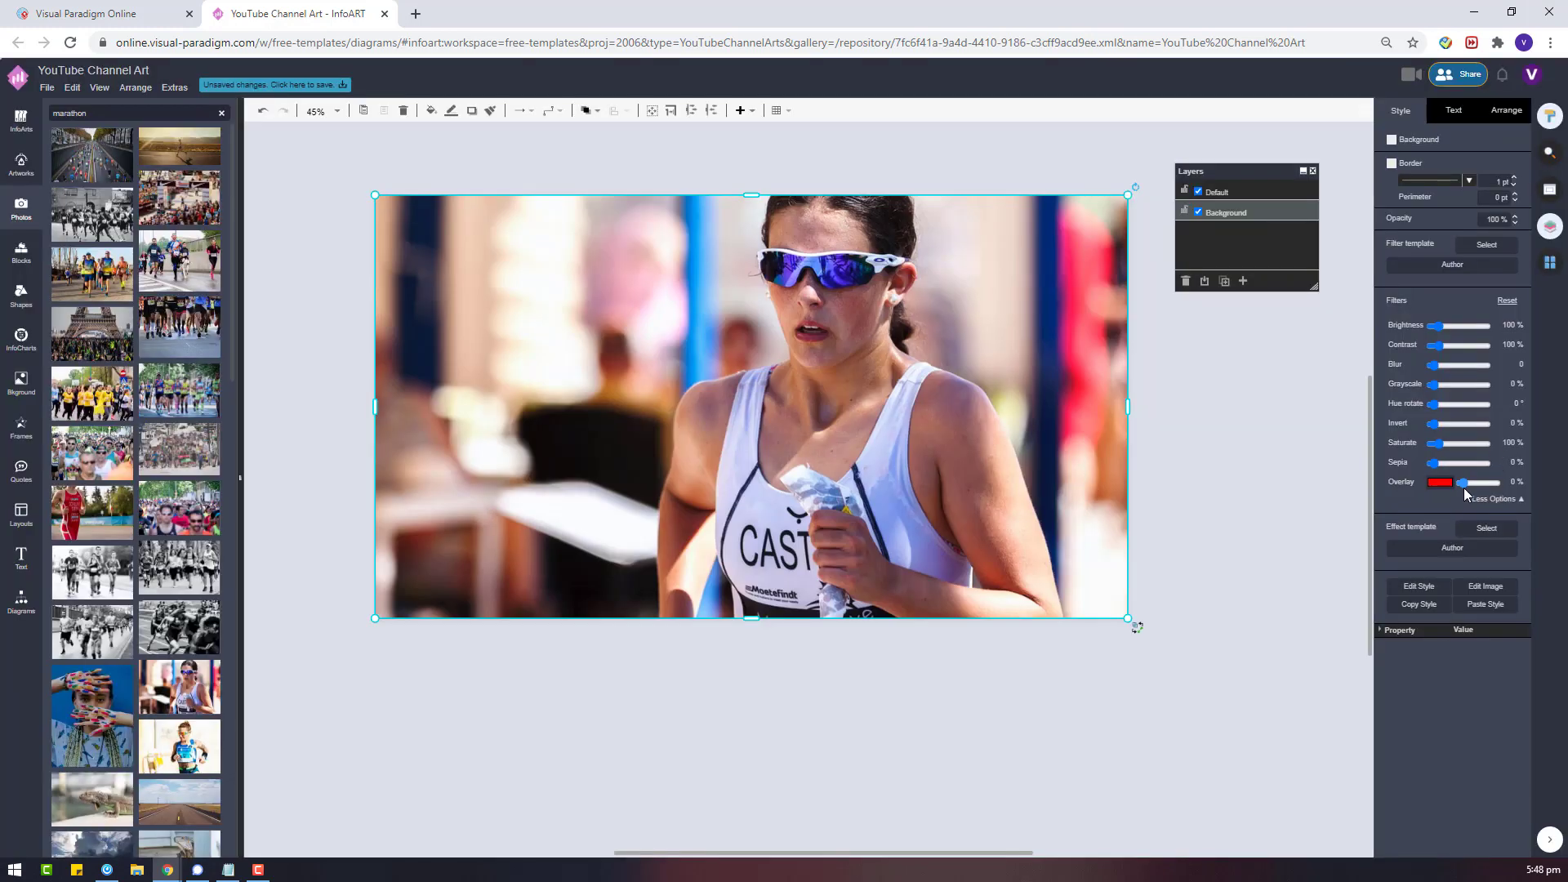
left_click(1462, 487)
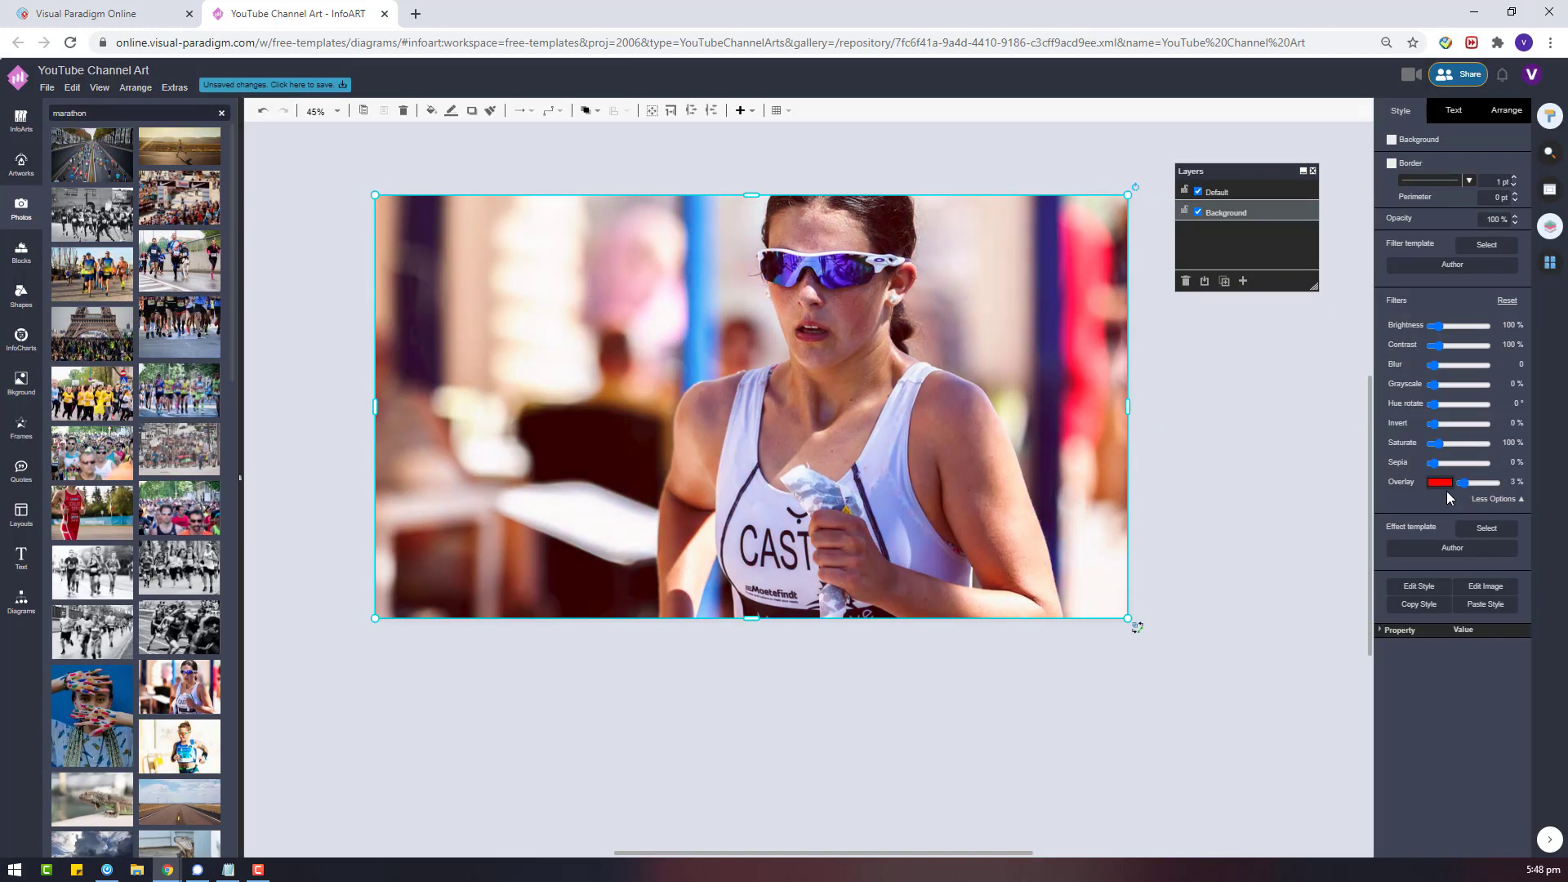
Darken the photo's overlay colour to dark red and lock the Background layer.
left_click(1444, 484)
left_click(1536, 554)
left_click(1523, 775)
left_click(1184, 211)
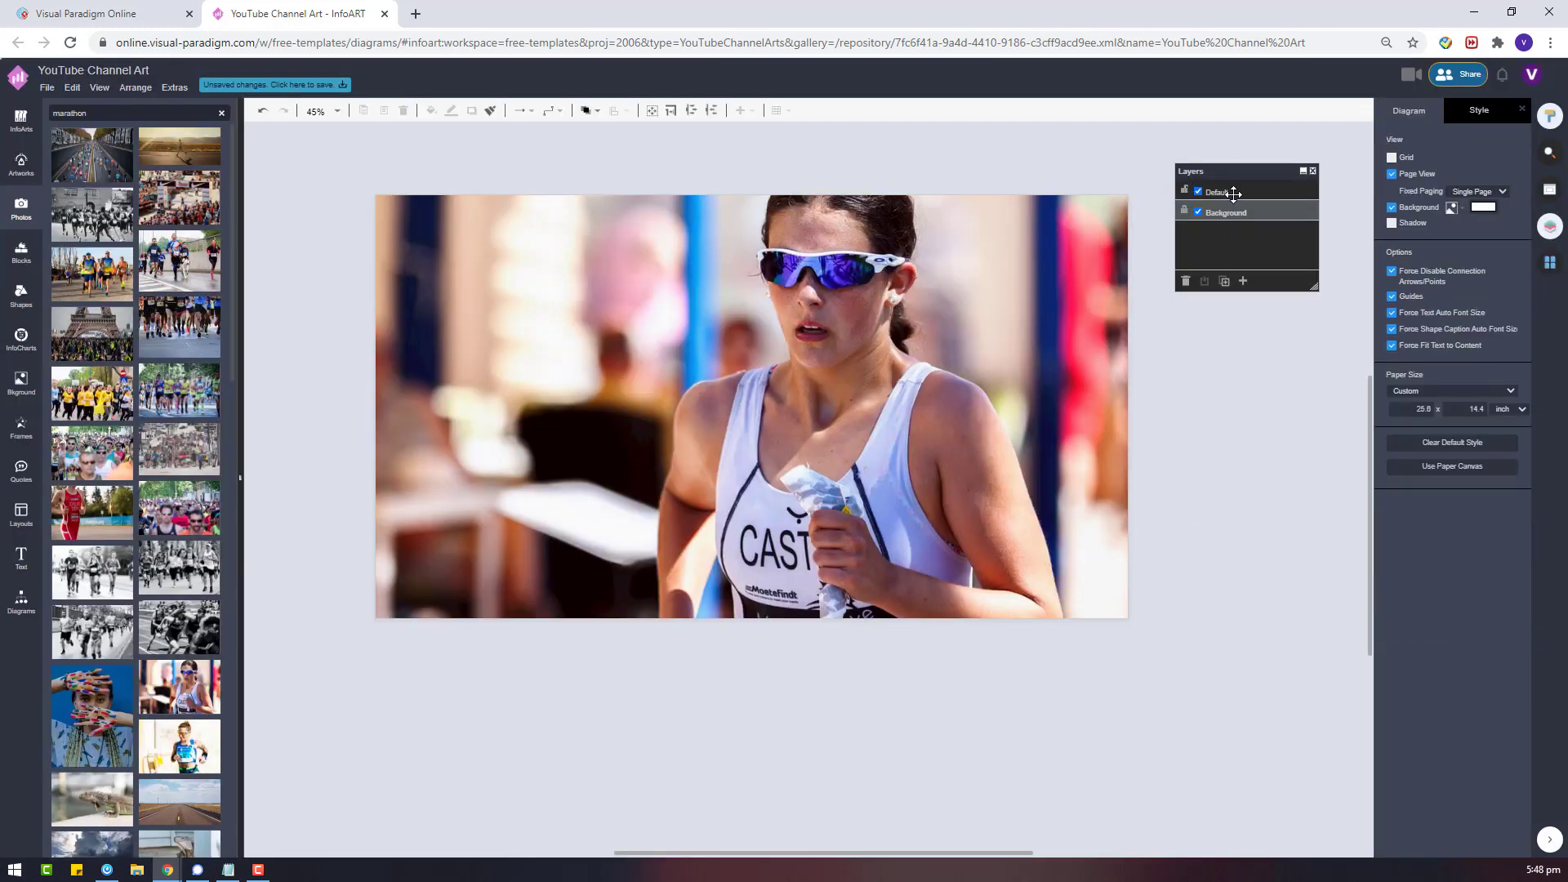
Look through the artwork and diagram shape libraries and try a slanted flowchart shape at the page's lower edge.
left_click(31, 169)
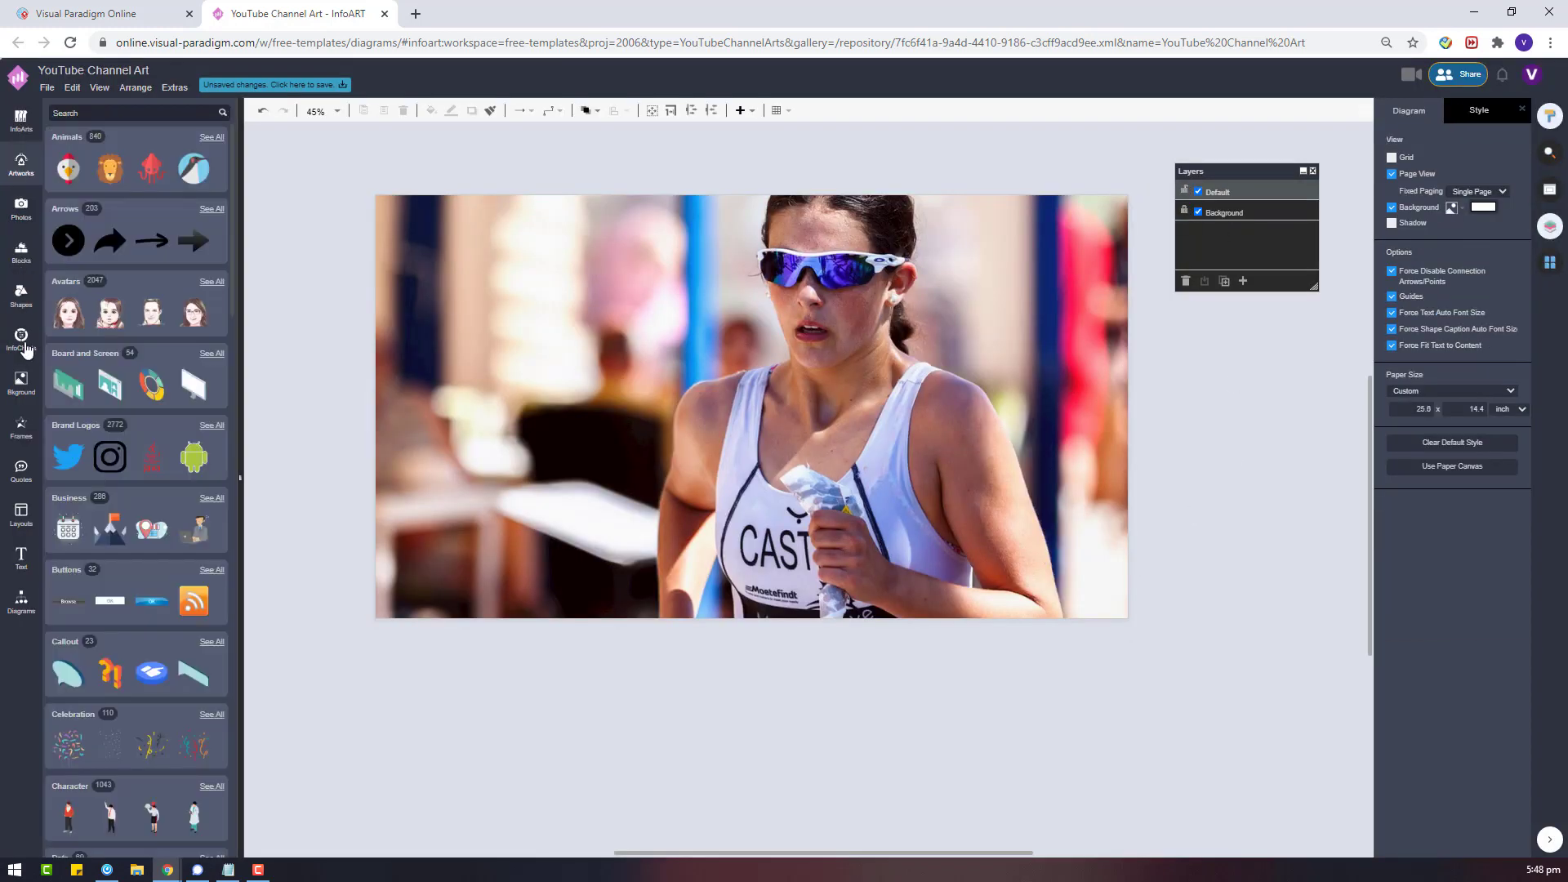
left_click(21, 294)
left_click(18, 603)
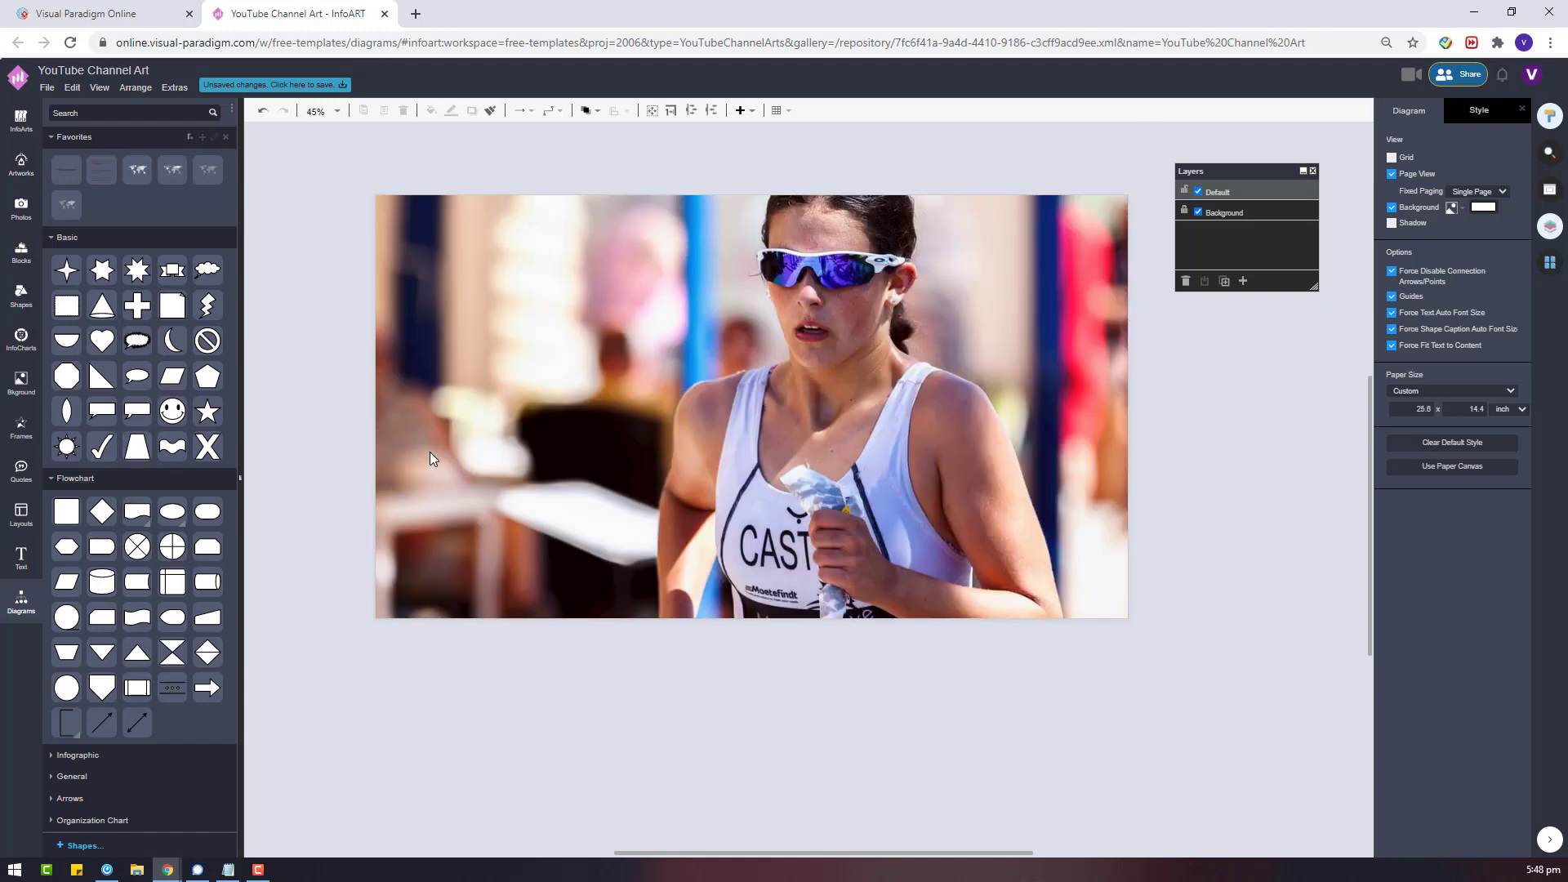
left_click(72, 776)
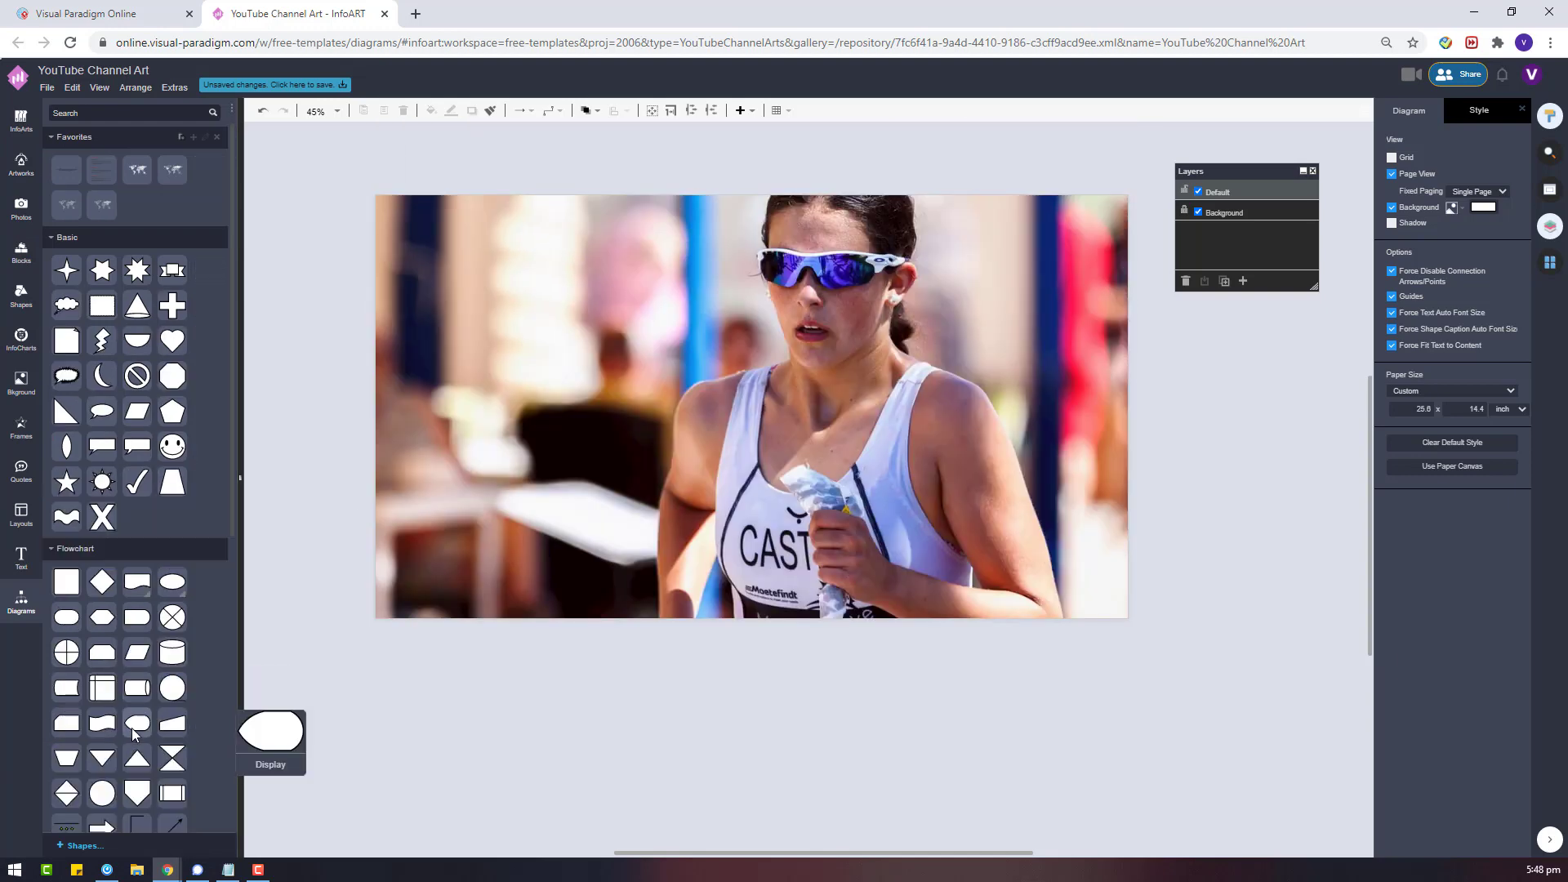
scroll(130, 727, "down", 3)
left_click_drag(171, 560, 495, 625)
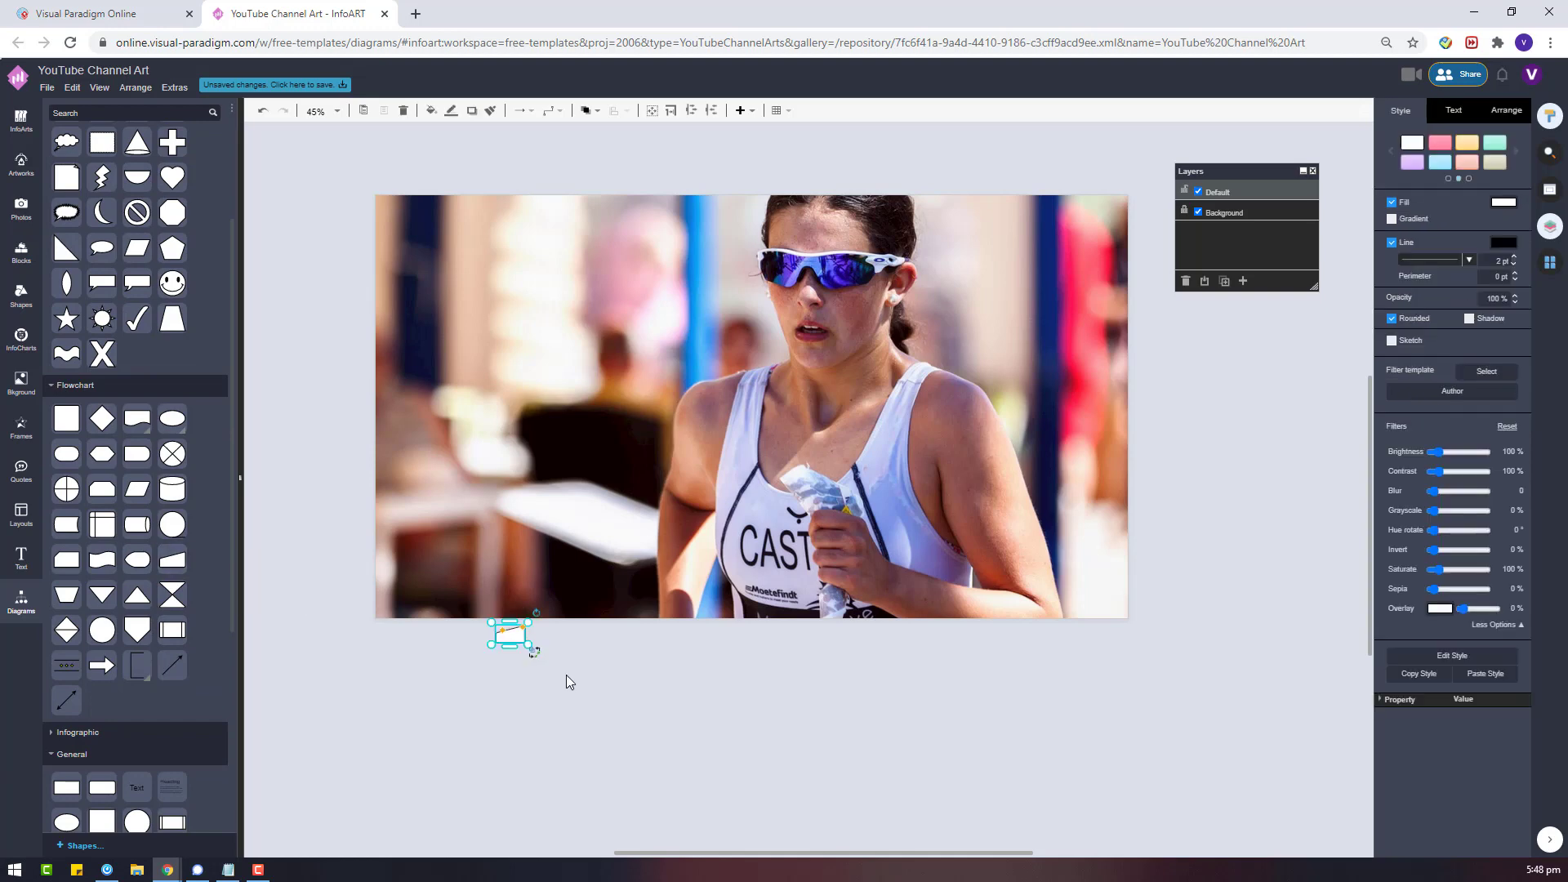
key("Delete")
scroll(85, 625, "down", 2)
scroll(160, 689, "down", 3)
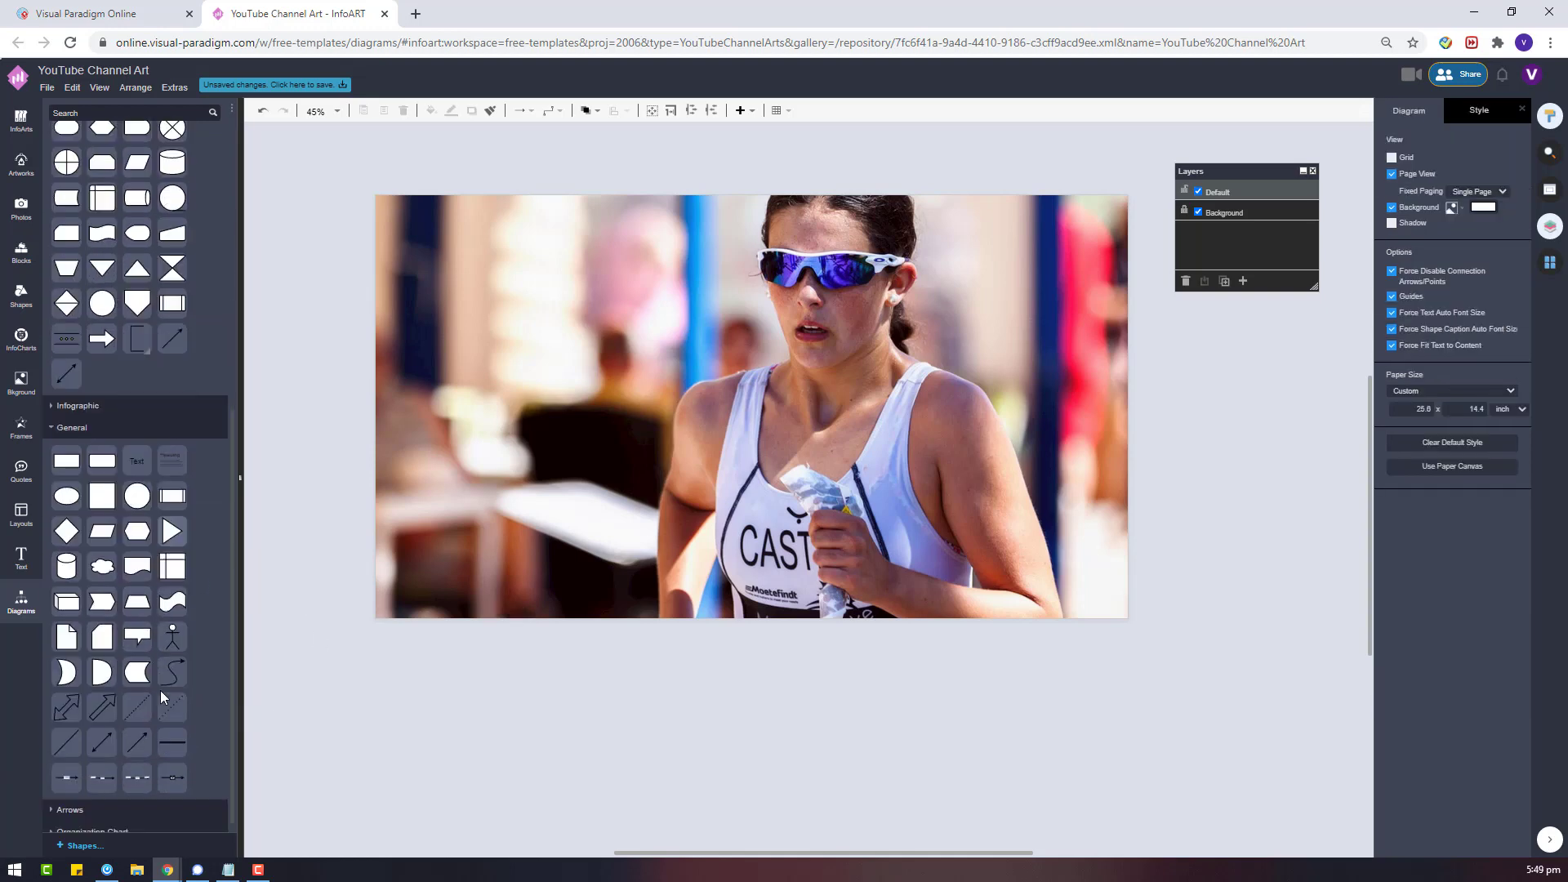
Place the slanted-top block from the Dynamic Blocks shapes on the photo, rotated 90° clockwise so its slant faces right.
left_click(21, 296)
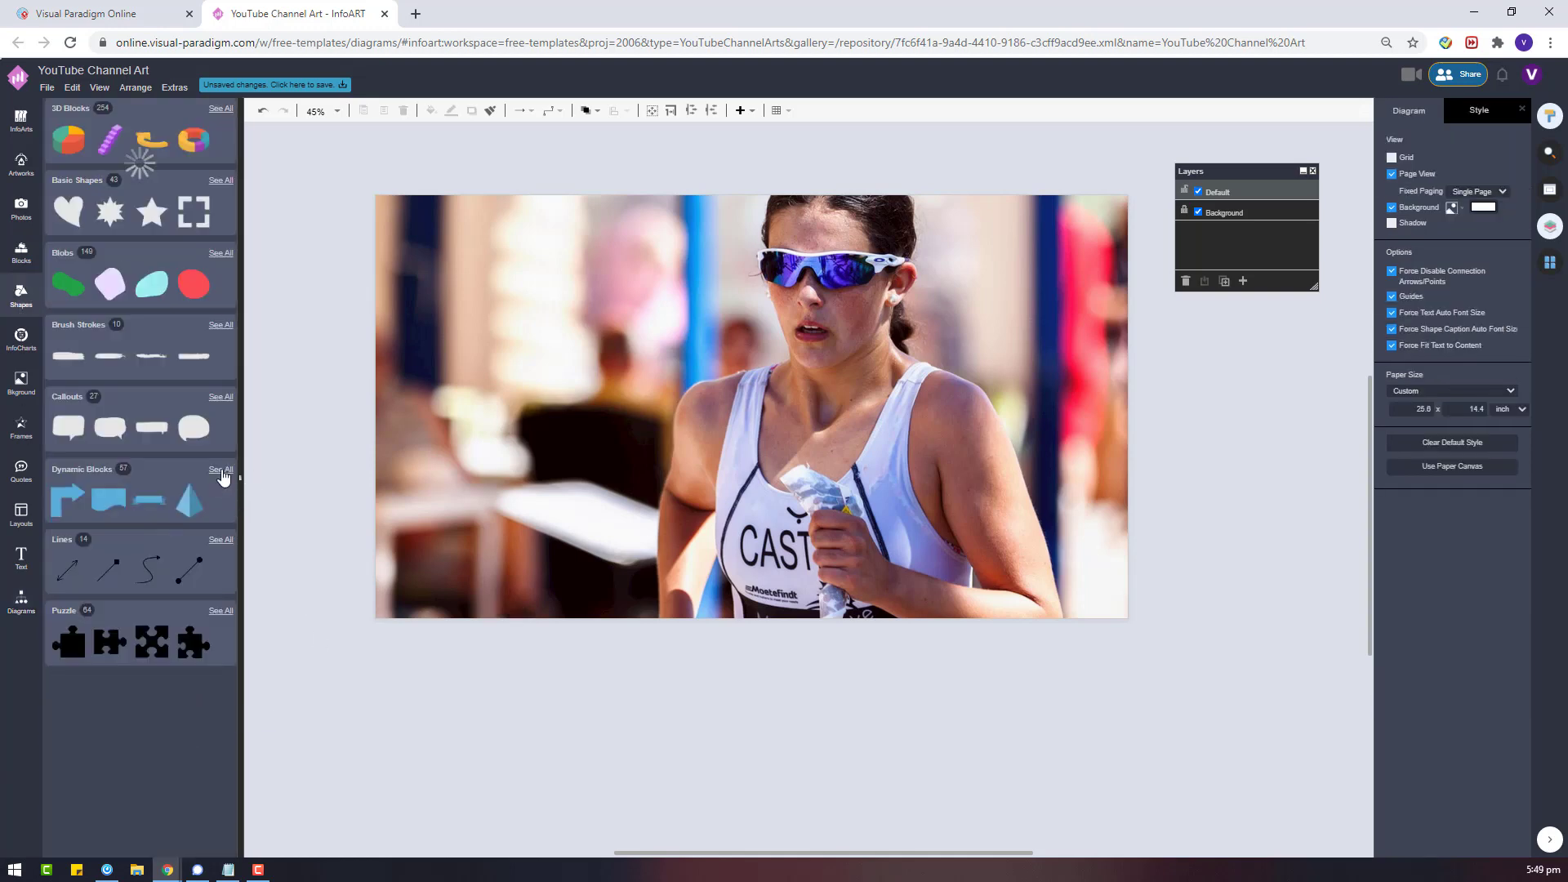
left_click(135, 160)
left_click_drag(149, 143, 507, 684)
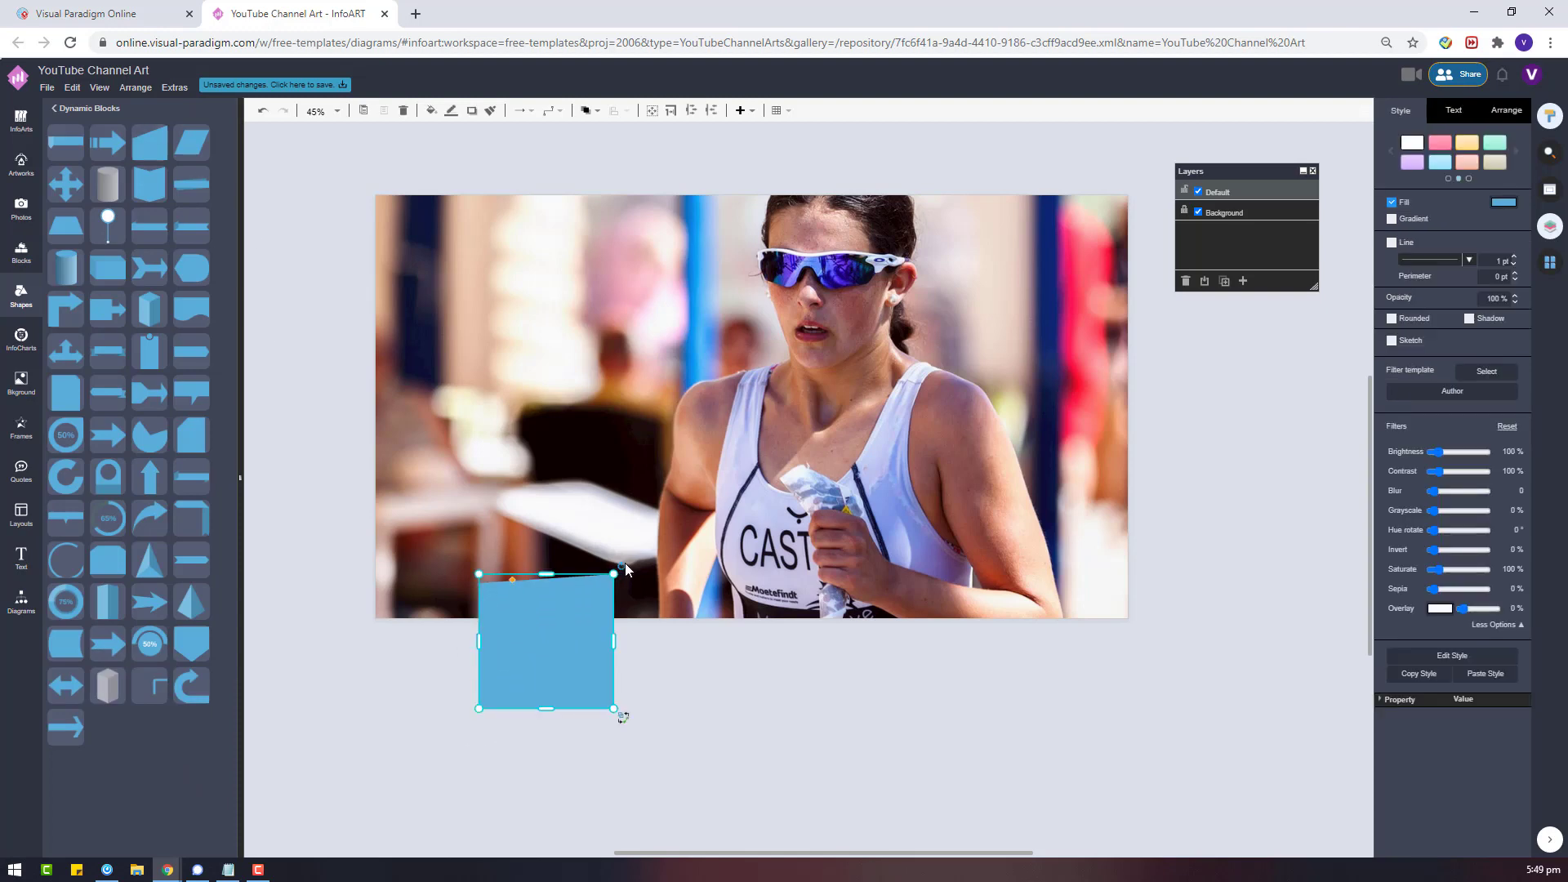
left_click_drag(588, 647, 529, 448)
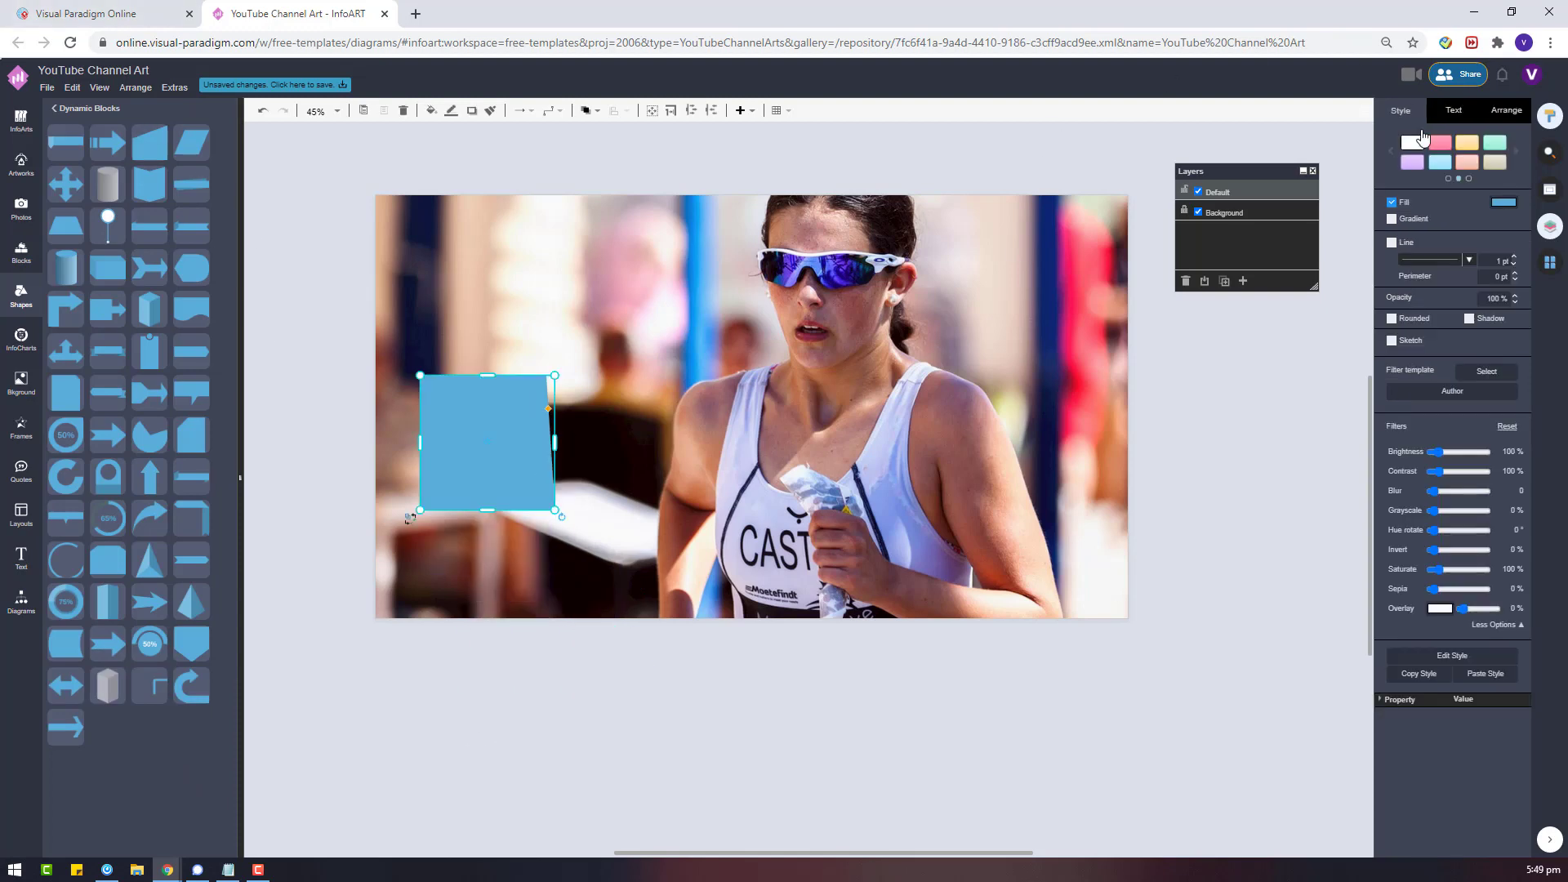
Fill the block with orange and enlarge it into a wide slanted banner against the page's left edge.
left_click(1504, 202)
left_click(1421, 330)
left_click(1405, 245)
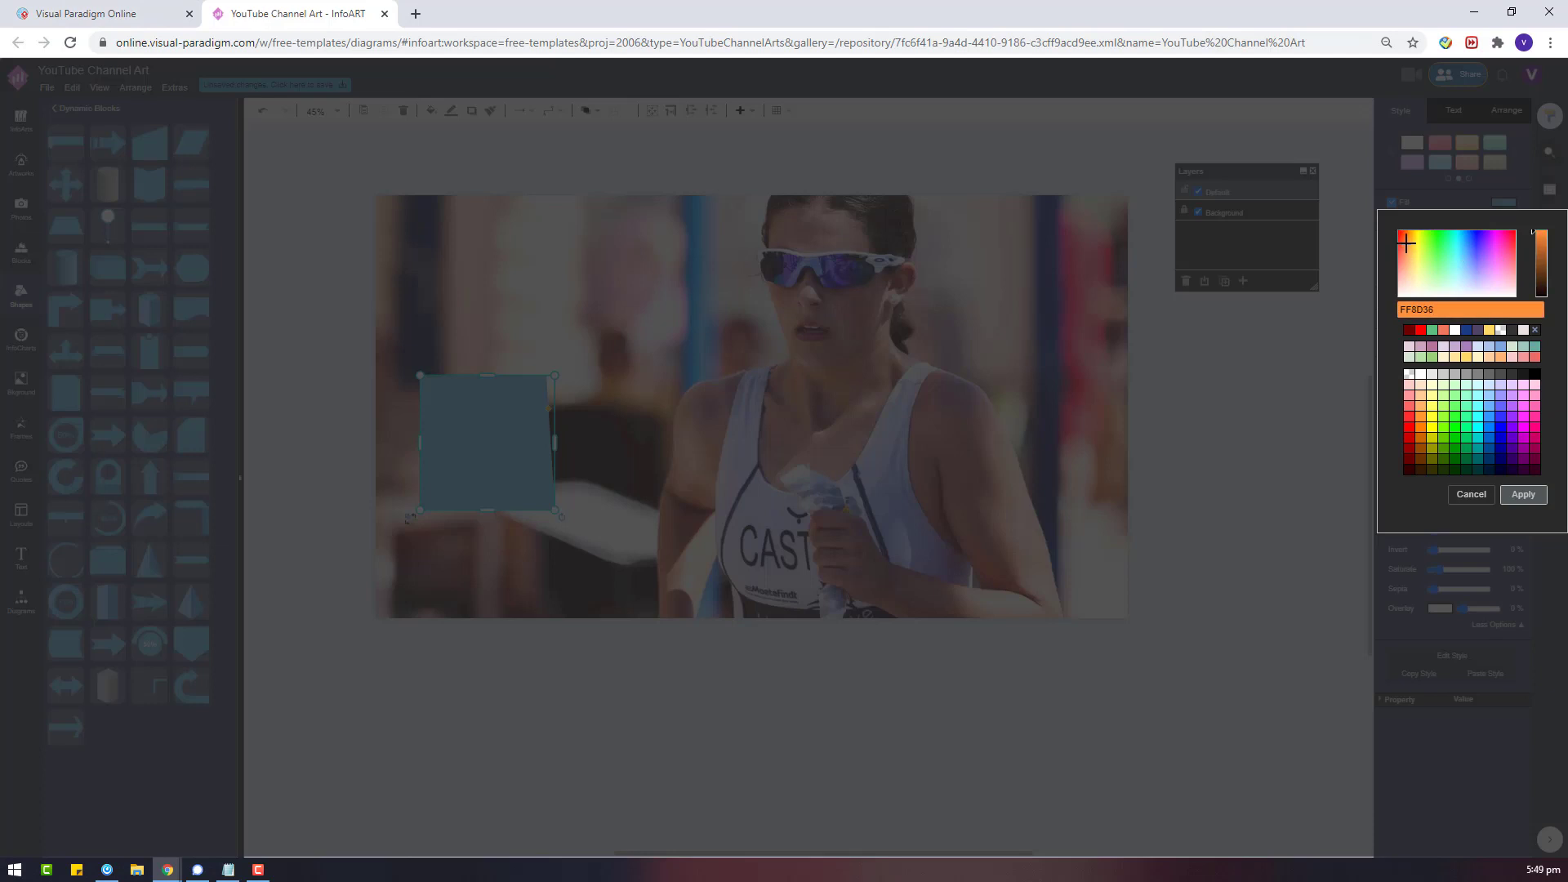
left_click(1522, 495)
left_click_drag(554, 509, 628, 583)
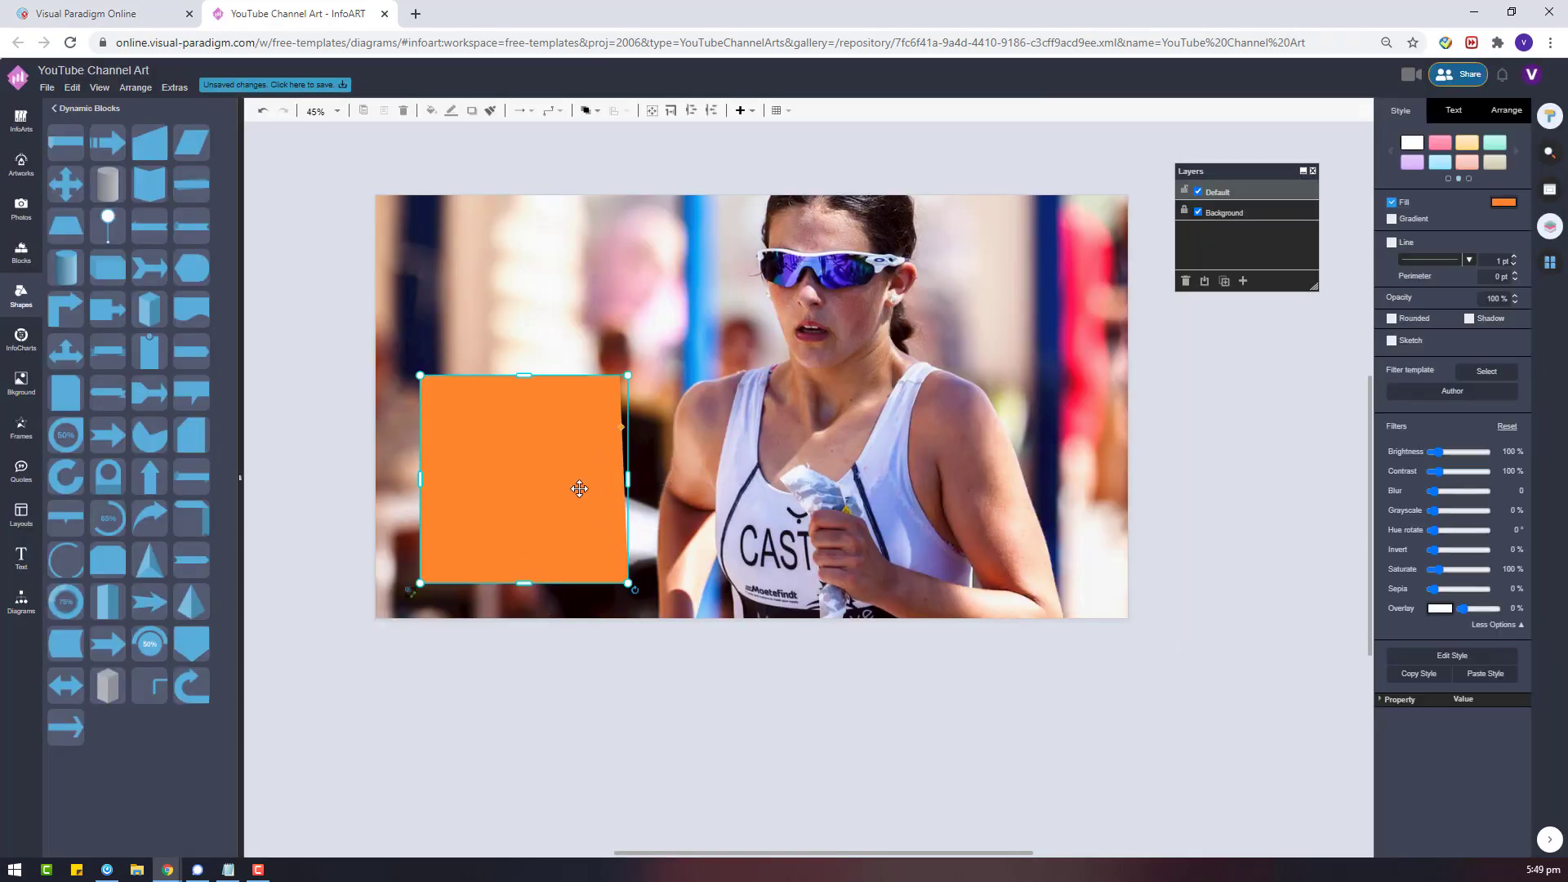
mouse_move(628, 479)
left_mouse_down()
mouse_move(858, 477)
mouse_move(799, 431)
mouse_move(626, 462)
left_mouse_up()
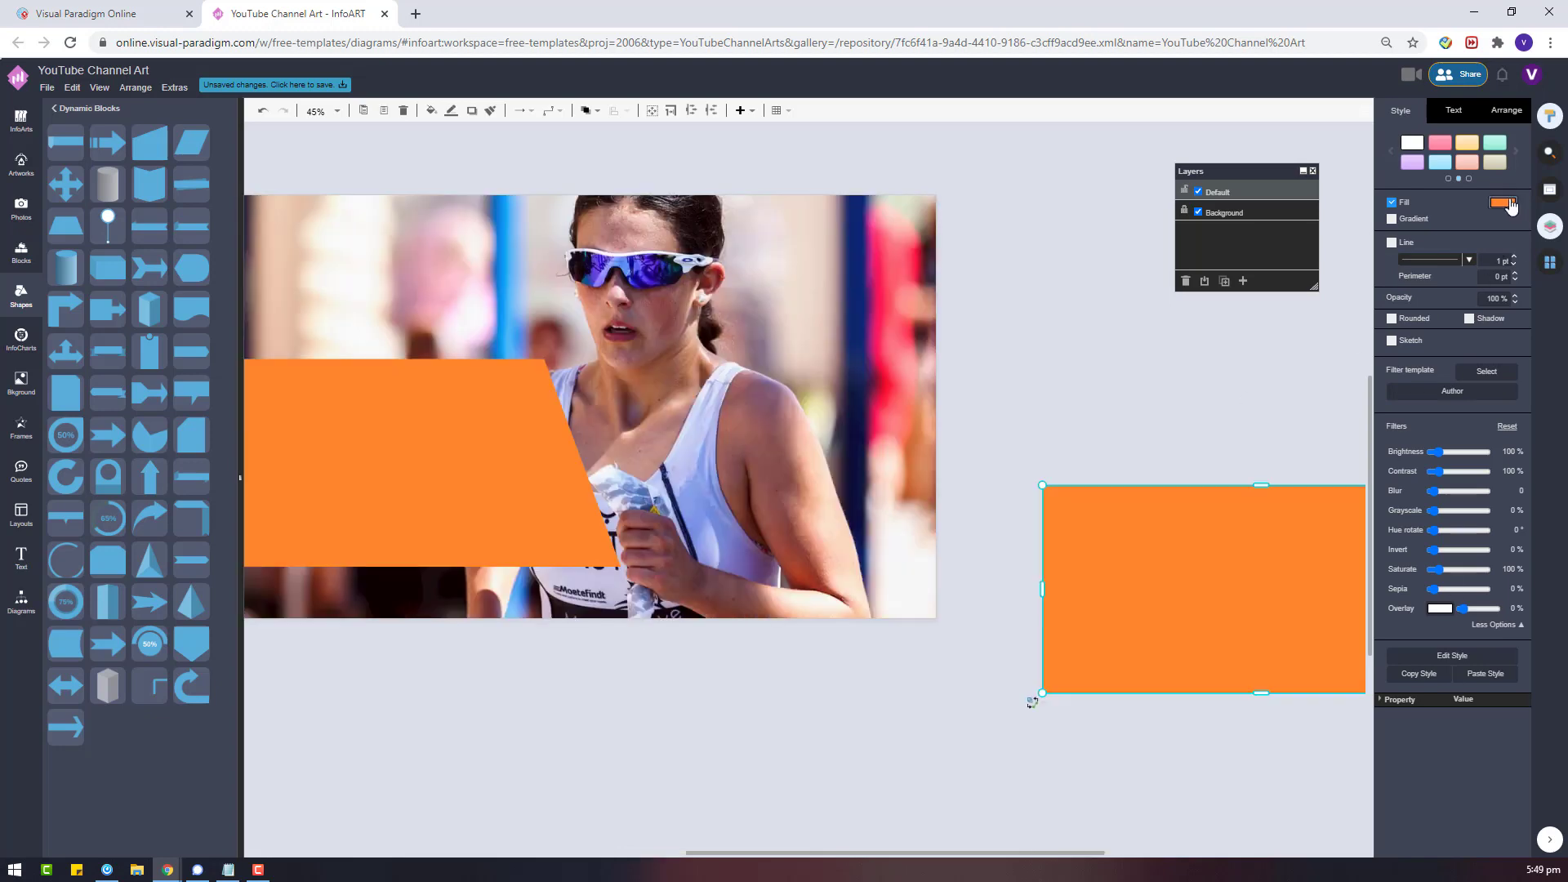
Duplicate the orange banner and fill the copy with dark grey 333333.
left_click(1502, 203)
left_click(1541, 279)
left_click(1511, 380)
left_click(1523, 494)
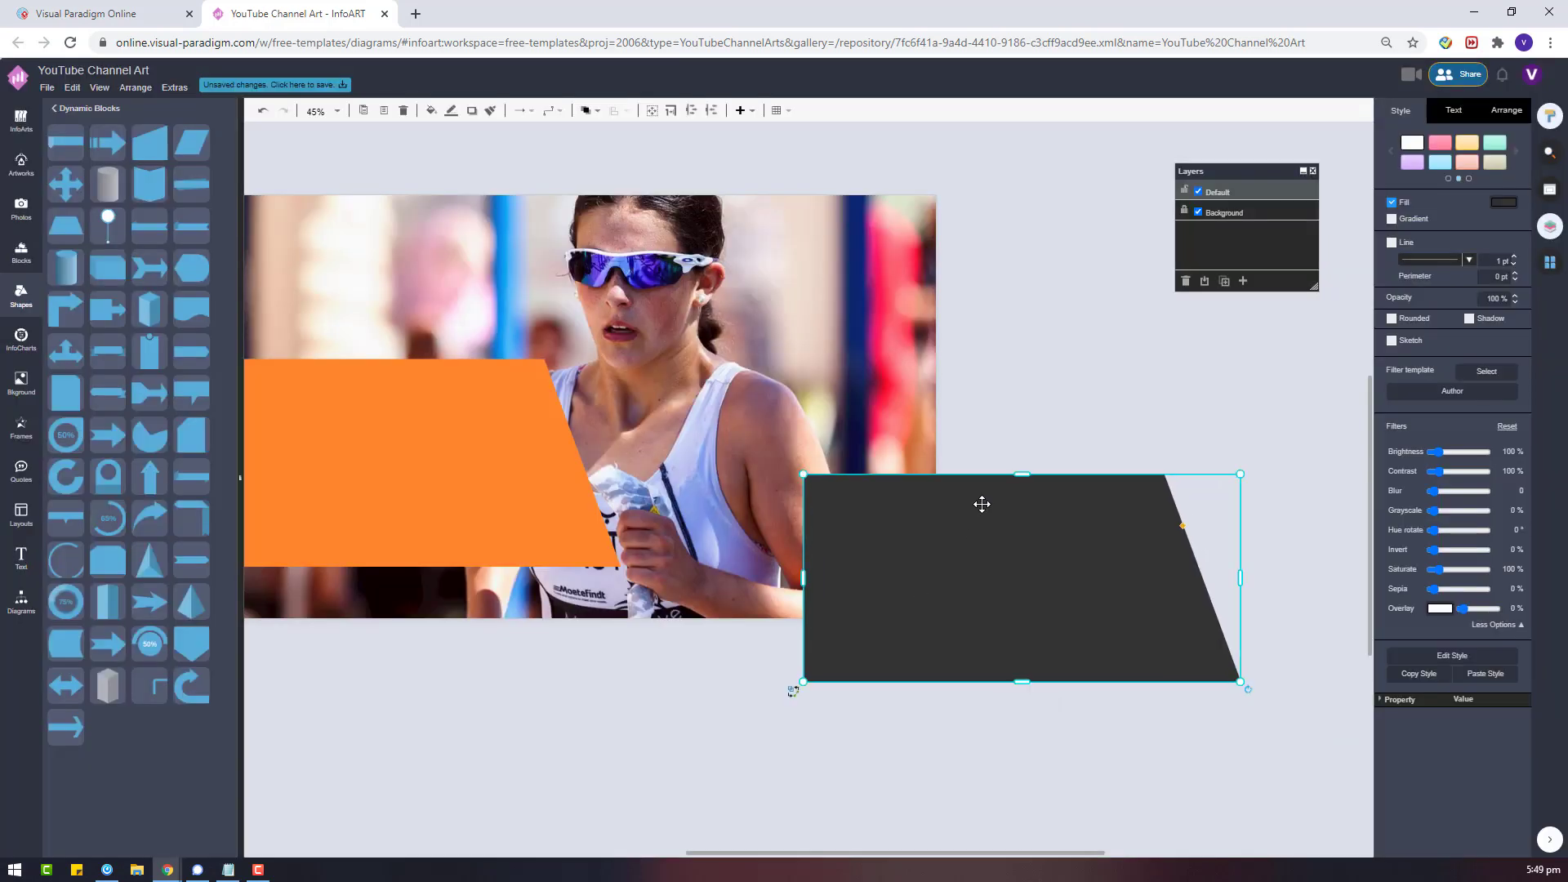
Reduce the dark grey banner's height and set it just below the orange banner.
left_click_drag(980, 507, 605, 482)
left_click_drag(1075, 853, 981, 853)
key("ctrl+z")
left_click(741, 412)
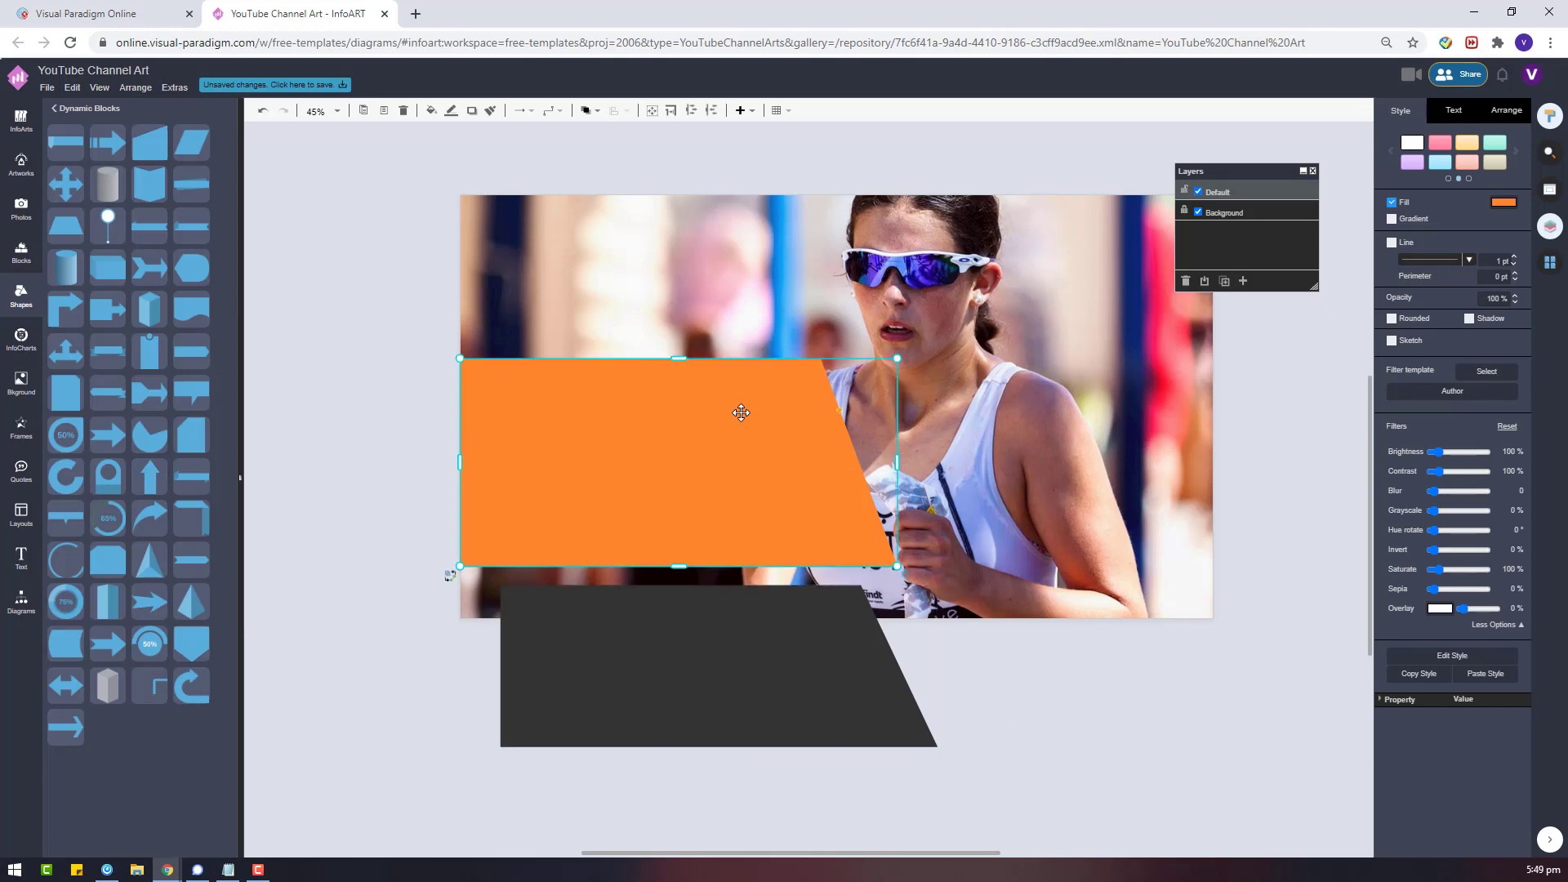
Duplicate the dark grey banner and fill the new copy with the same orange as the first banner.
left_click(778, 674)
key("ctrl+v")
left_click(1502, 202)
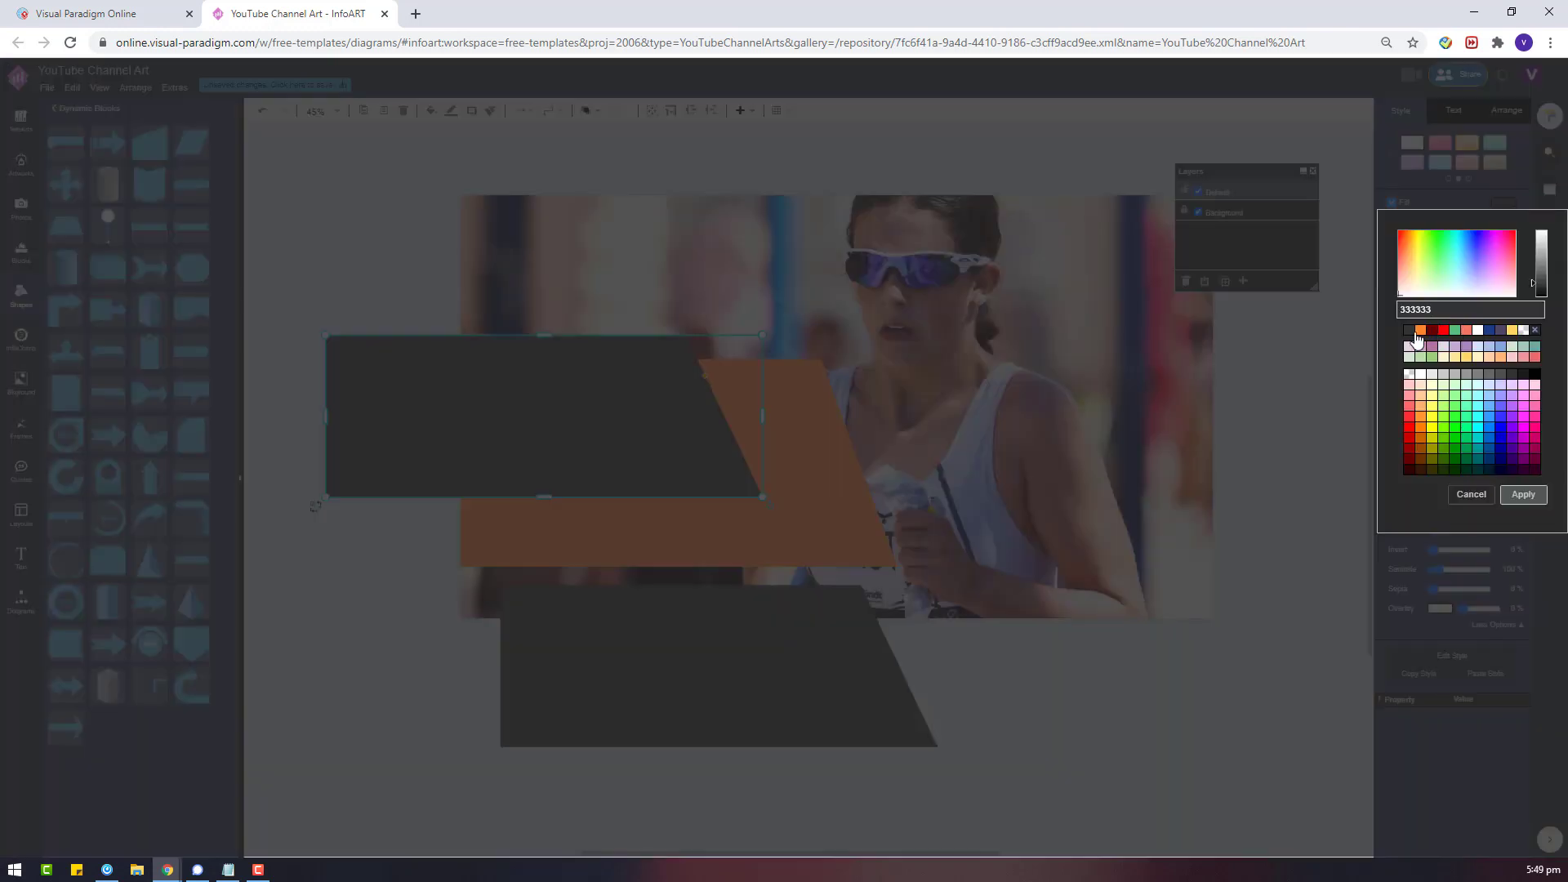
left_click(1420, 330)
left_click(1523, 494)
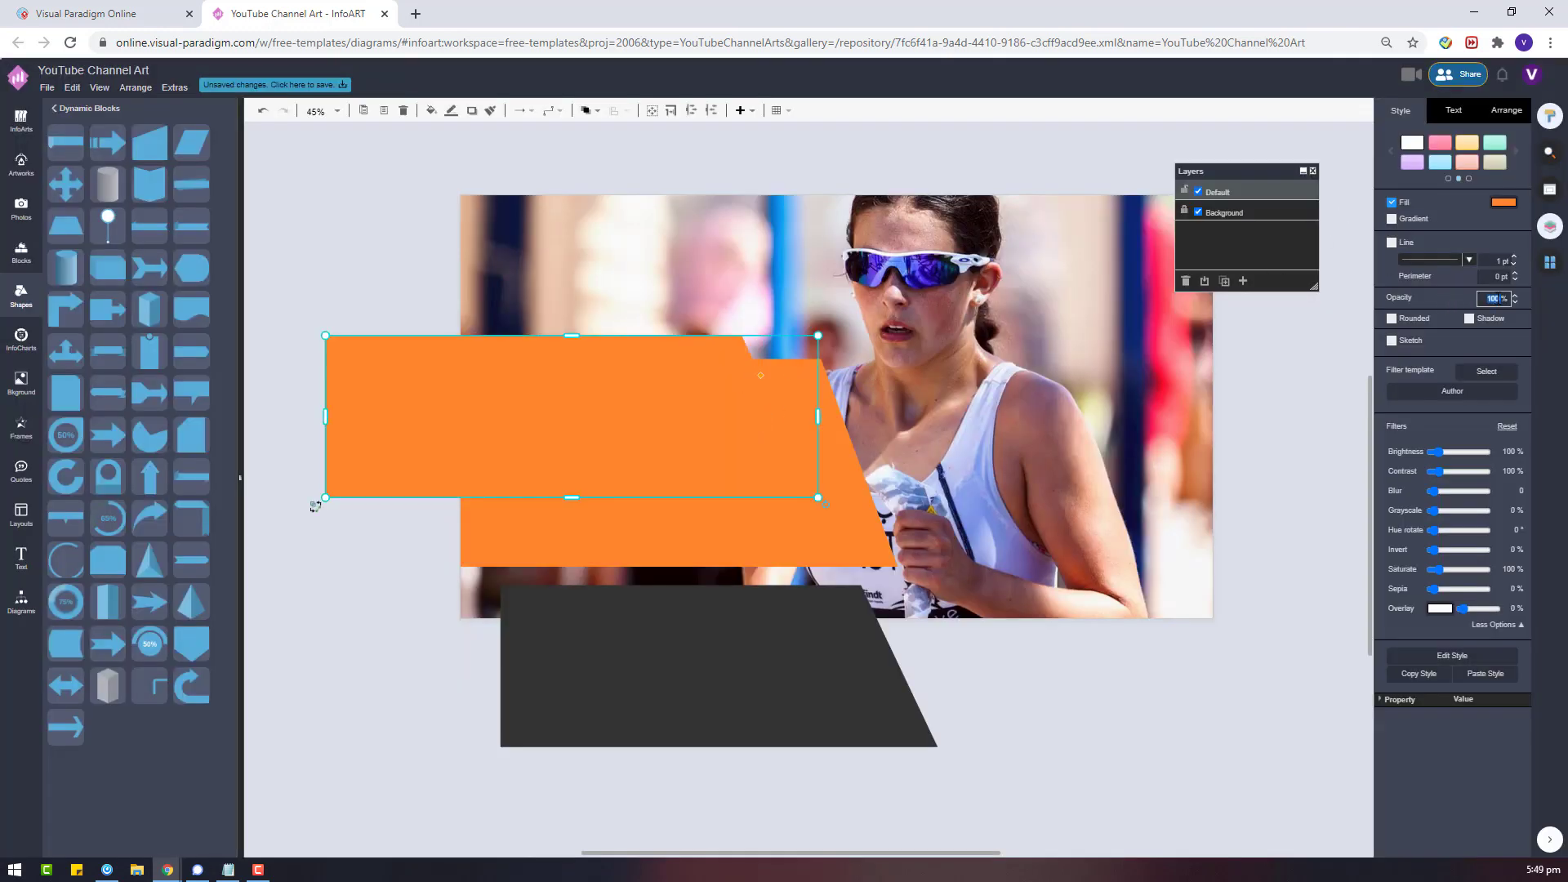
Align the widened orange copy to the page's left edge over the orange banner and set its opacity to 50%.
left_click_drag(442, 366, 536, 422)
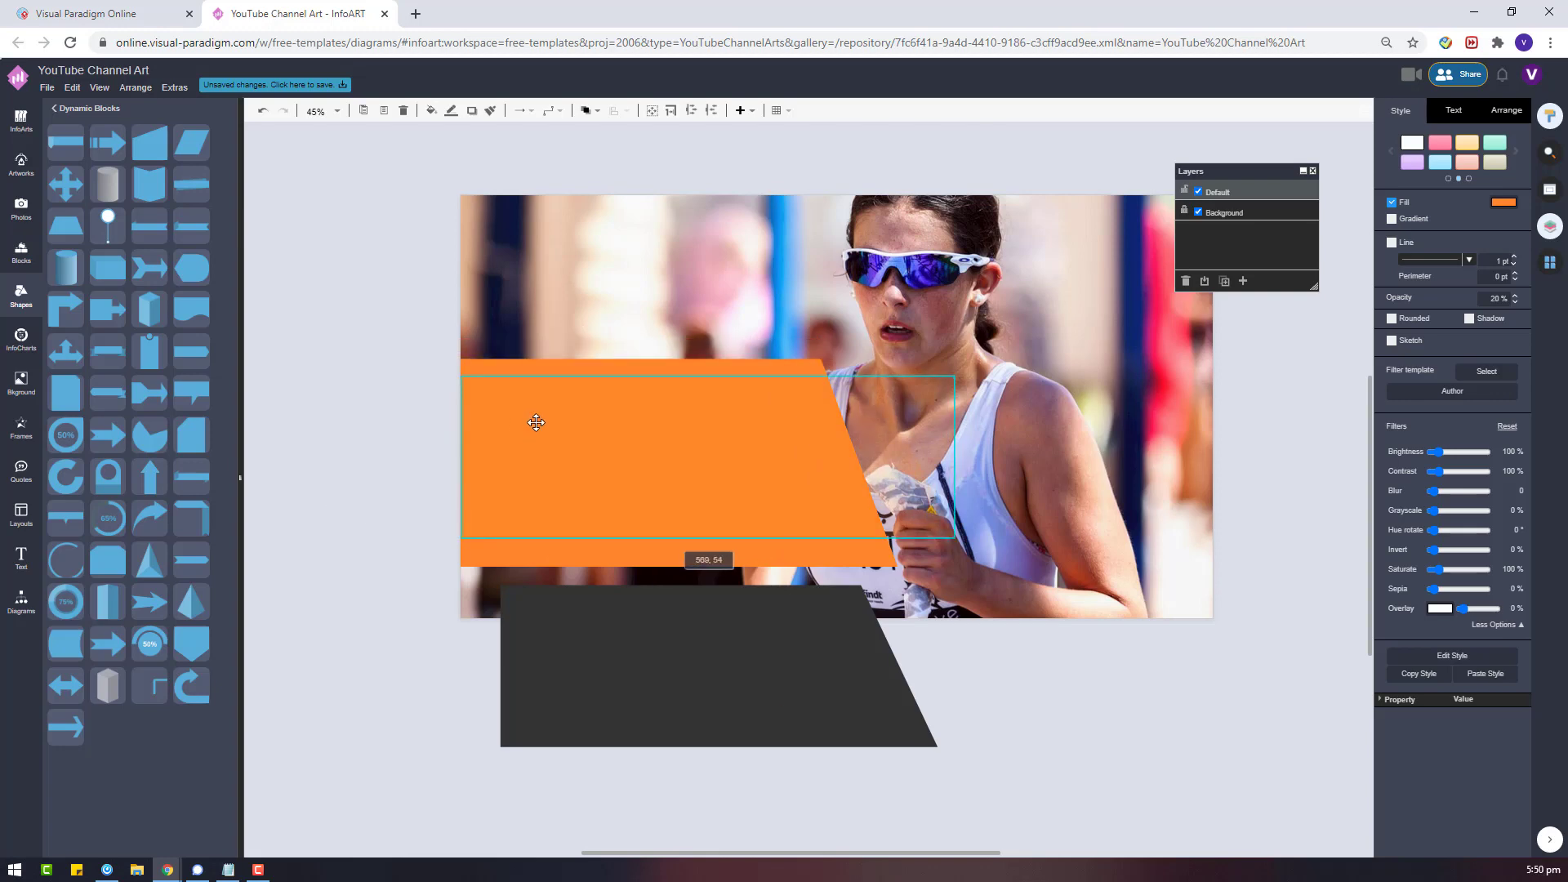
left_click_drag(882, 436, 883, 437)
type("0")
key("Return")
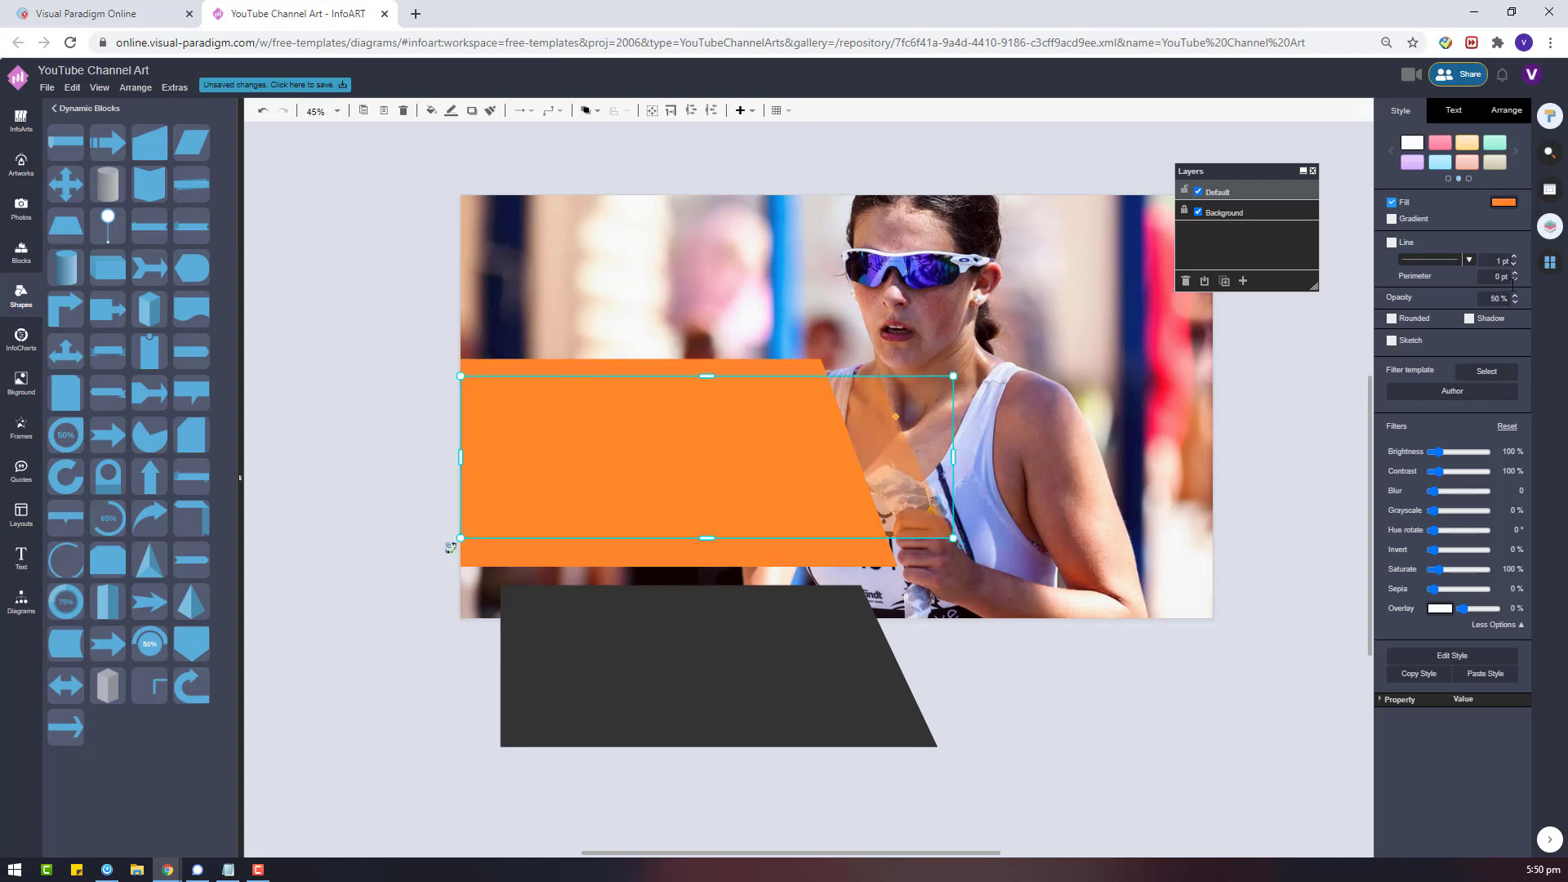
Darken the translucent banner's fill to a deep brown.
left_click(1502, 204)
left_click(1546, 283)
left_click(1523, 495)
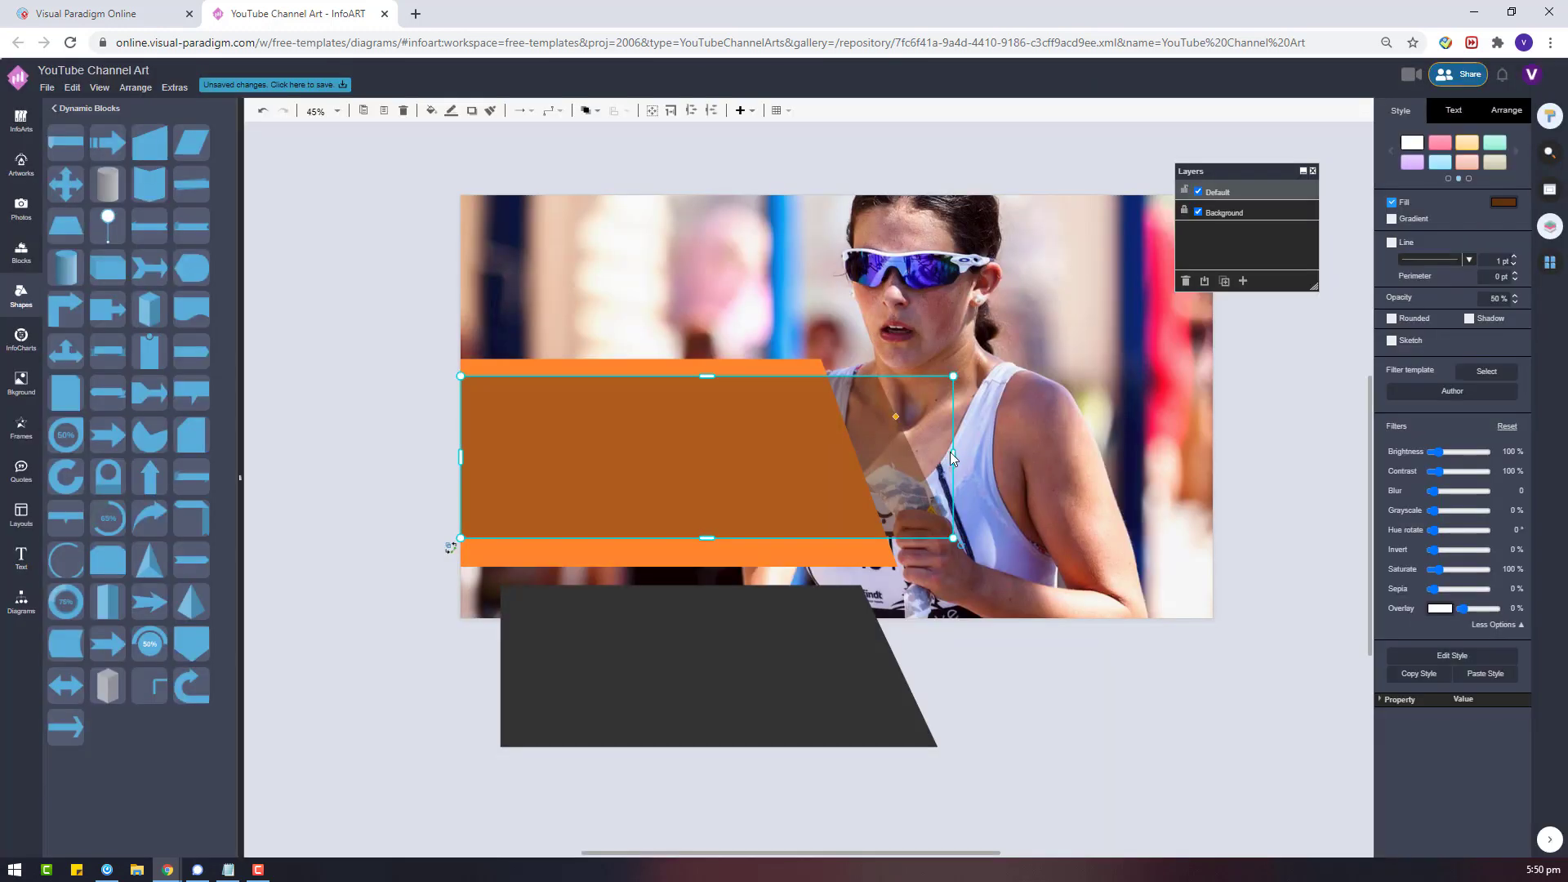
Narrow the translucent banner to extend just past the orange banner's slanted edge and change its fill to brownish orange.
left_click_drag(952, 456, 918, 461)
left_click_drag(861, 416, 867, 413)
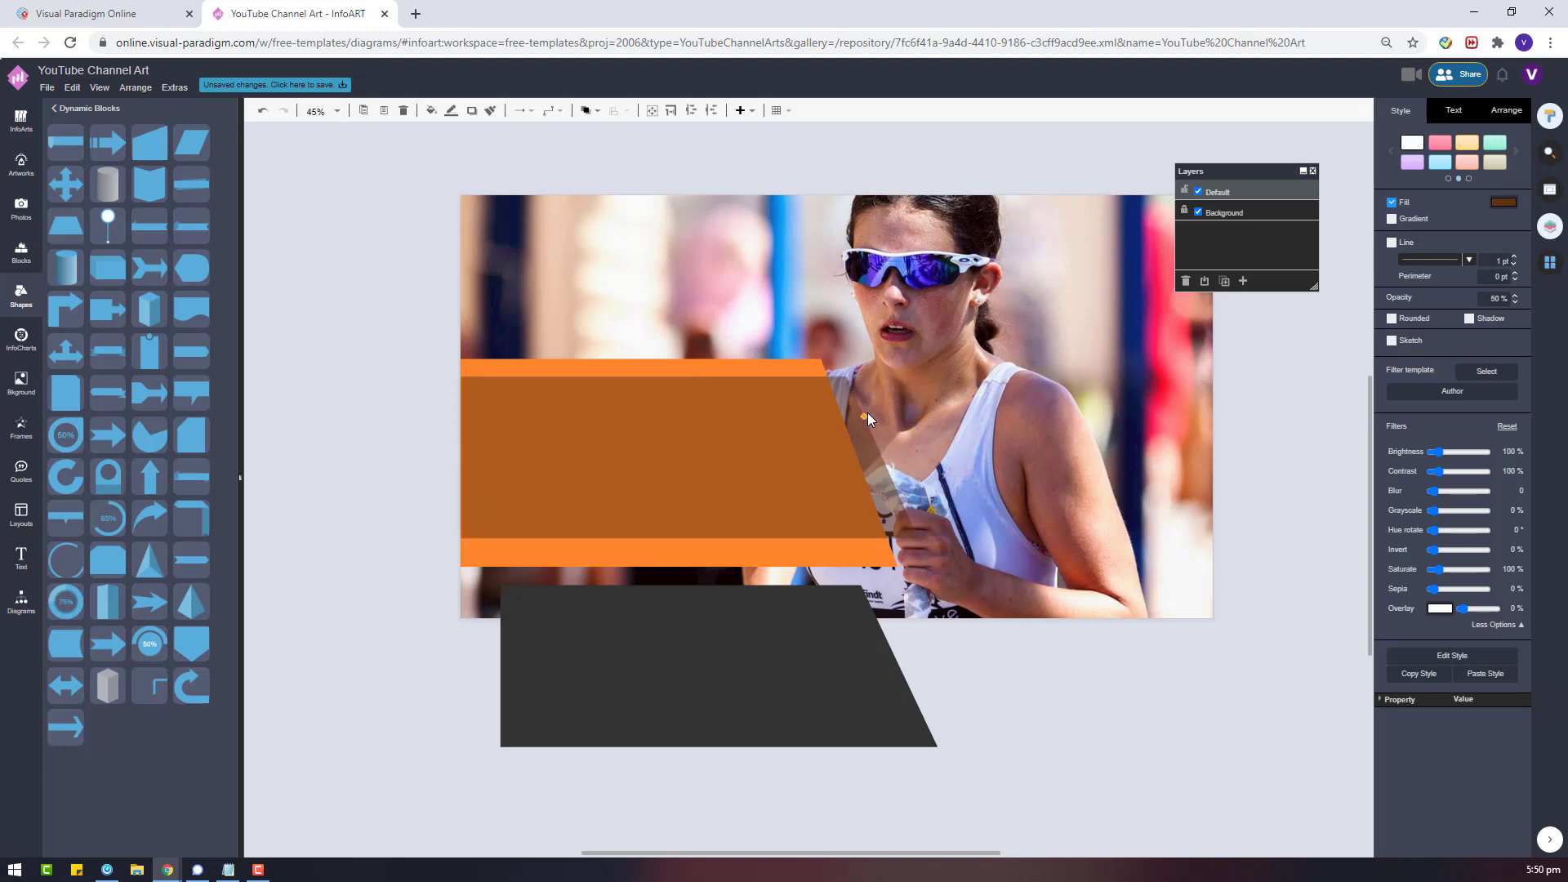
left_click(875, 417)
left_click(1503, 202)
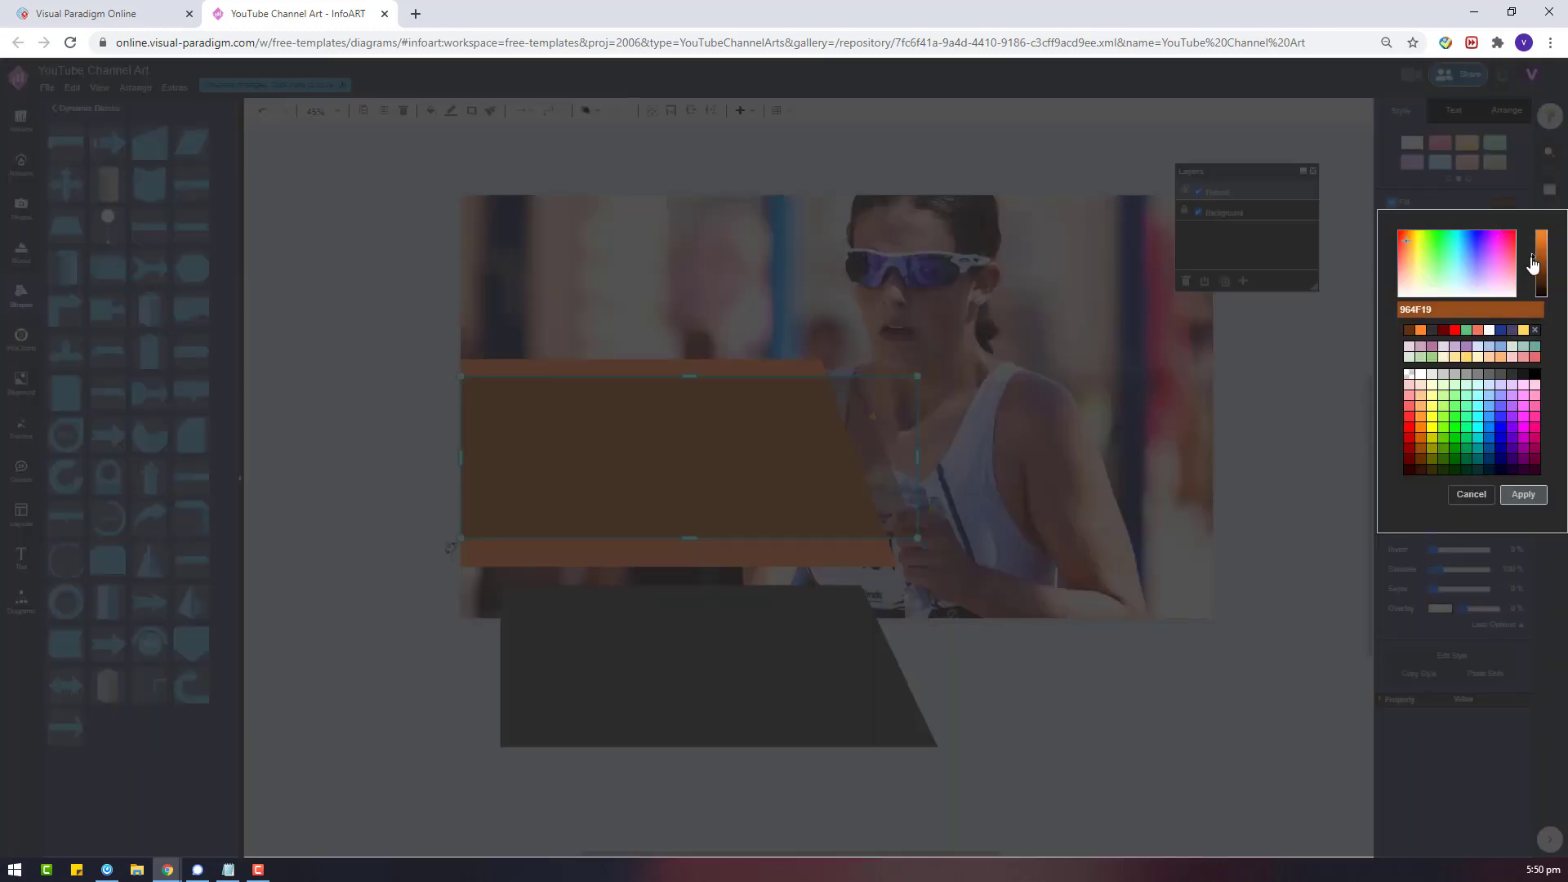
left_click(1524, 497)
Bring the dark grey banner to the front and place it over the orange banner at the page's left edge.
left_click(713, 658)
right_click(717, 635)
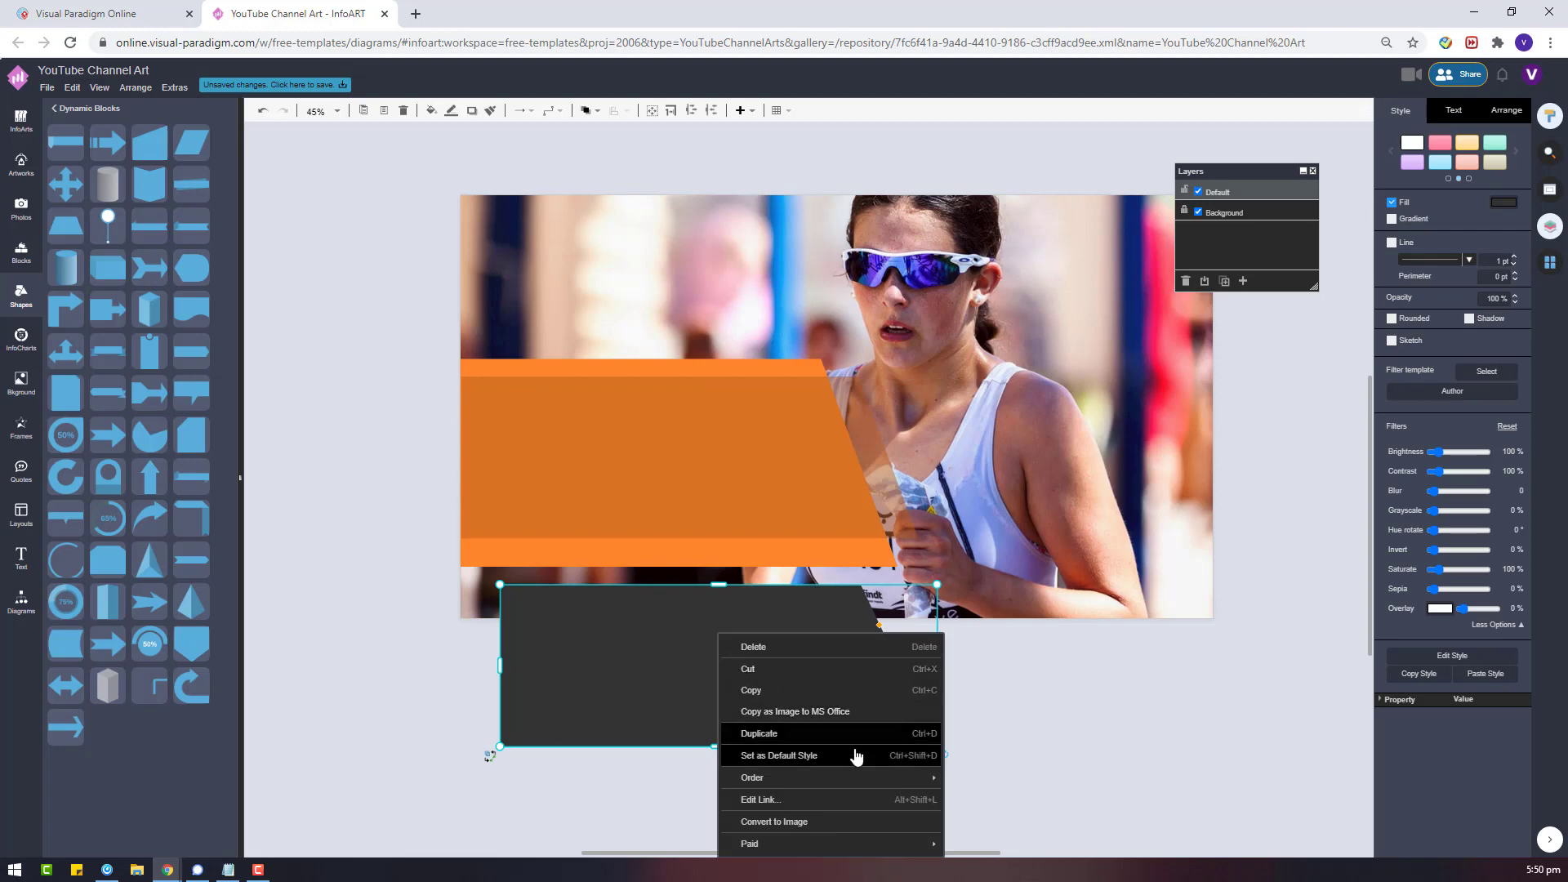
mouse_move(908, 768)
left_click(976, 778)
left_click_drag(671, 654, 630, 455)
left_click(844, 453)
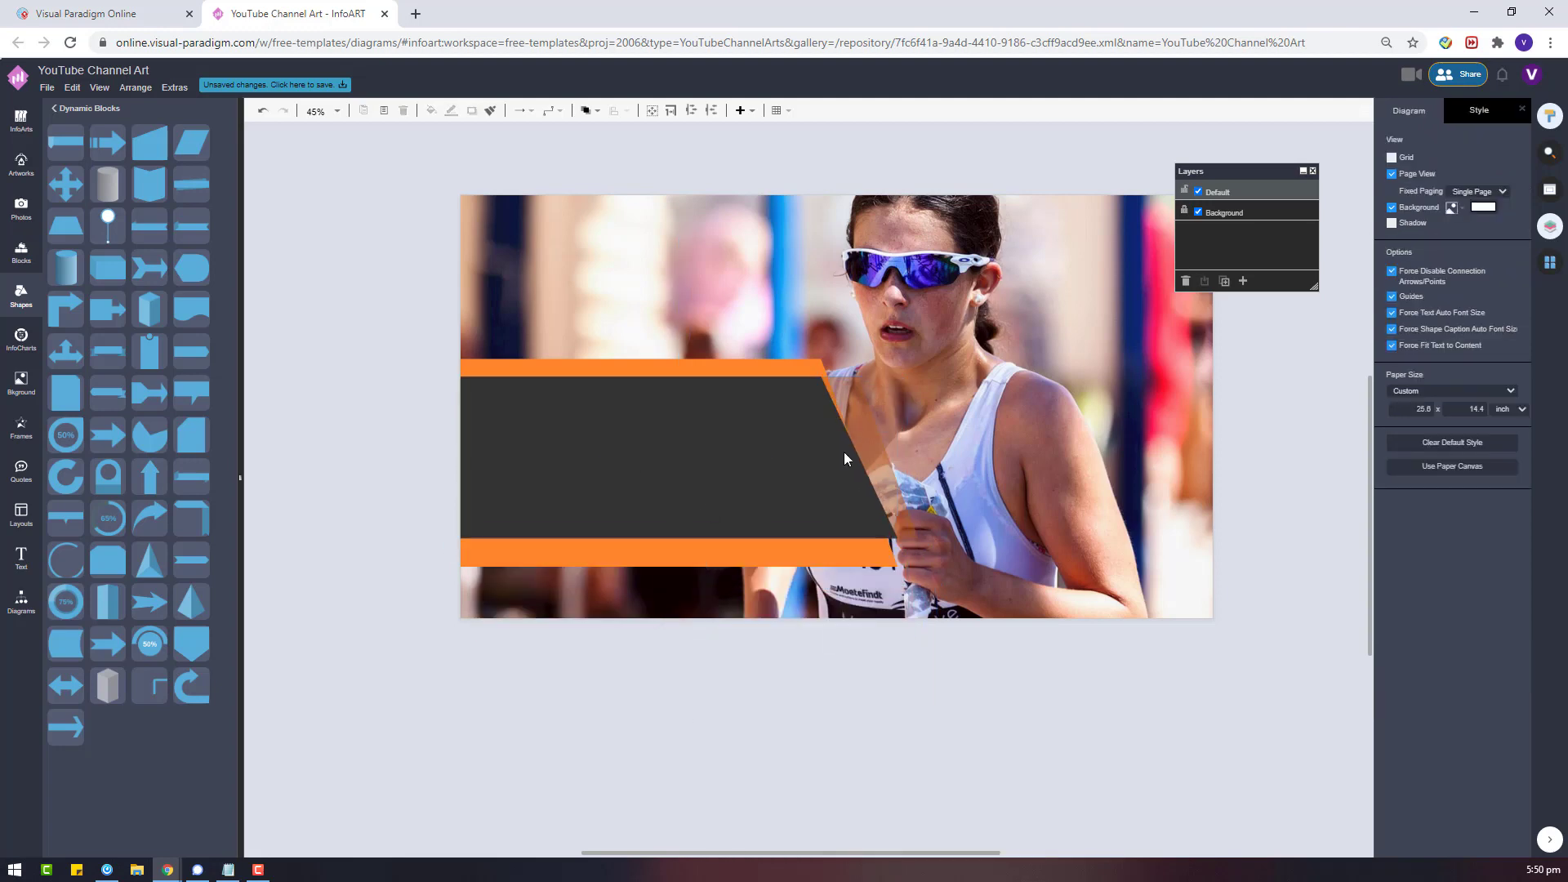
Adjust the dark grey banner's slant to follow the orange banner's slanted edge.
left_click(842, 424)
left_click_drag(840, 416, 848, 417)
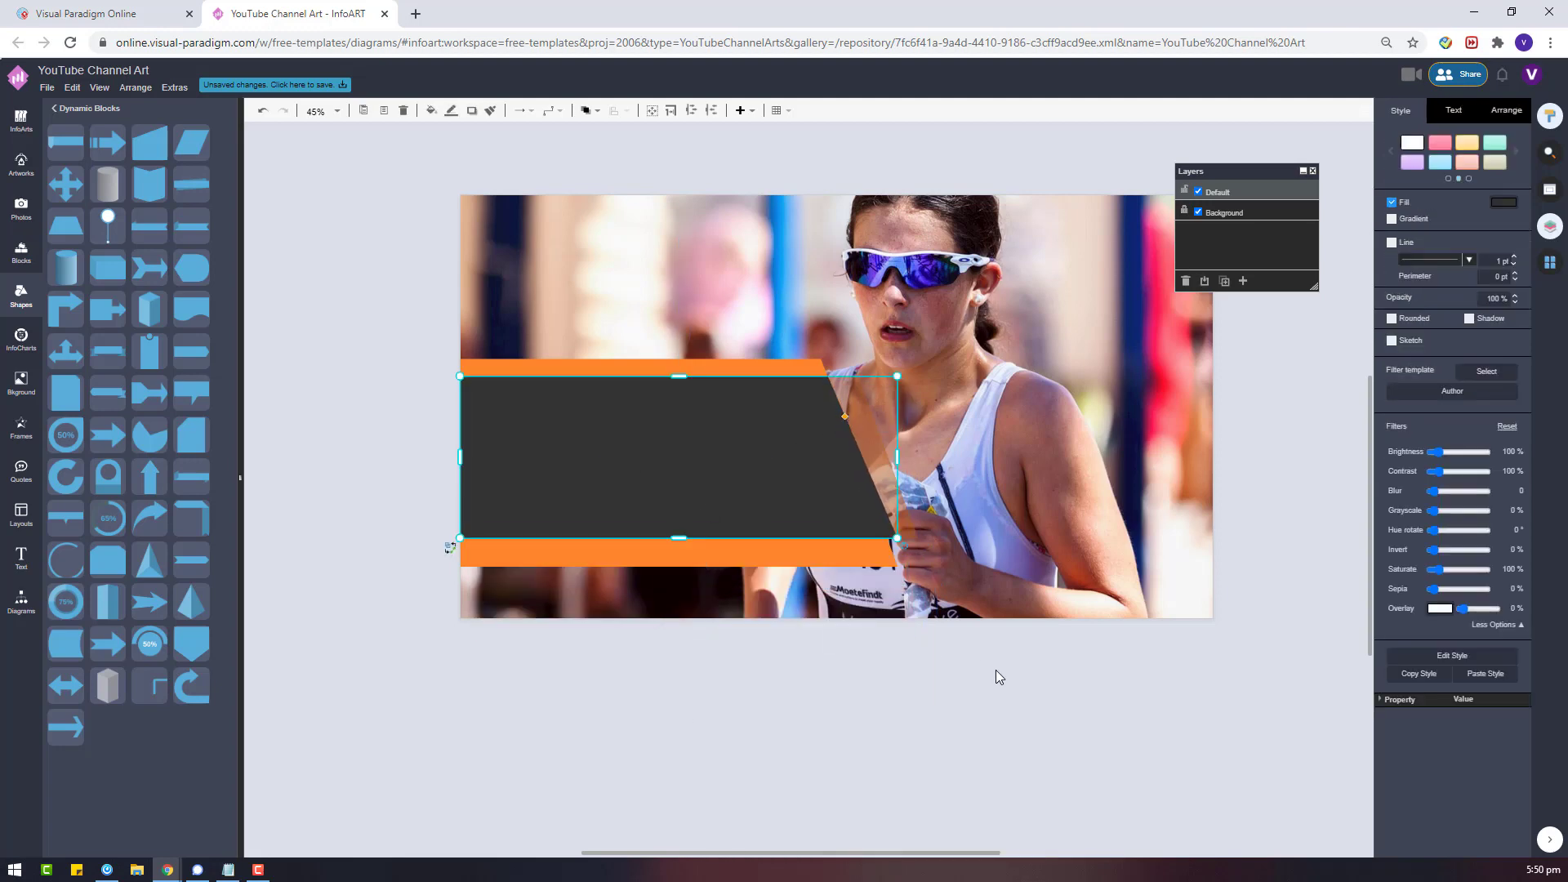
left_click(996, 671)
Adjust the translucent banner's slant so only a narrow strip shows beside the dark grey banner's slanted edge.
scroll(885, 554, "up", 5)
left_click(901, 269)
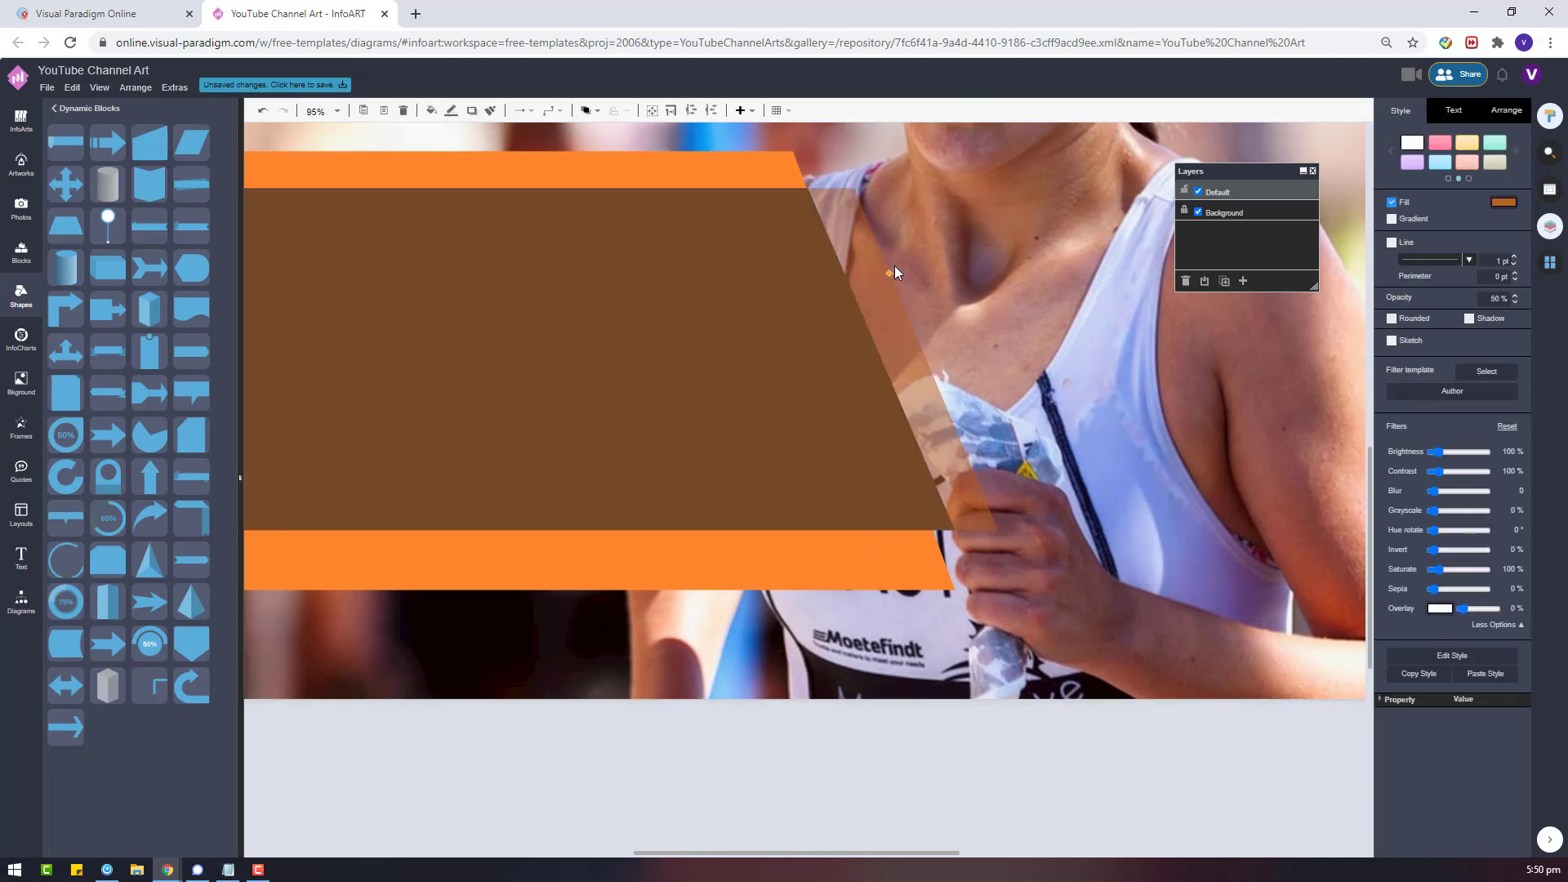
left_click(885, 272)
scroll(884, 679, "down", 3)
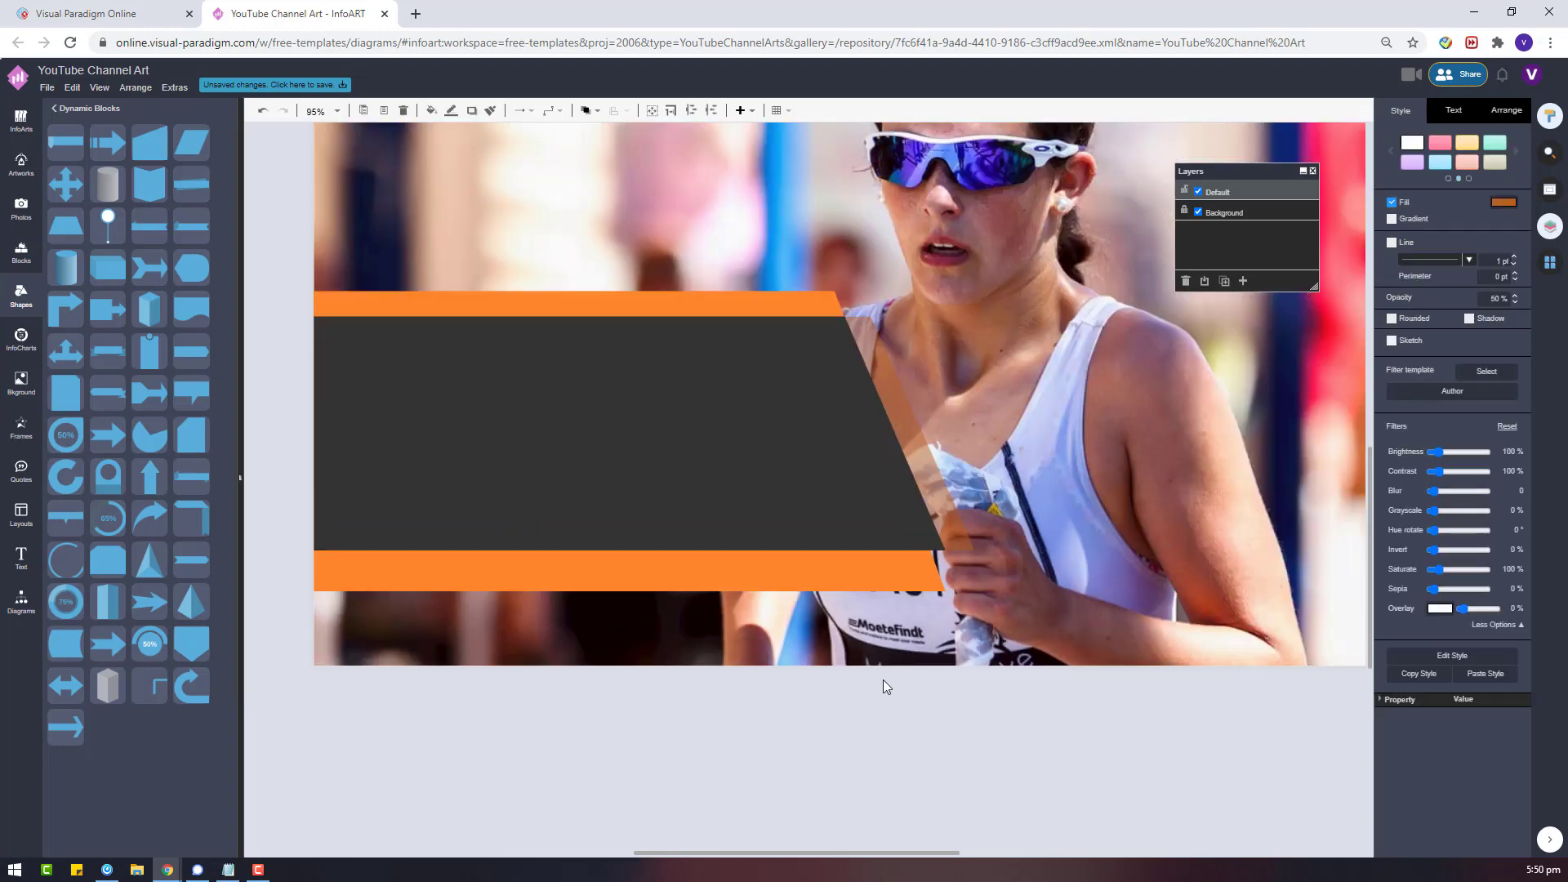
Trim the orange banner's height, width and slant so thin orange bands frame the dark grey banner above and below.
left_click(893, 561)
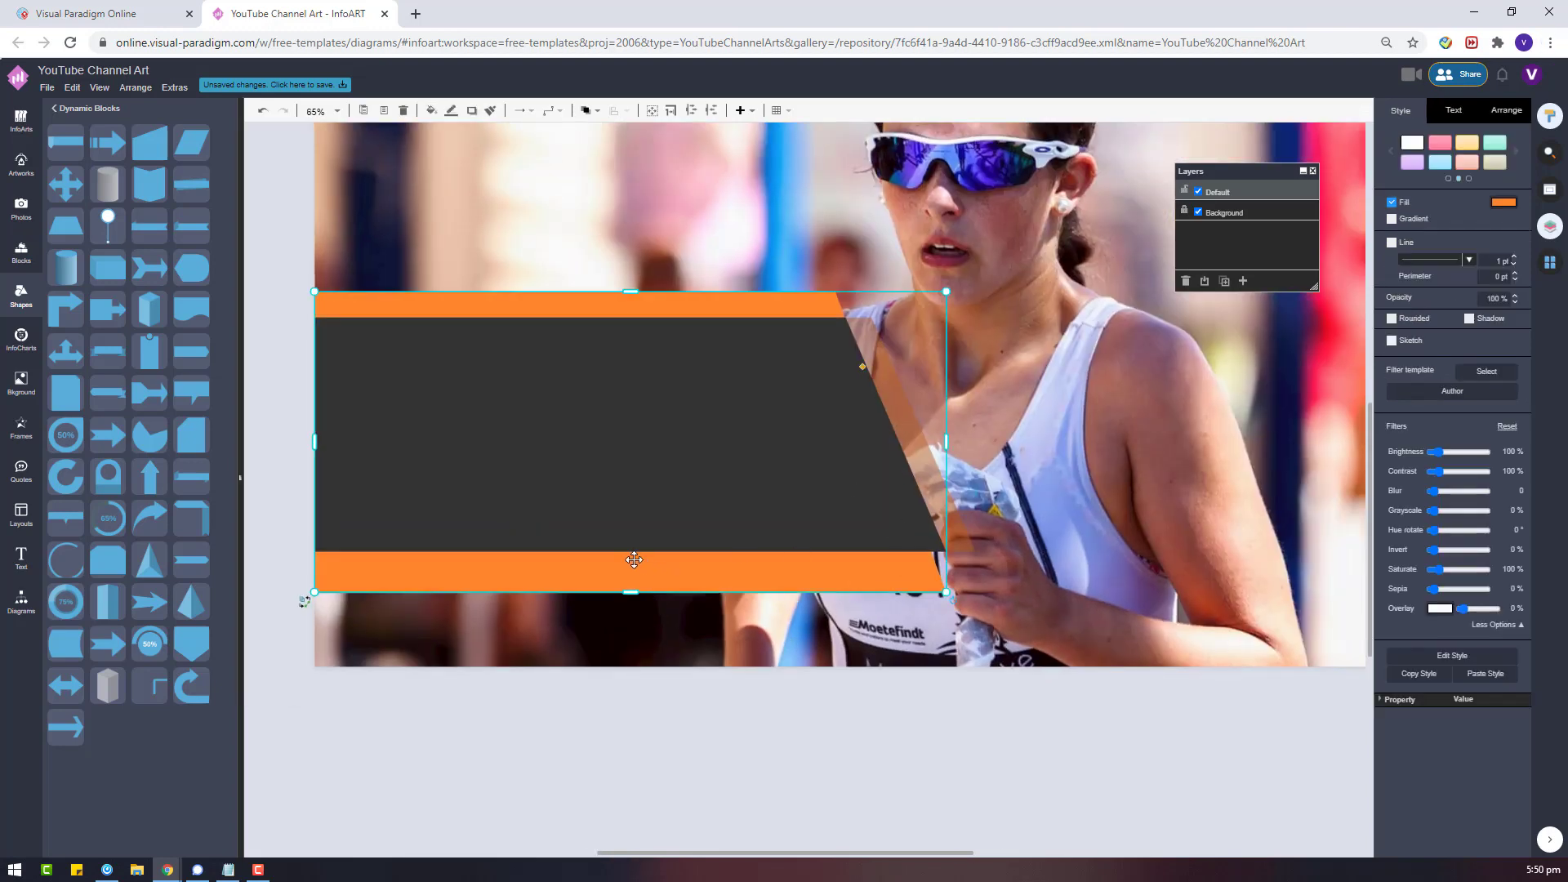
left_click_drag(630, 592, 630, 575)
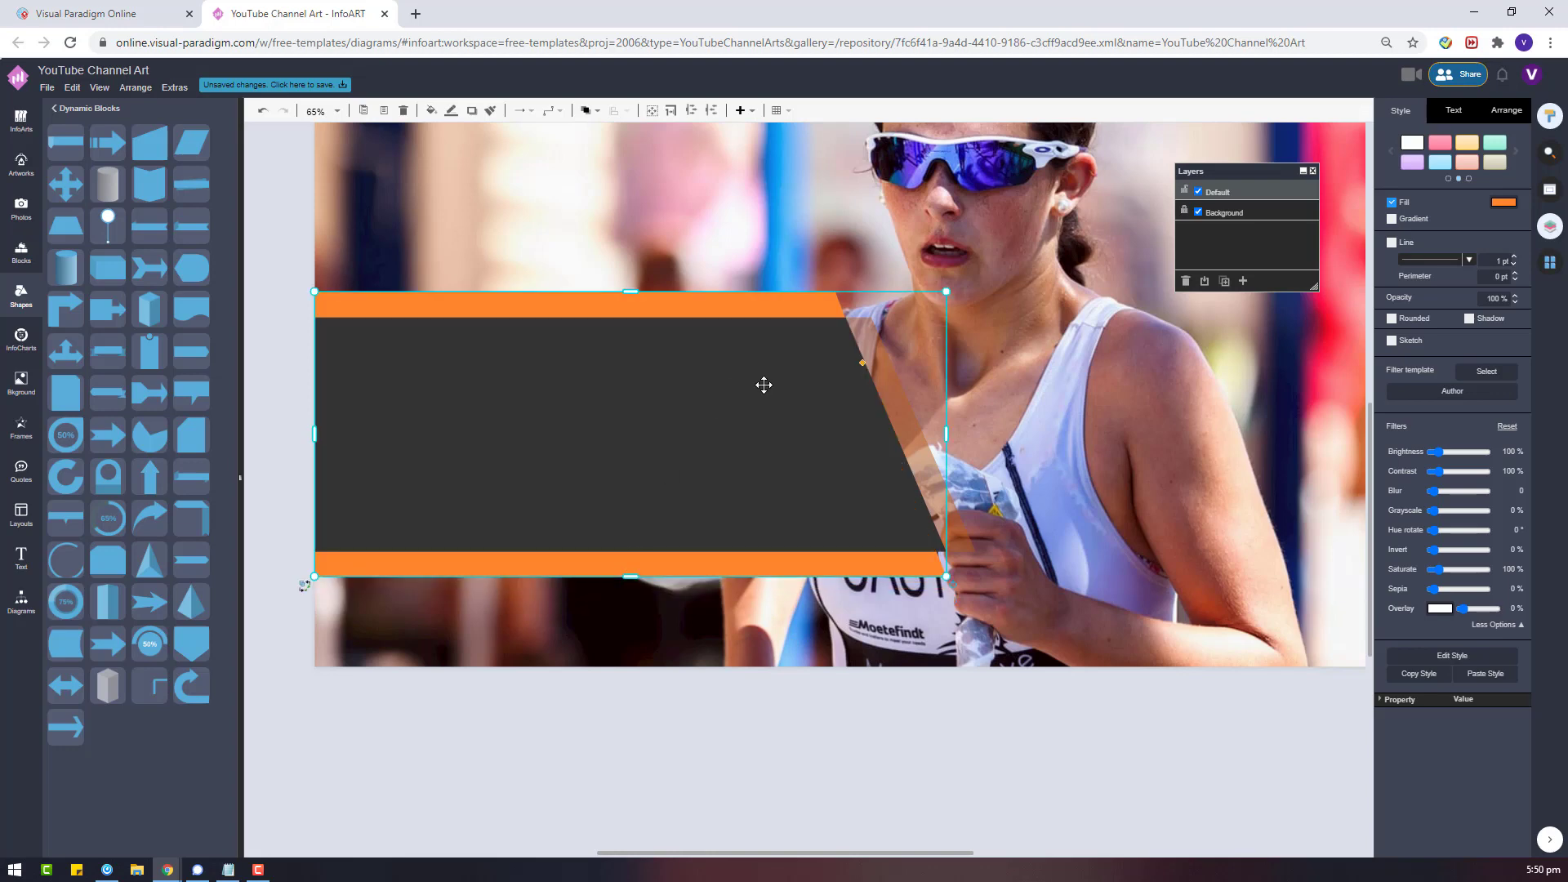
left_click_drag(864, 364, 858, 365)
left_click(857, 364)
left_click_drag(946, 290, 926, 296)
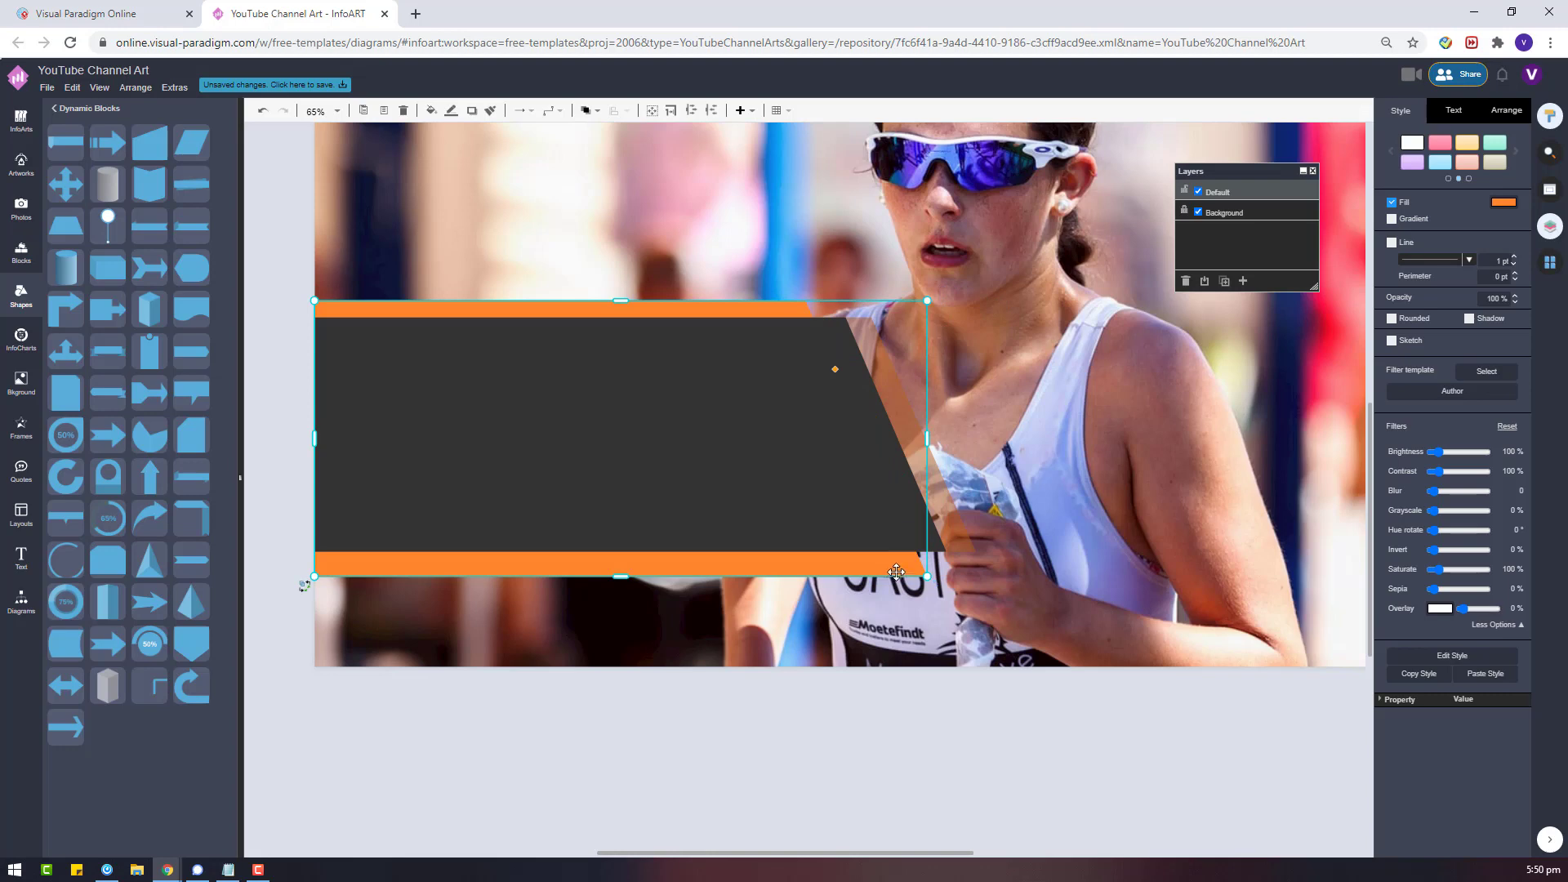
Select all three banners and enlarge them together slightly from the page's left edge.
left_click(952, 719)
scroll(953, 718, "down", 2)
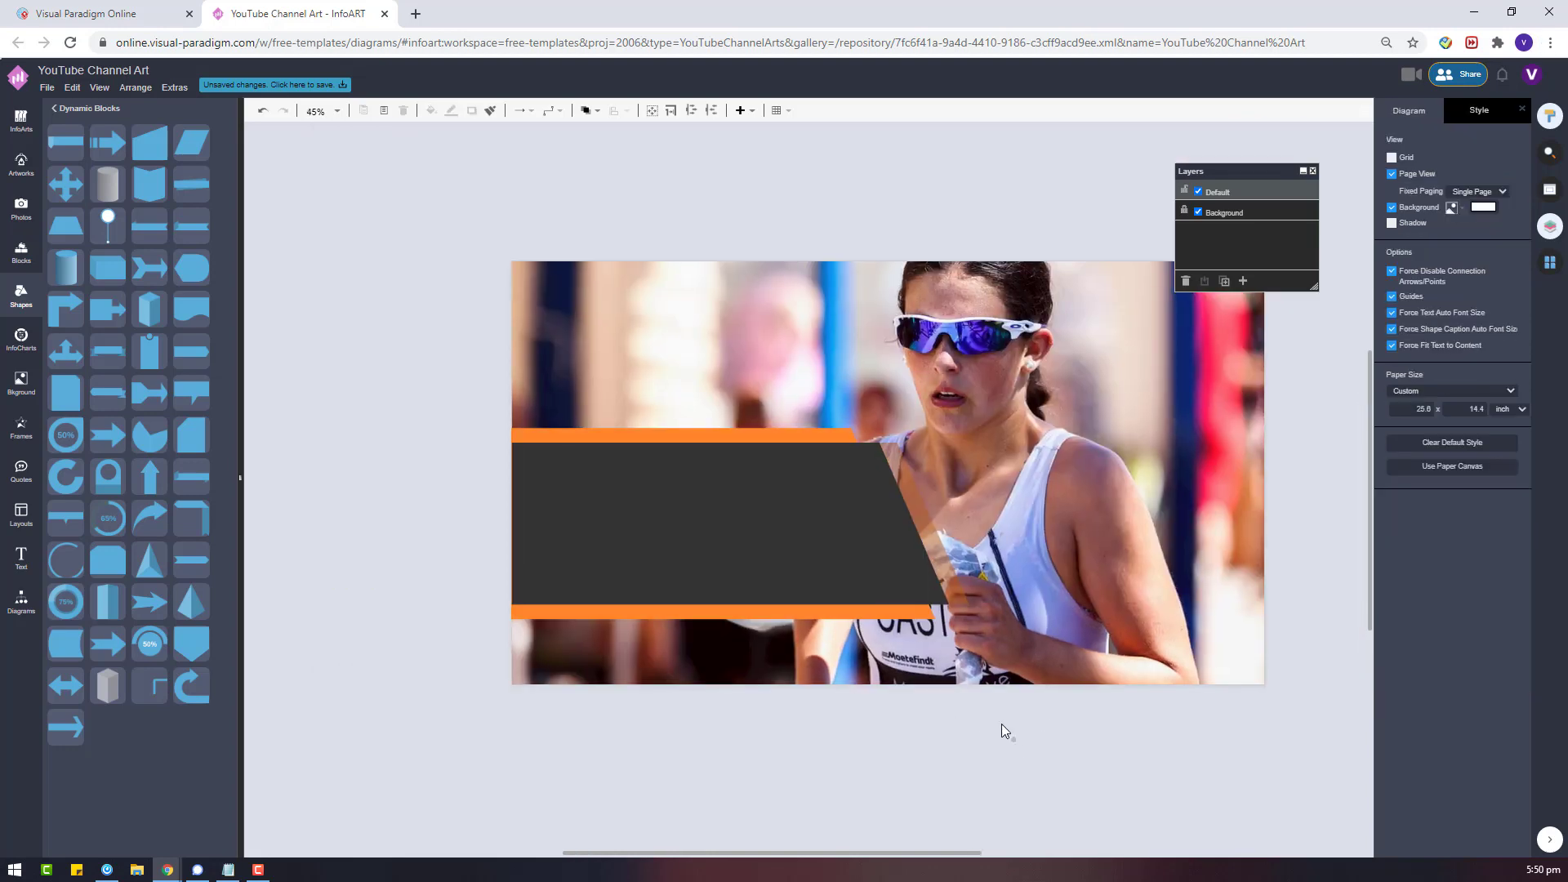
left_click_drag(1003, 725, 504, 414)
left_click_drag(966, 424, 997, 415)
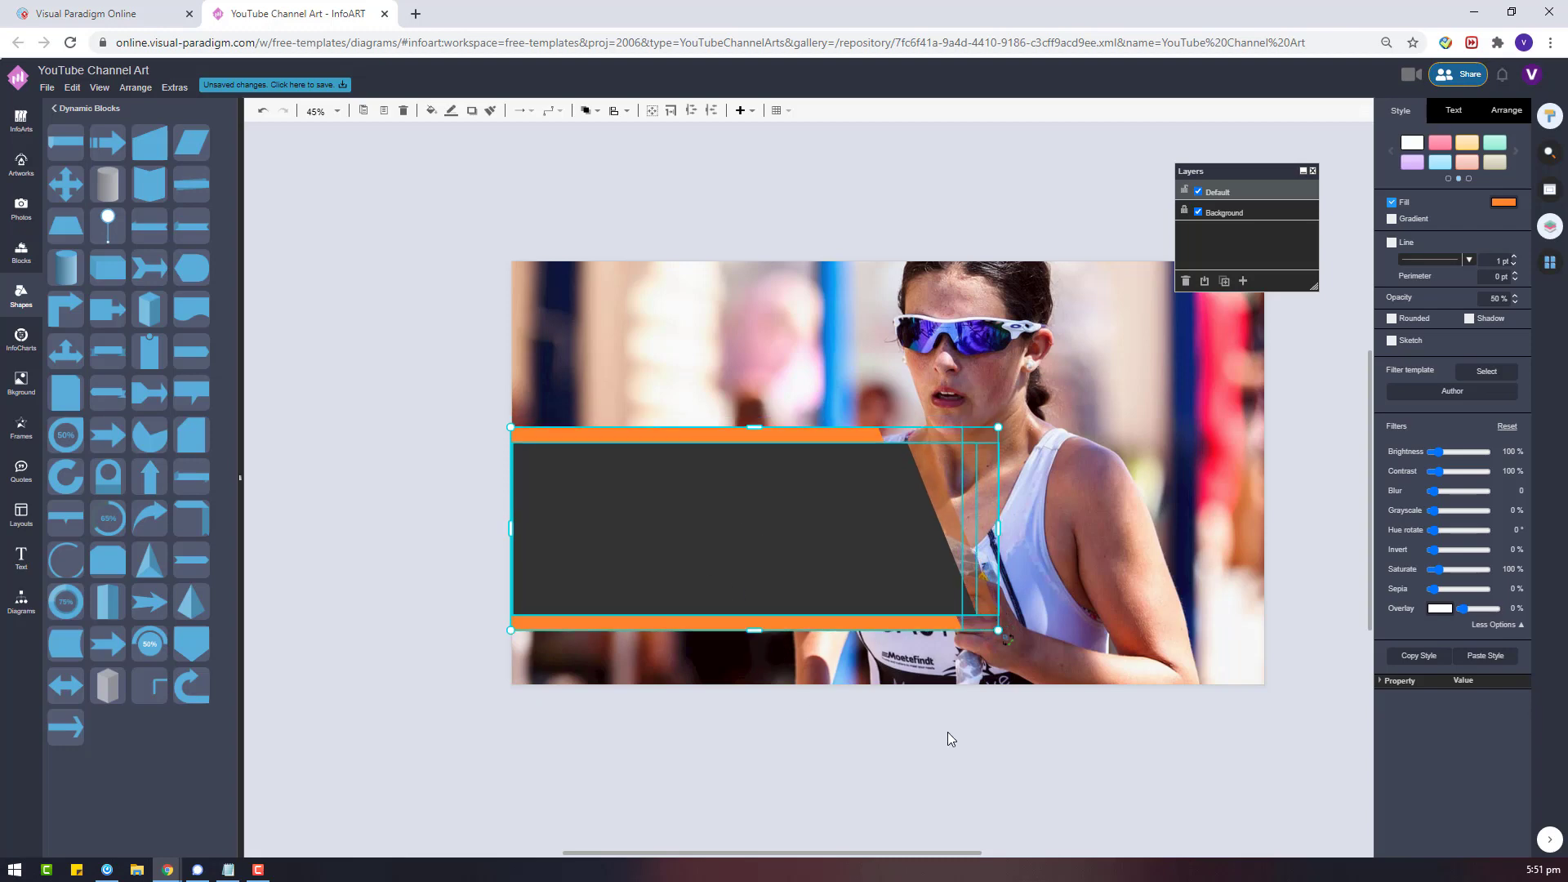
left_click(947, 732)
scroll(1192, 606, "down", 1)
Unlock the background layer and tint the runner photo with a stronger dark brown overlay.
left_click(1183, 212)
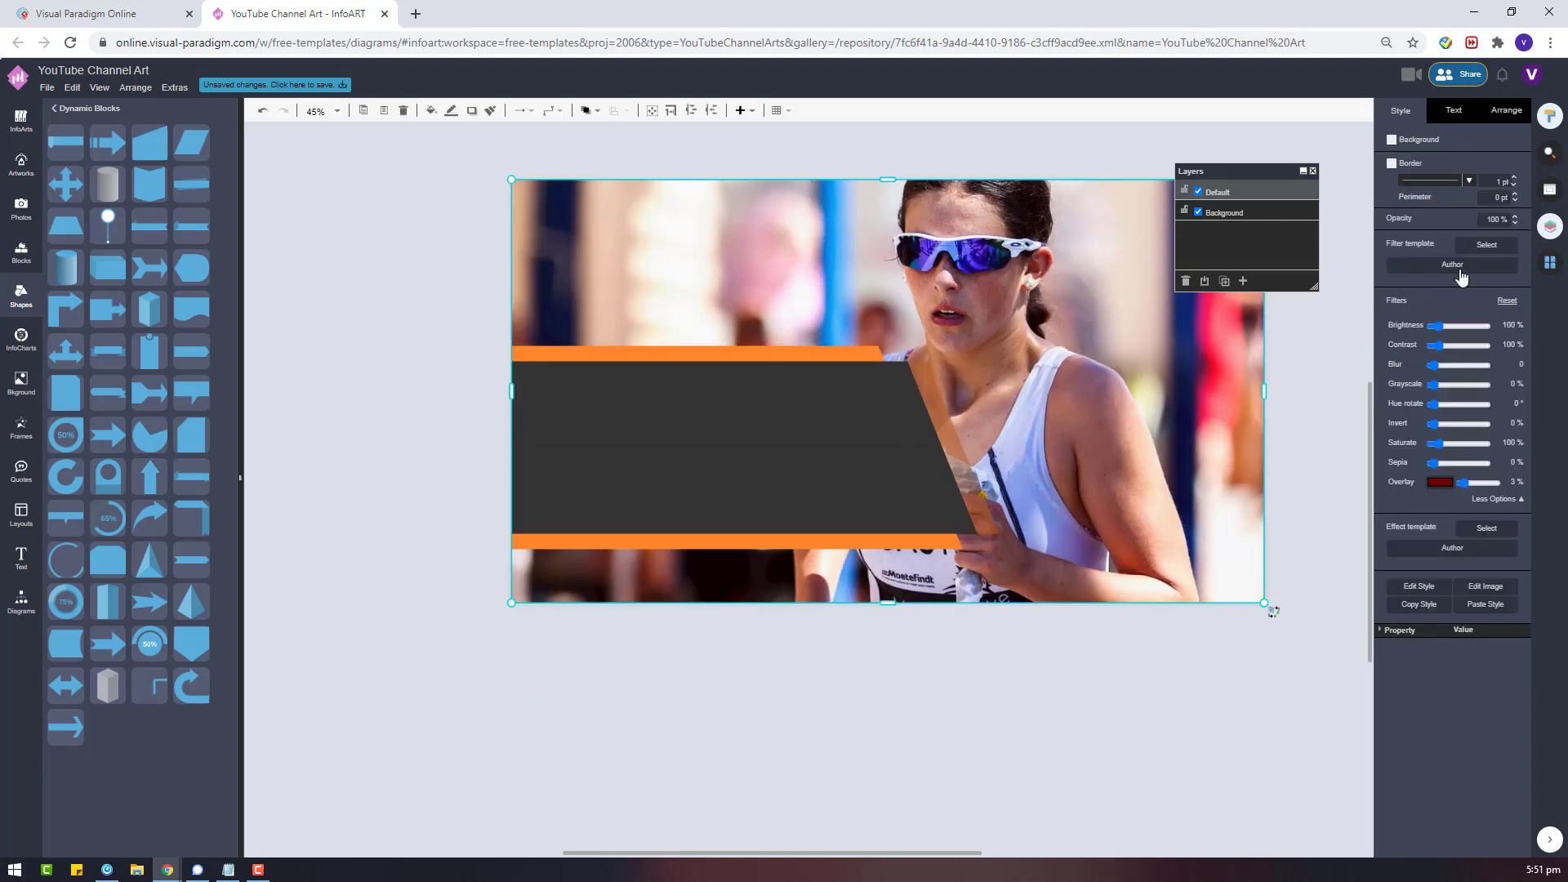
left_click_drag(1458, 488, 1473, 487)
left_click(1450, 481)
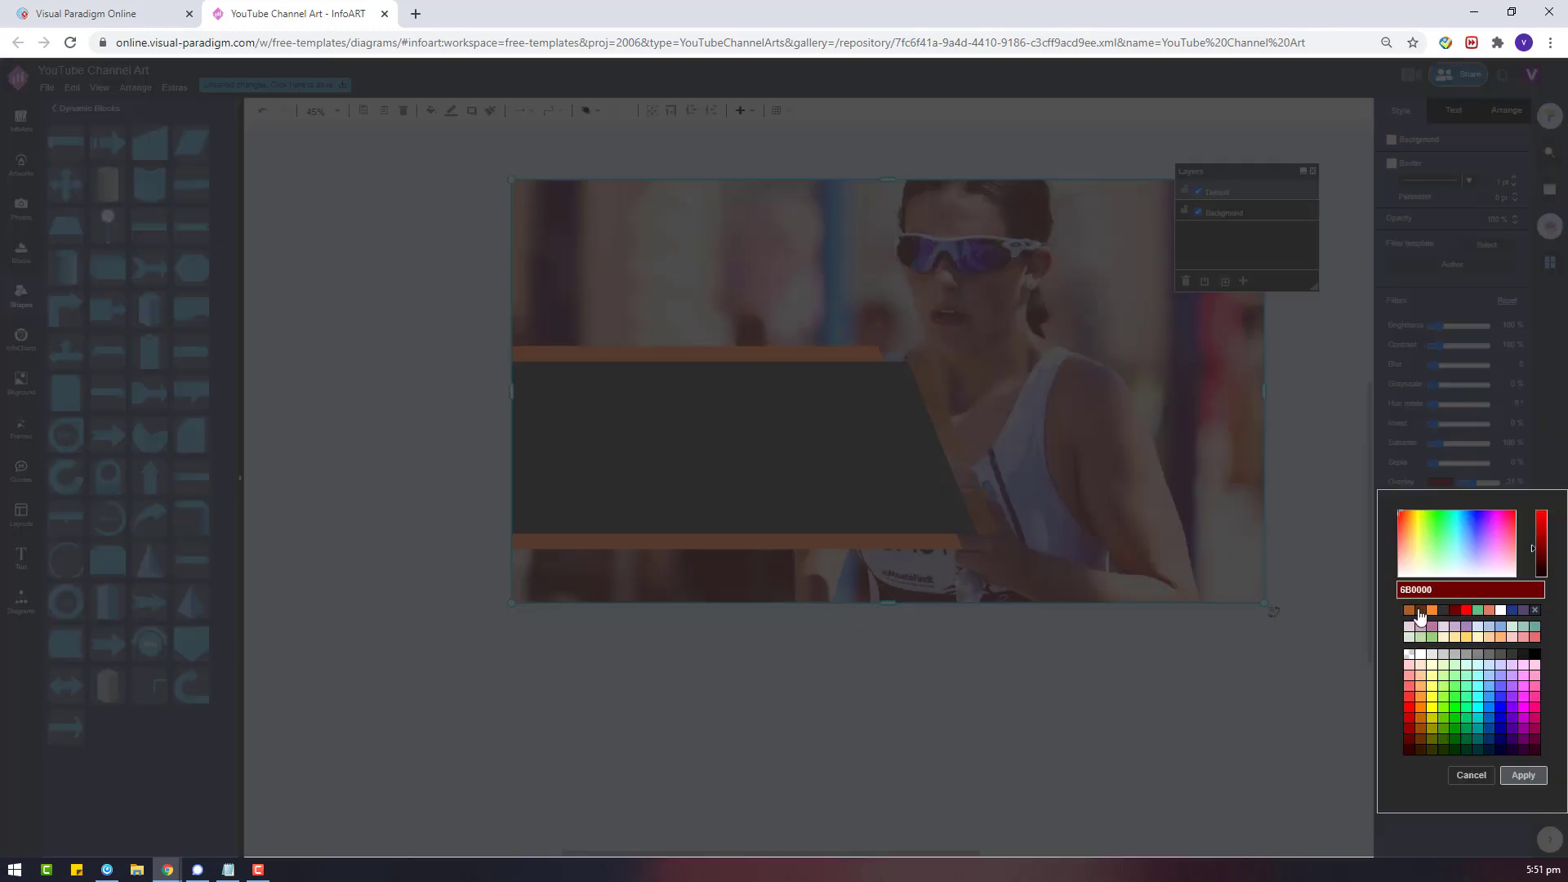
left_click(1346, 709)
left_click(1226, 650)
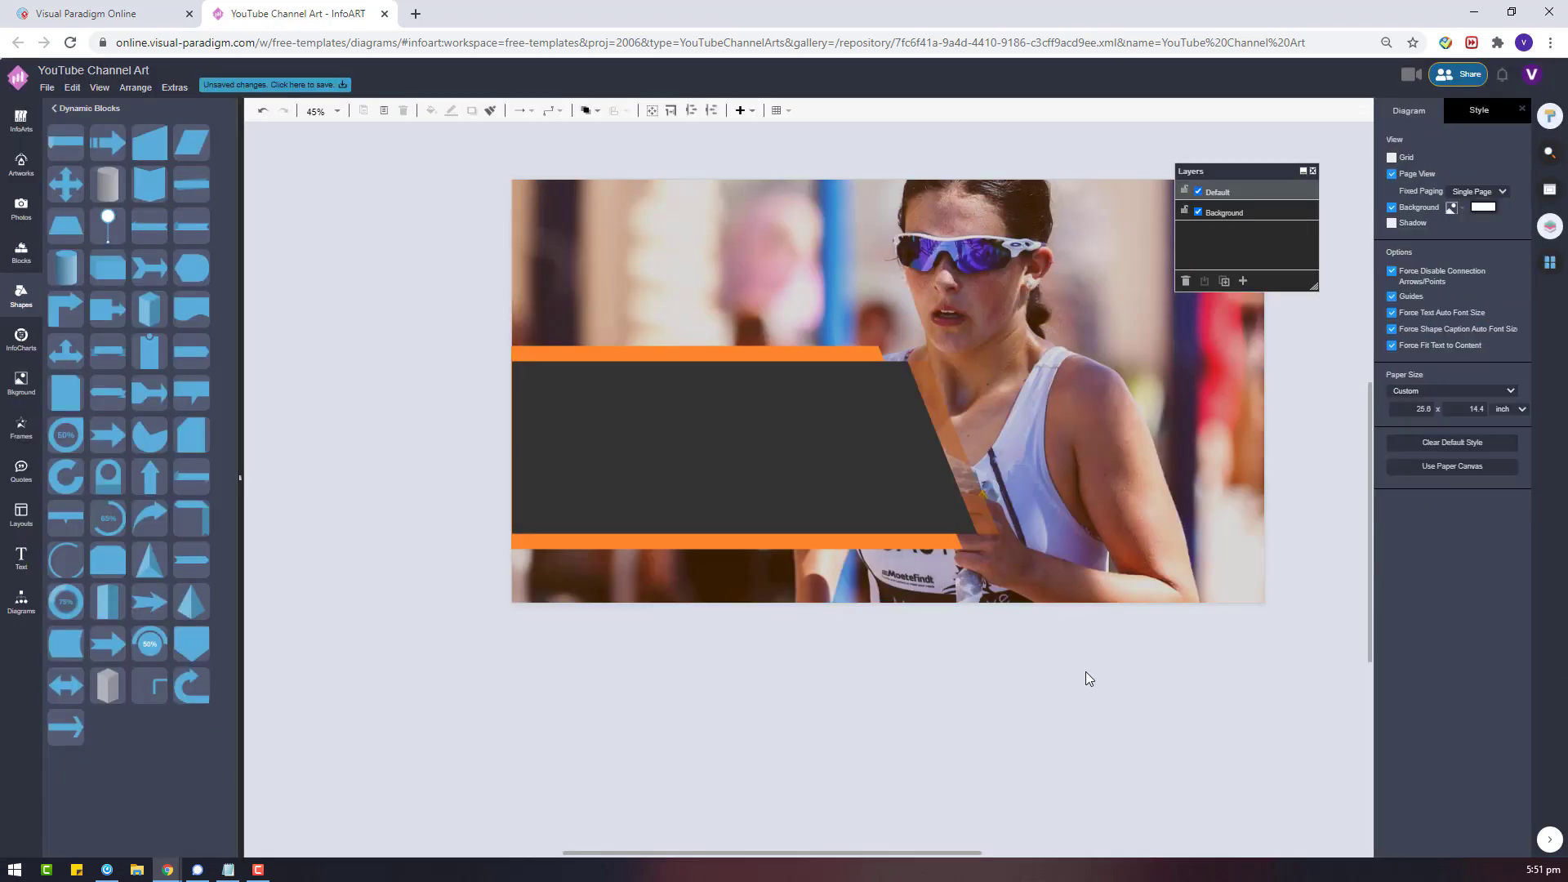
Place a small circle below the page with a white FFFFFF fill and no outline.
left_click(21, 619)
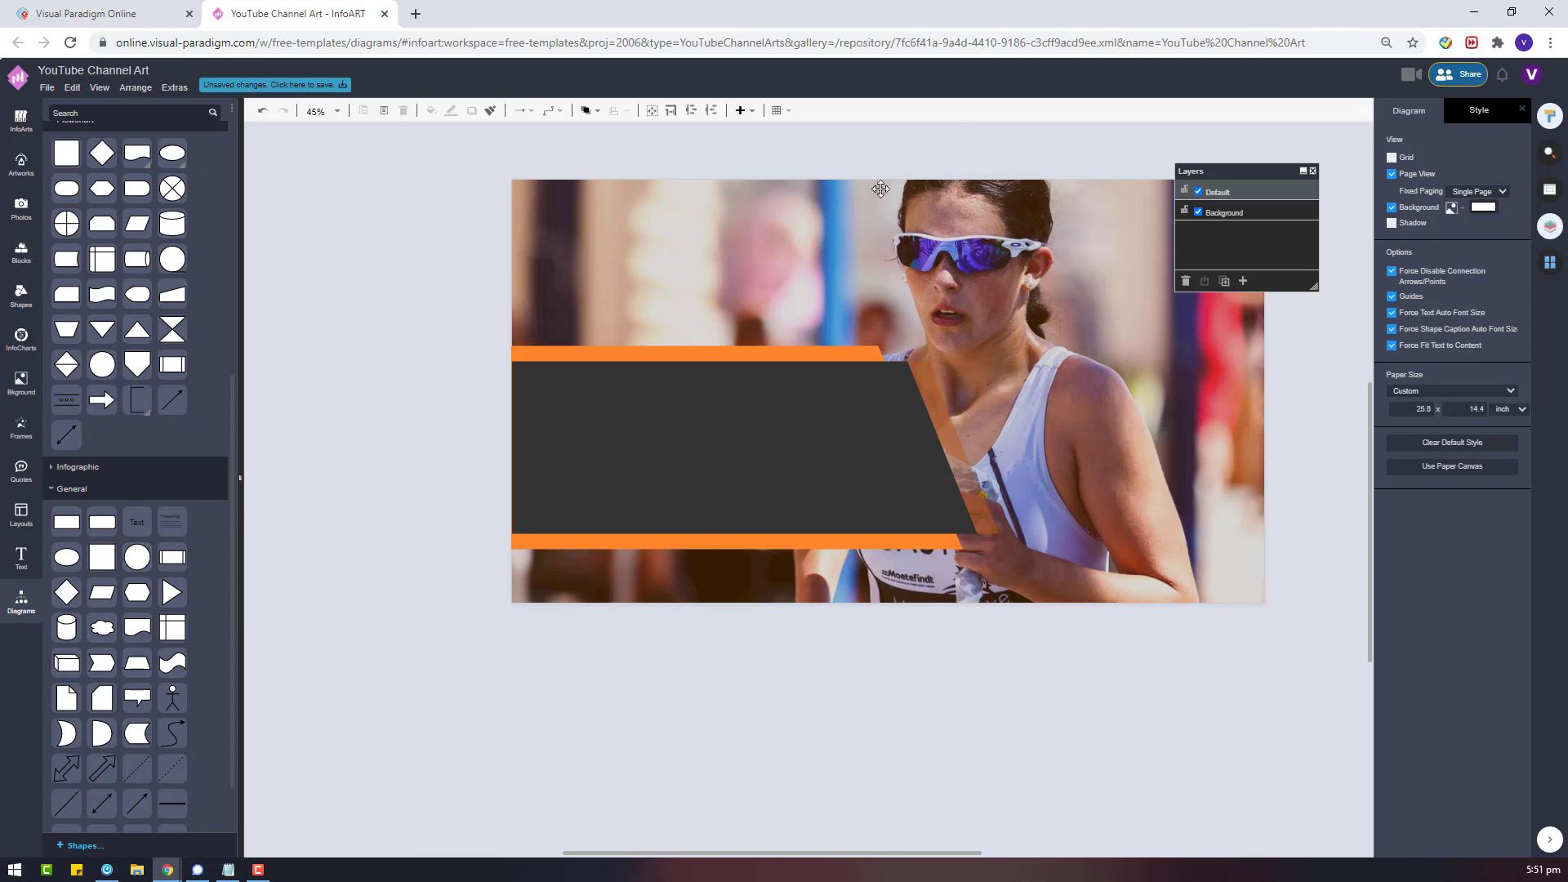
left_click_drag(138, 552, 932, 678)
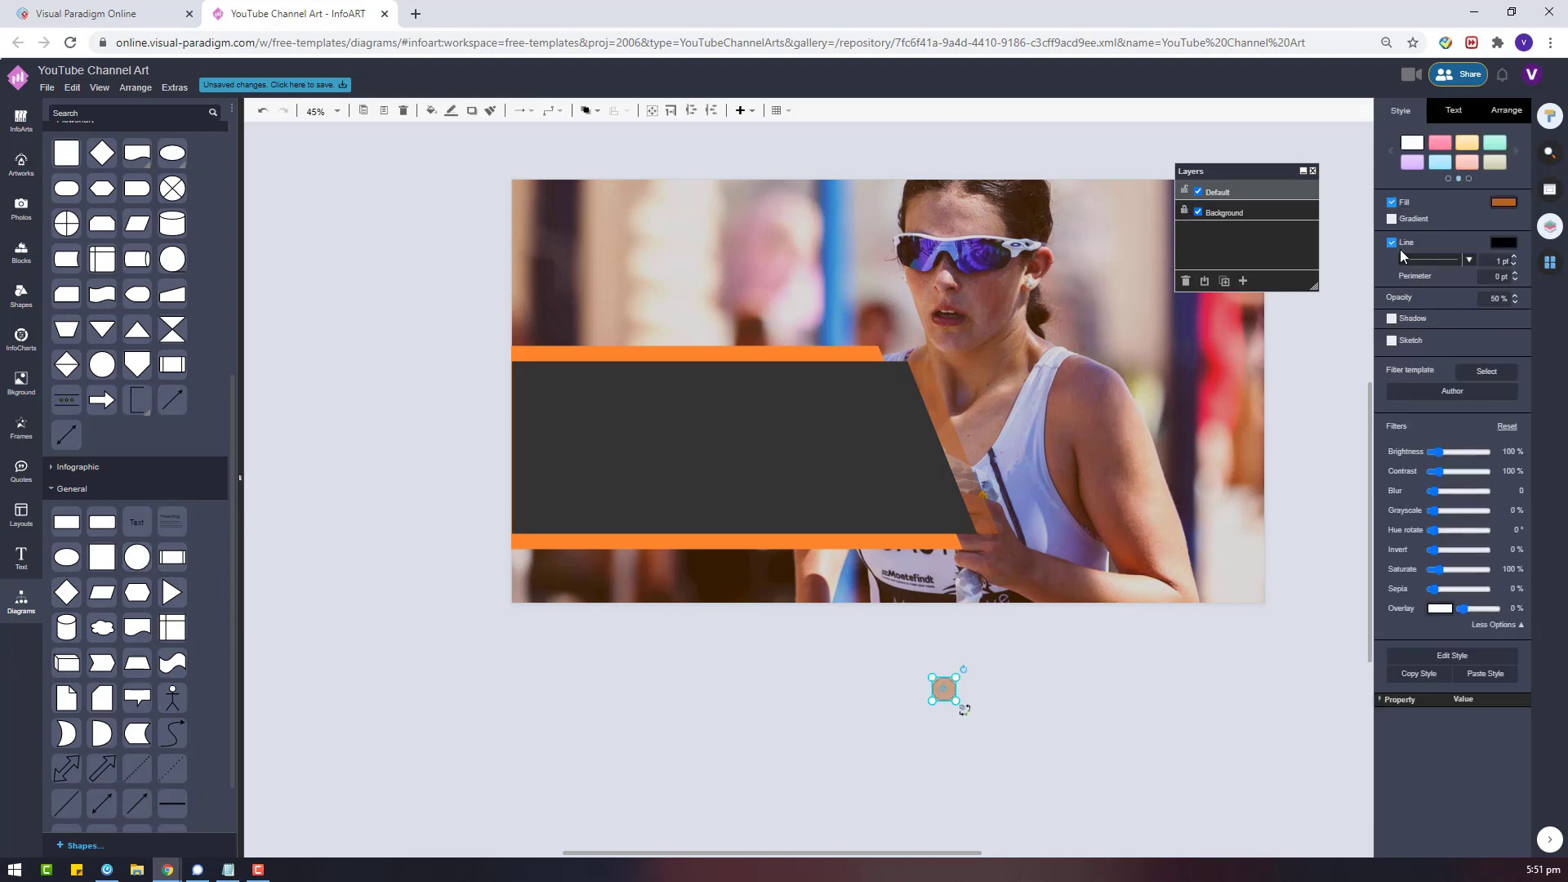
left_click(1501, 202)
left_click(1418, 375)
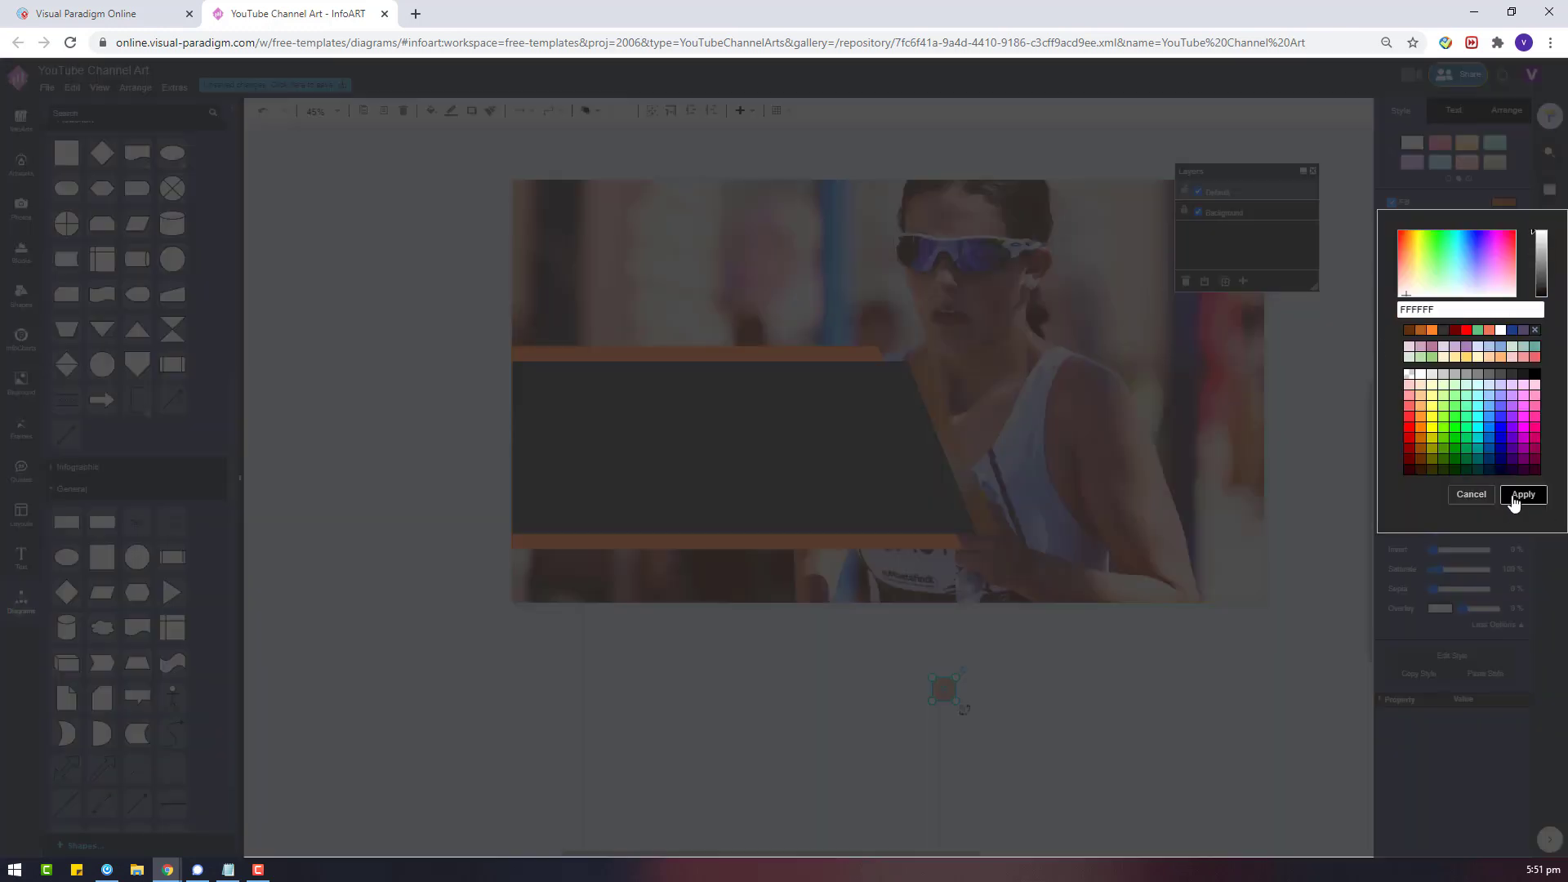
left_click(1522, 494)
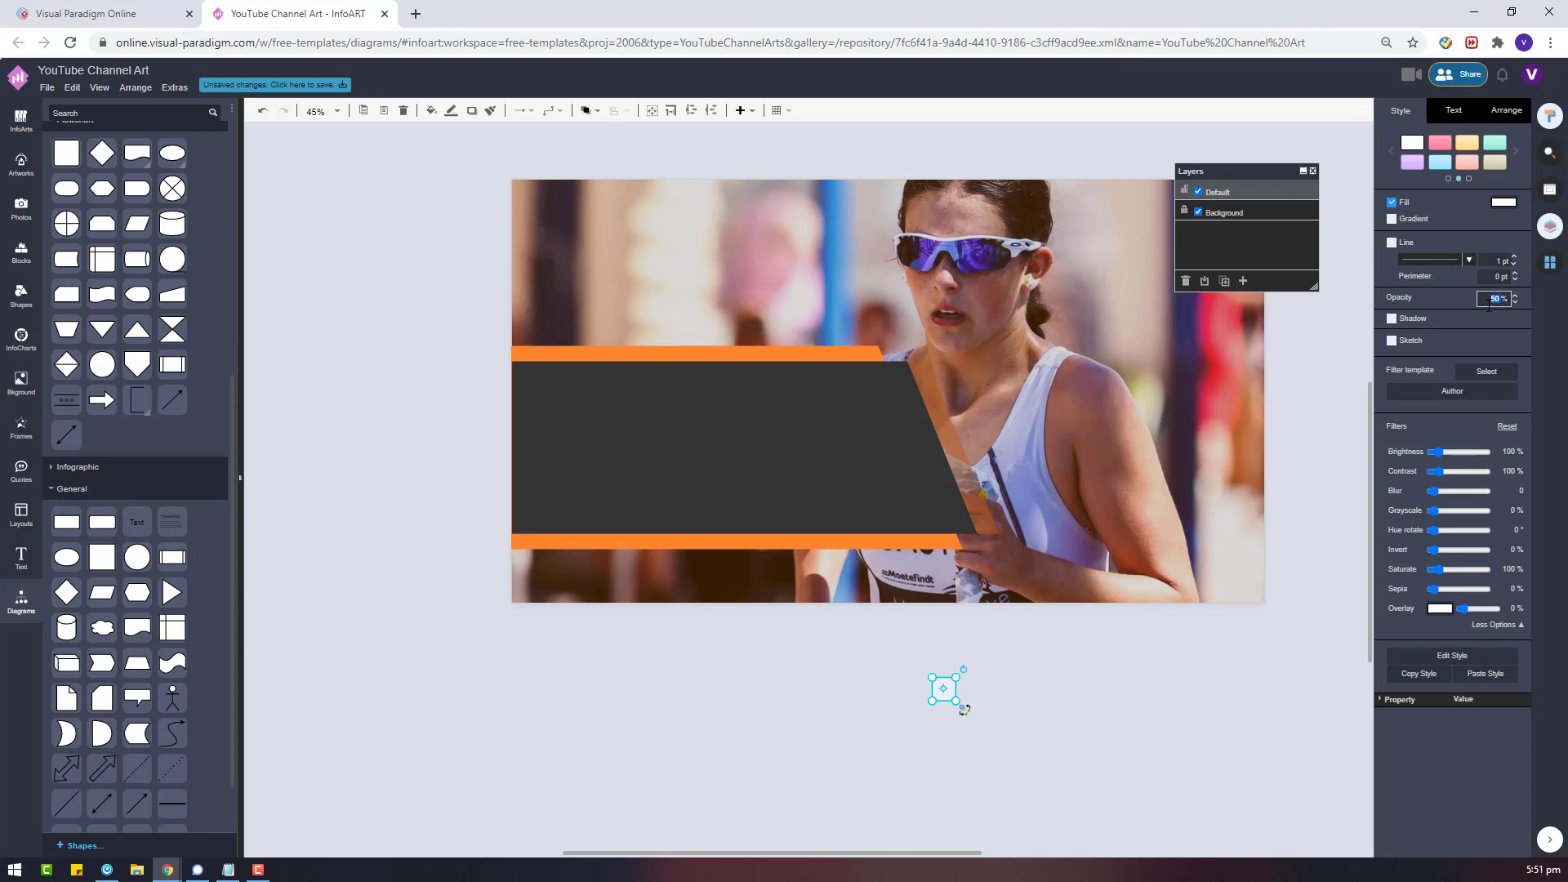
Shrink the white circle slightly.
left_click(979, 748)
left_click(944, 689)
left_click_drag(956, 677, 947, 686)
left_click(978, 683)
scroll(1076, 448, "down", 3)
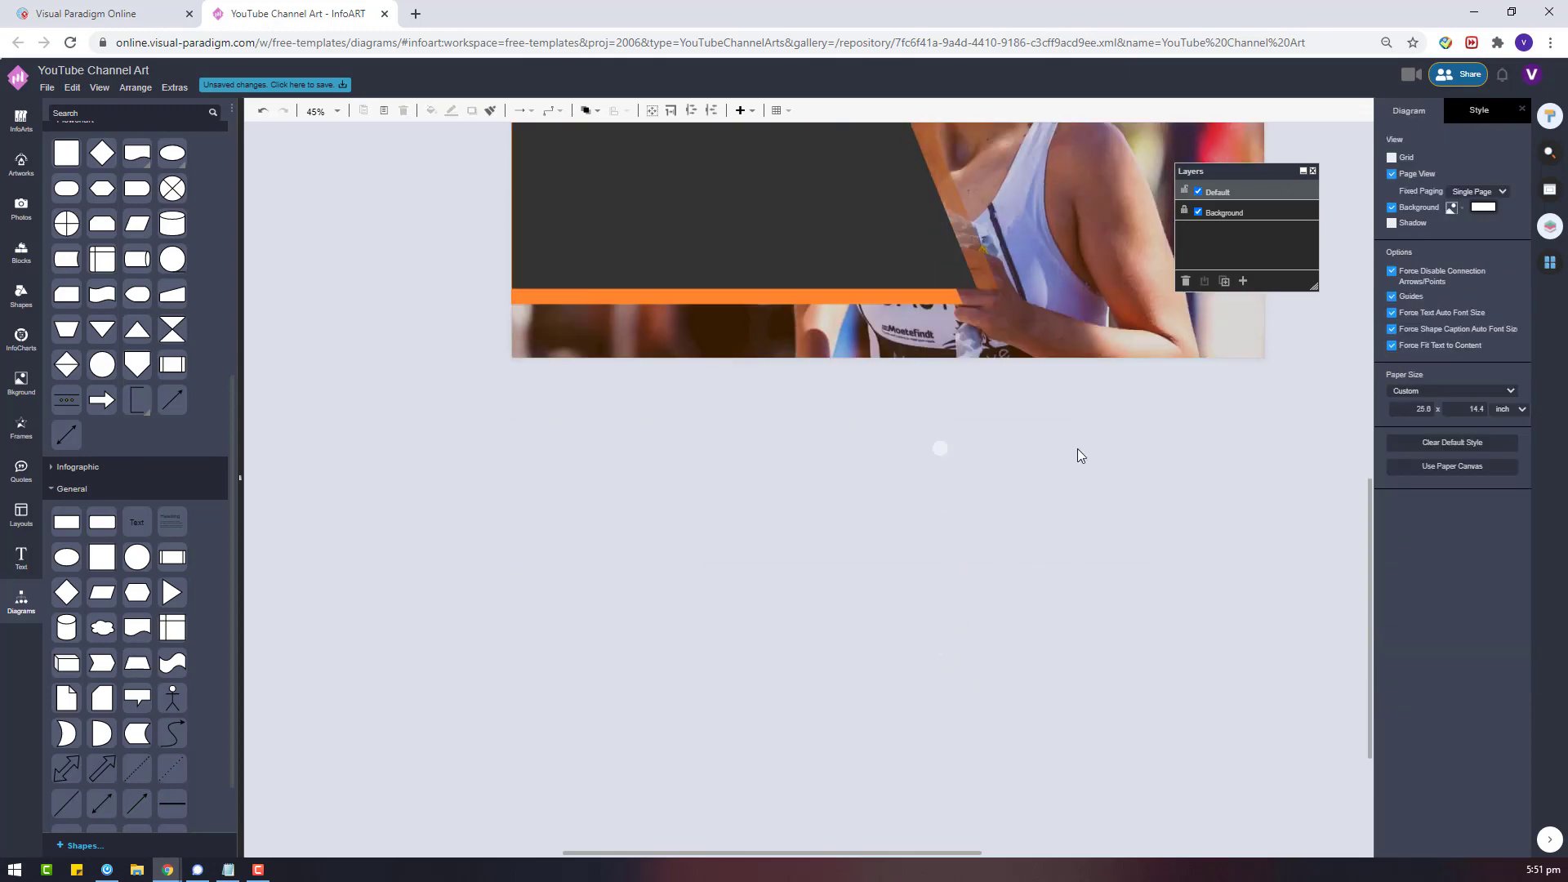
Duplicate the white circle and place the copy beside the original at the same height.
scroll(1076, 449, "up", 5)
scroll(786, 462, "down", 1)
left_click(790, 398)
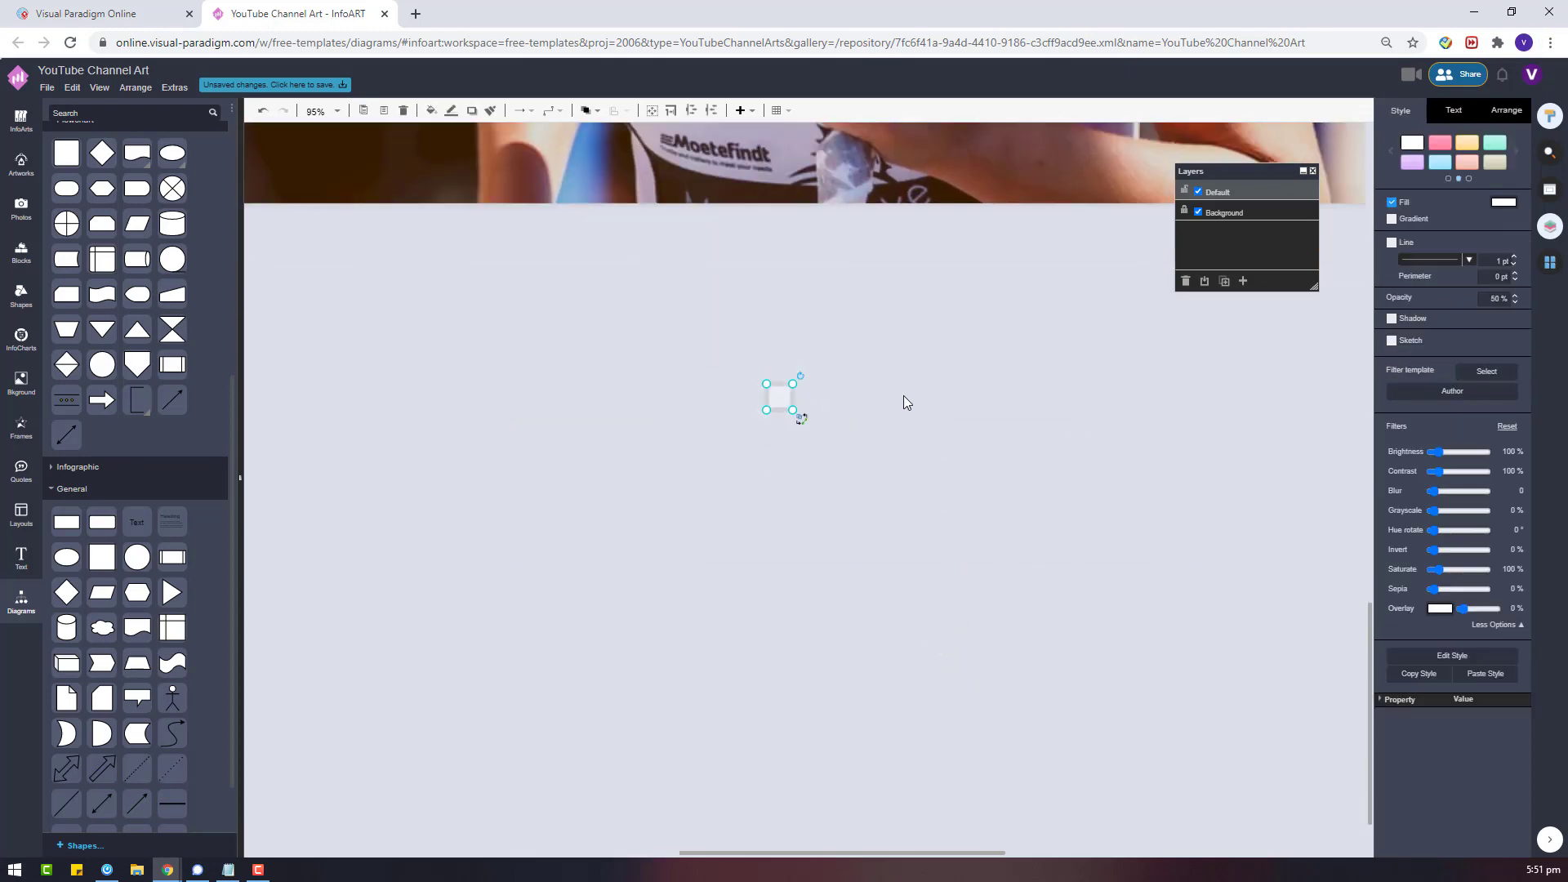
key("ctrl+v")
left_click_drag(972, 504, 873, 392)
left_click_drag(1034, 482, 614, 334)
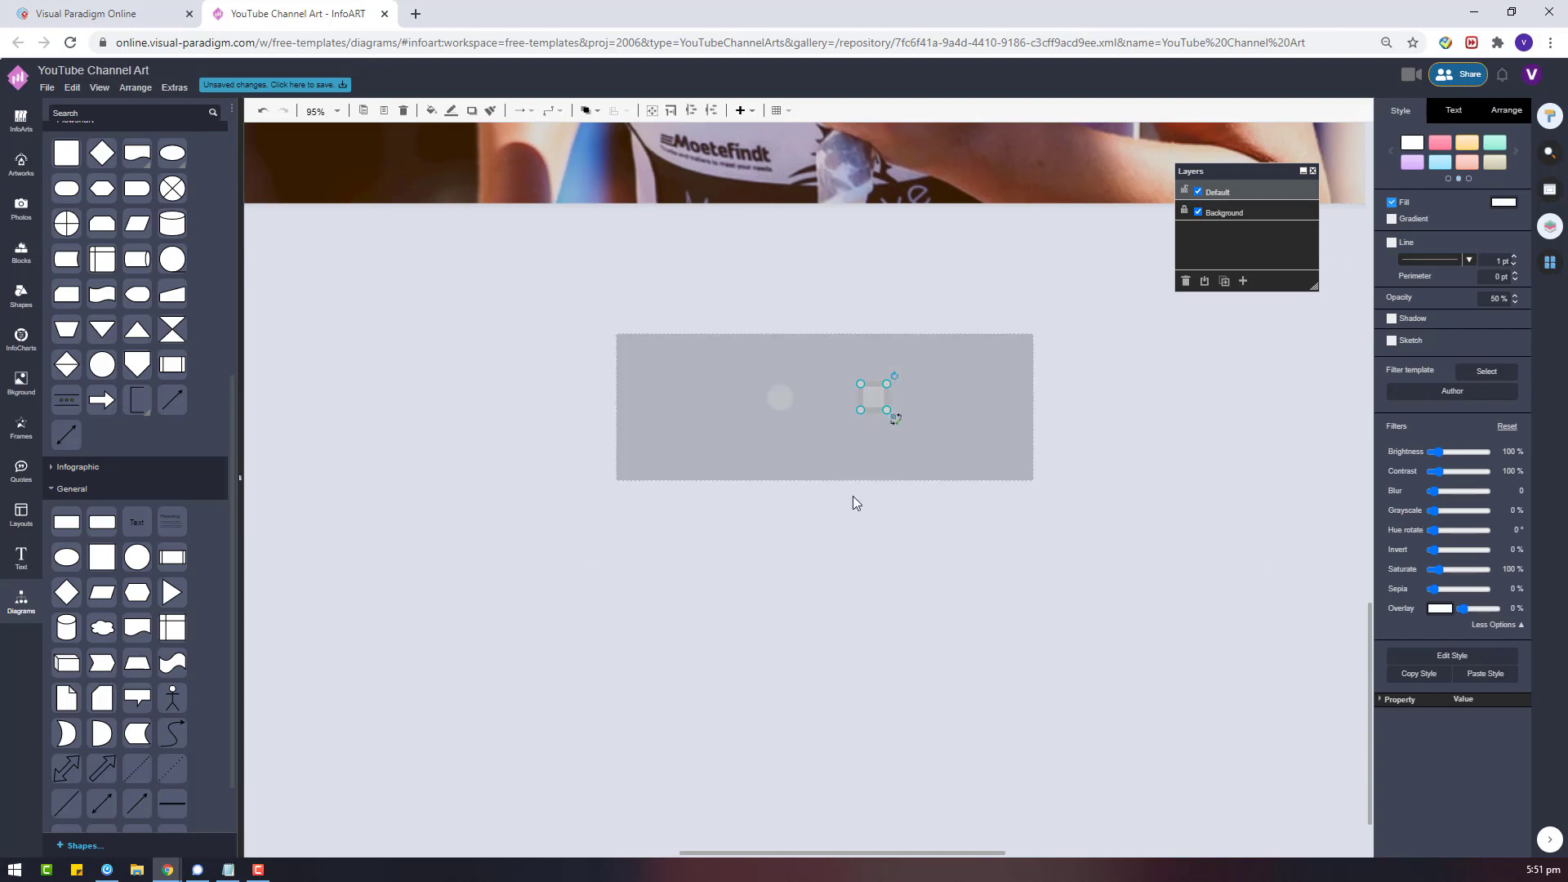
Copy the pair of circles repeatedly to build a row of six and delete the surplus copies.
key("ctrl+c")
key("ctrl+v")
left_click_drag(994, 522, 1067, 397)
left_click_drag(1160, 502, 668, 337)
key("ctrl+c")
key("ctrl+v")
left_click_drag(1229, 526, 625, 396)
left_click_drag(1171, 514, 944, 368)
key("Delete")
Distribute the six circles evenly in a slightly smaller horizontal row and group them.
left_click_drag(970, 478, 373, 312)
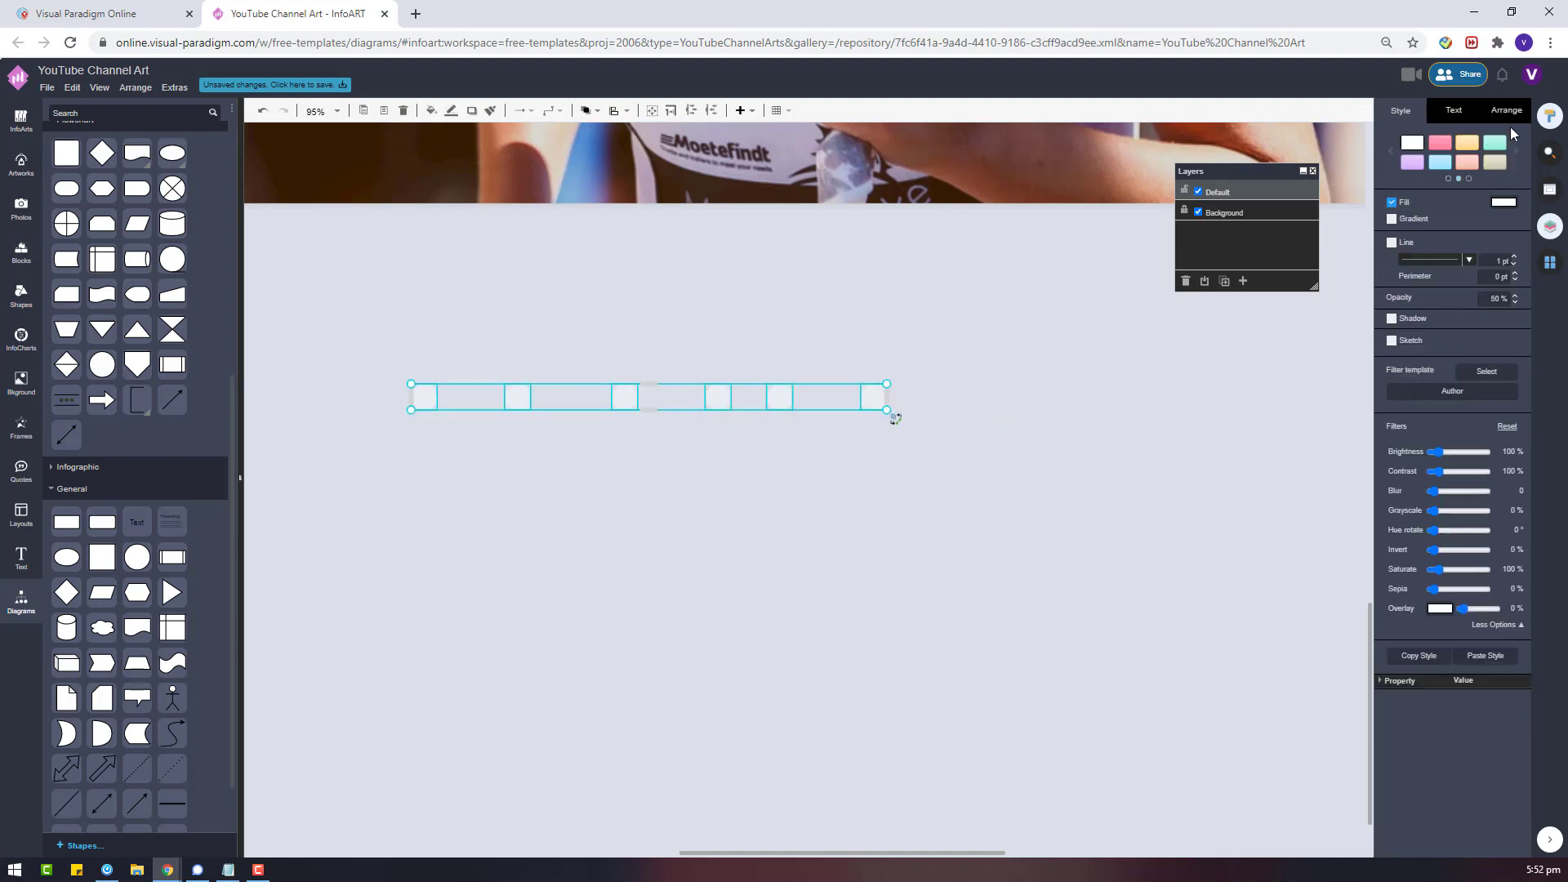
left_click(1505, 111)
left_click(1484, 540)
left_click_drag(835, 397, 1120, 414)
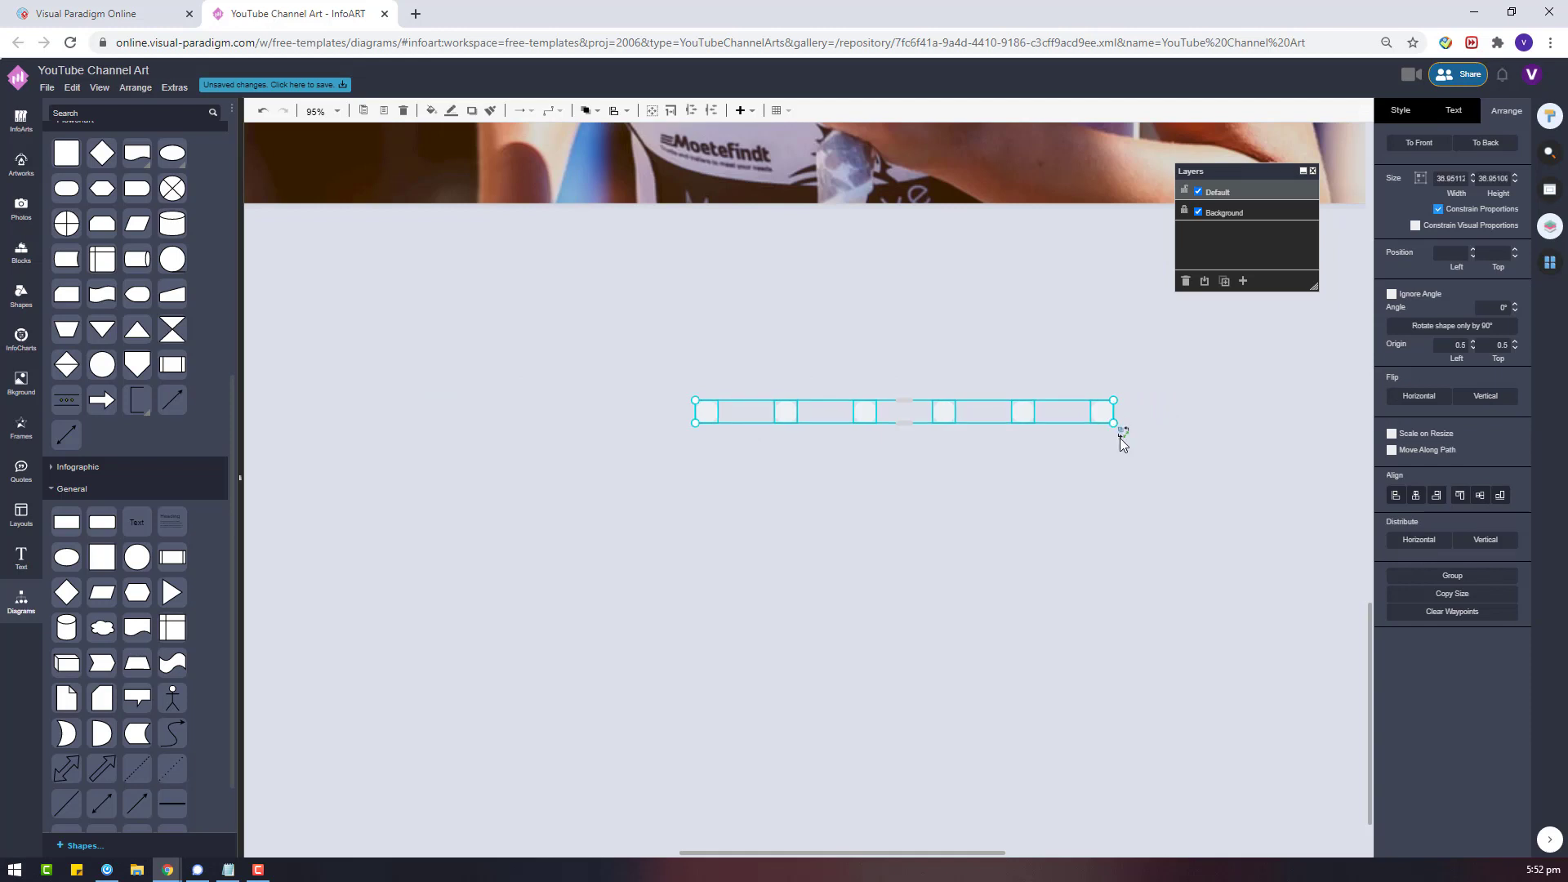
key("ctrl+g")
Duplicate the grouped circle row directly below the original and align the two rows with each other.
key("ctrl+c")
key("ctrl+v")
left_click_drag(1085, 477, 786, 457)
left_click_drag(1022, 531, 713, 602)
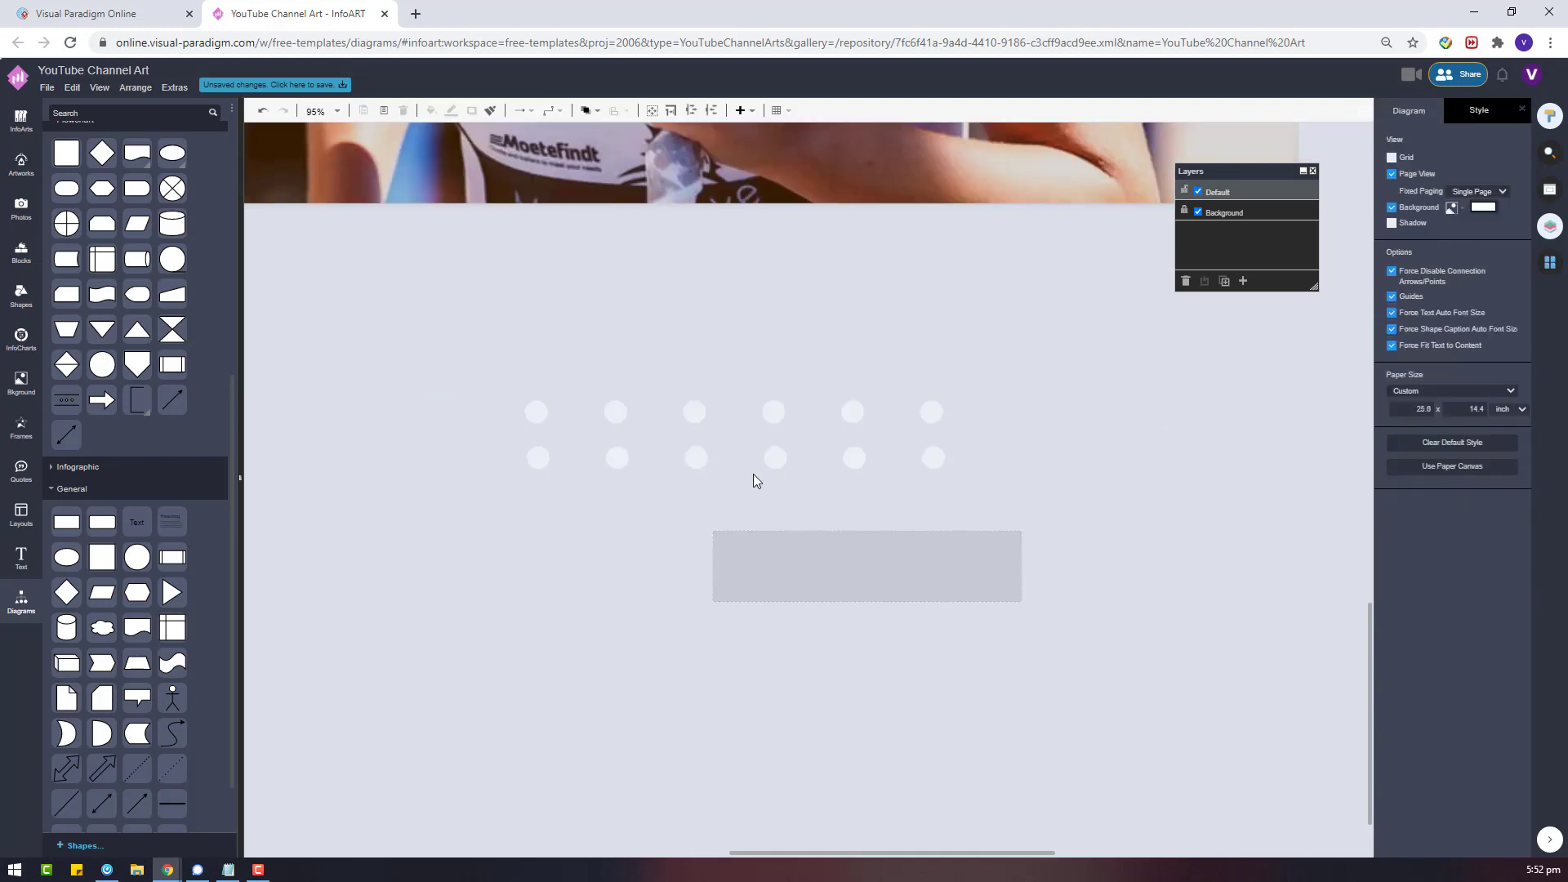
left_click(782, 460)
left_click(774, 412, "shift")
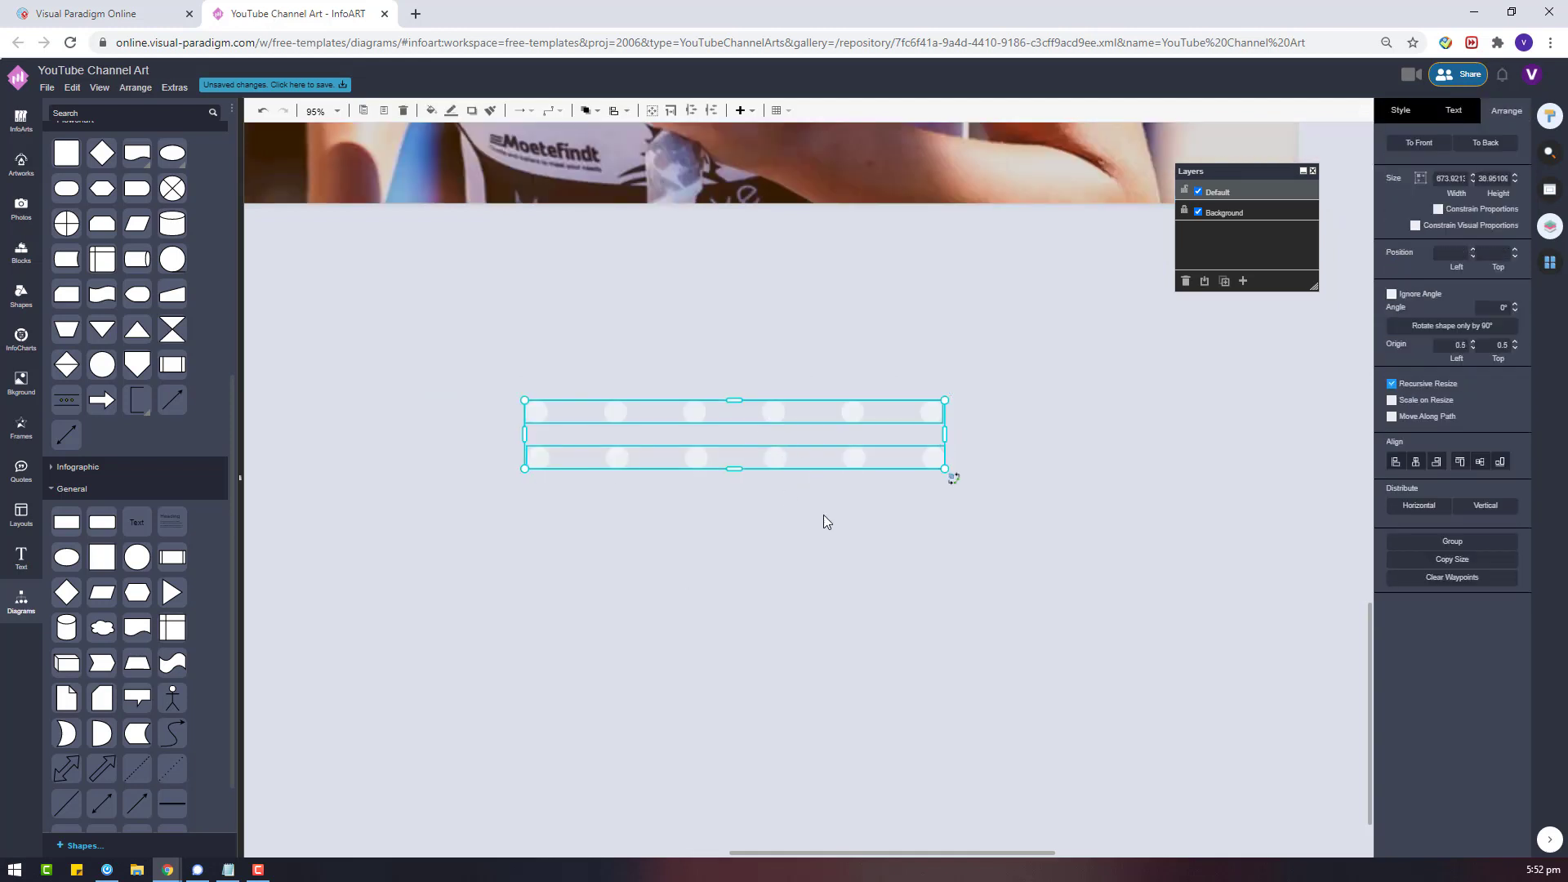
Duplicate both rows below to form four, distribute them evenly vertically and group them into one dot grid.
key("ctrl+v")
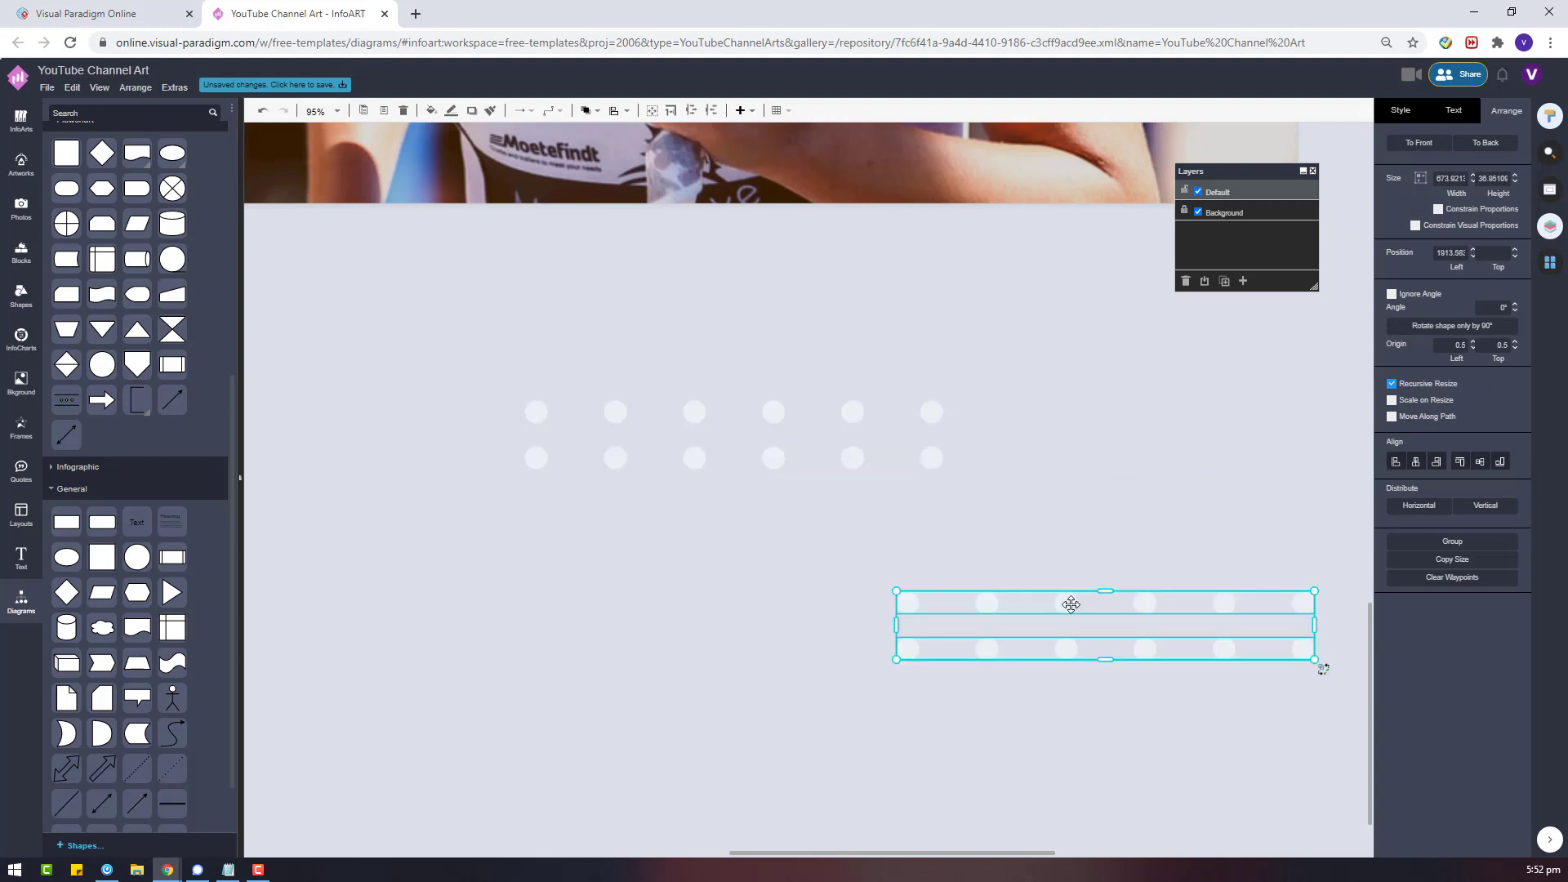
left_click_drag(1070, 604, 698, 498)
key("ctrl+a")
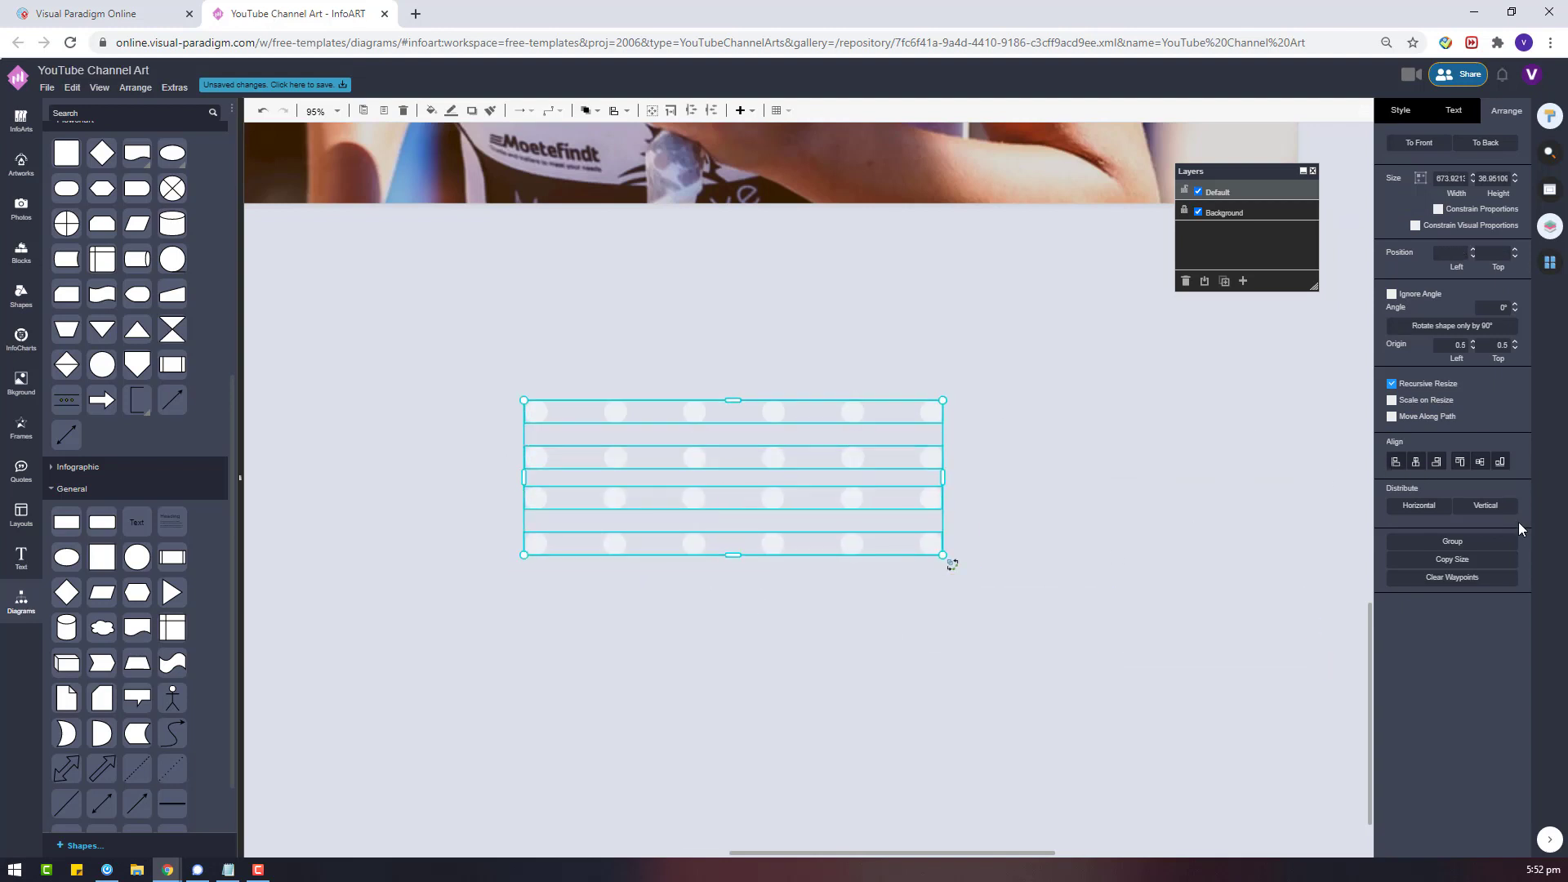
left_click(1498, 507)
key("ctrl+g")
Move the dot grid onto the channel art in the page's upper-right corner.
scroll(807, 360, "down", 4)
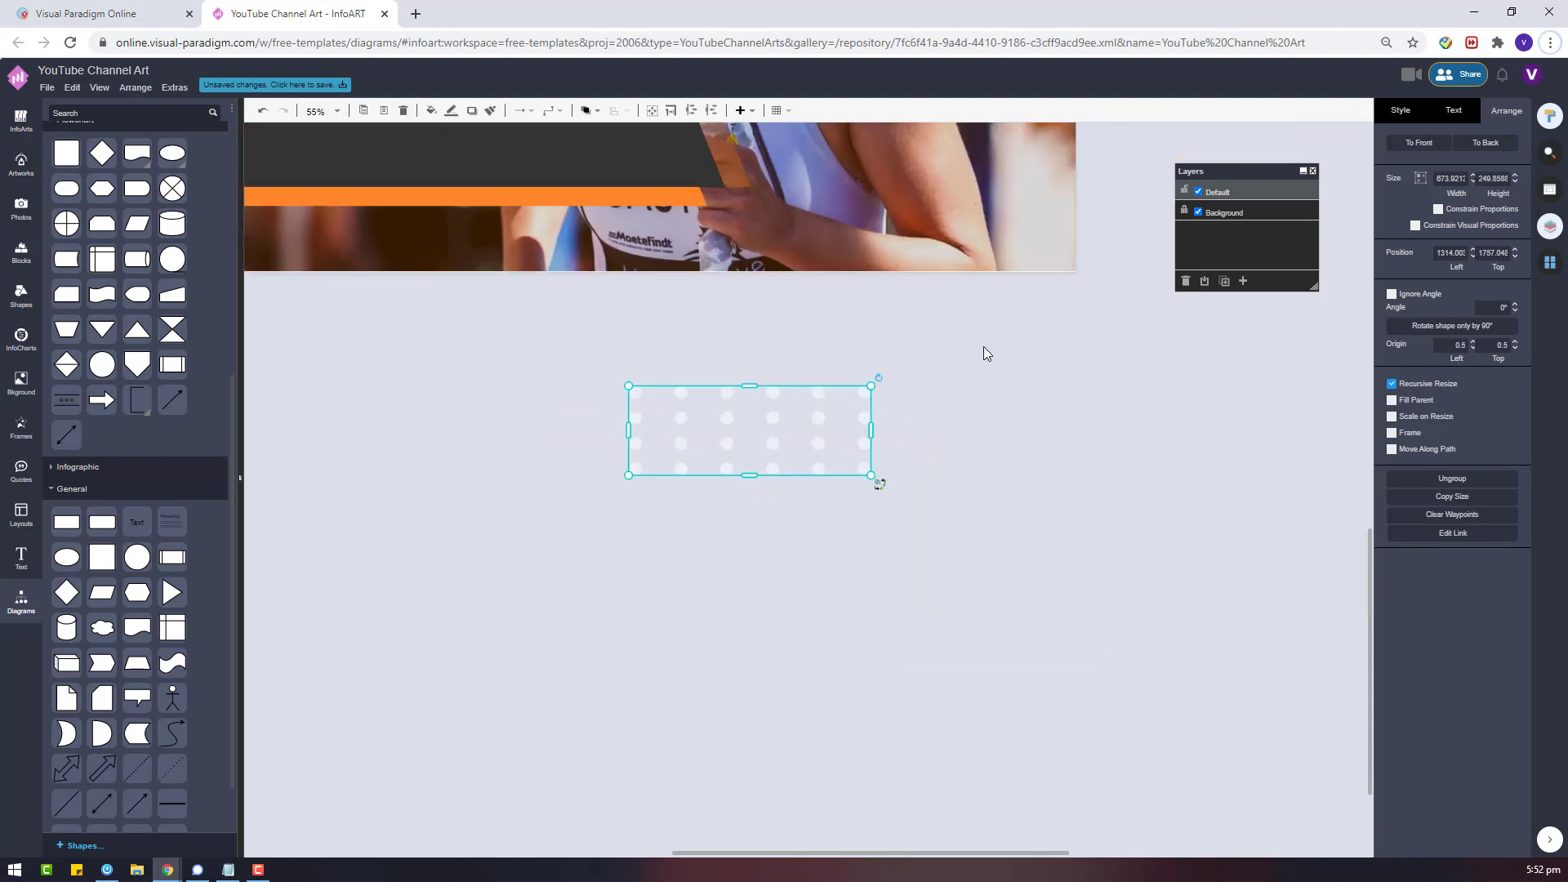
scroll(983, 346, "up", 2)
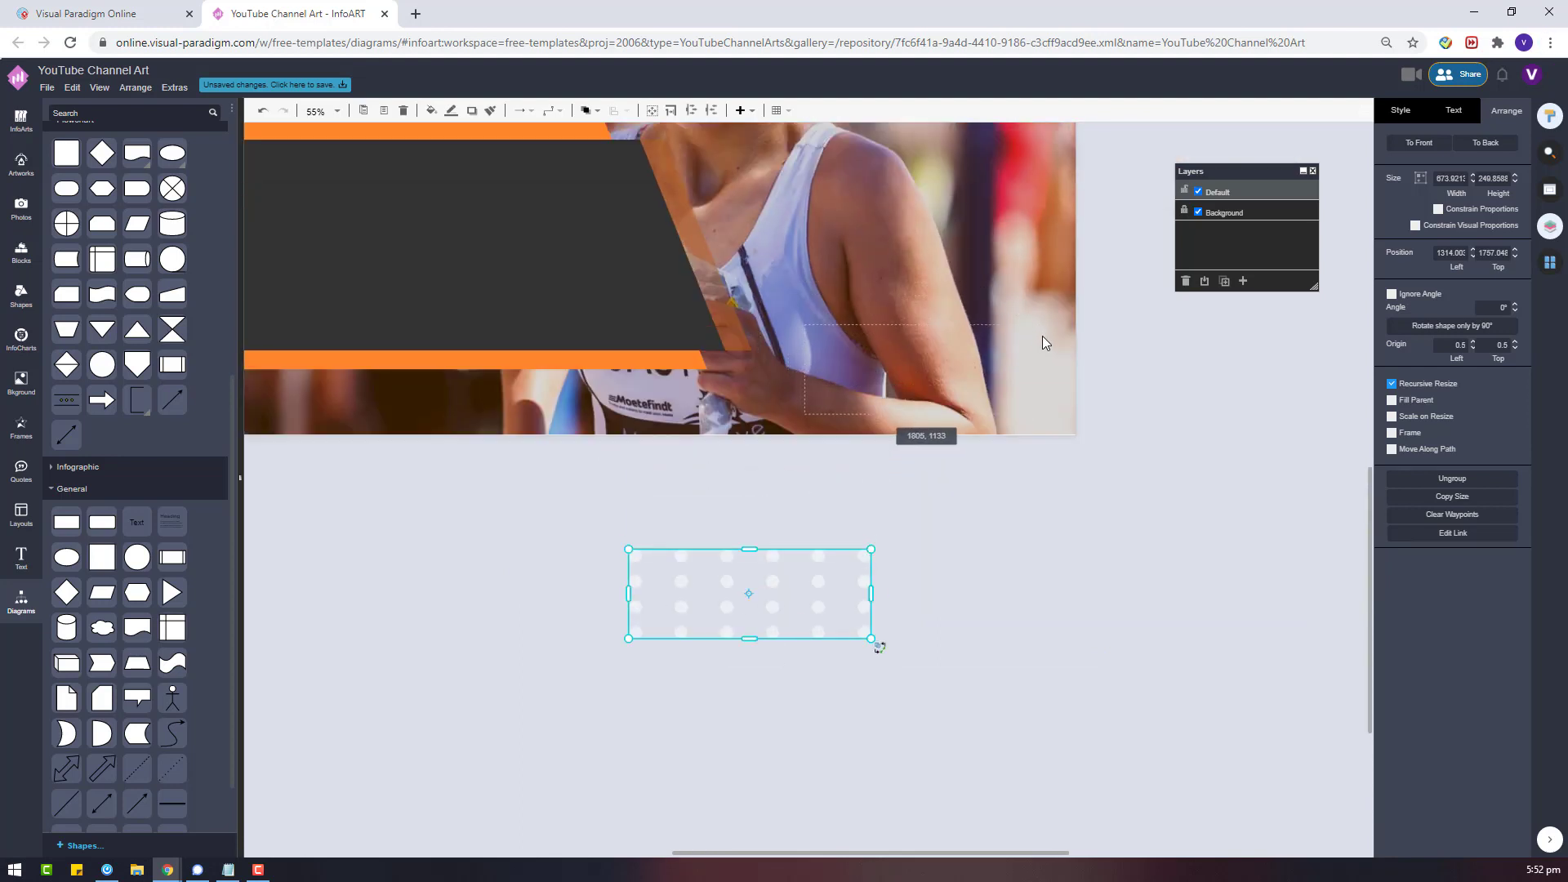
left_click_drag(1042, 335, 1045, 334)
left_click(1153, 470)
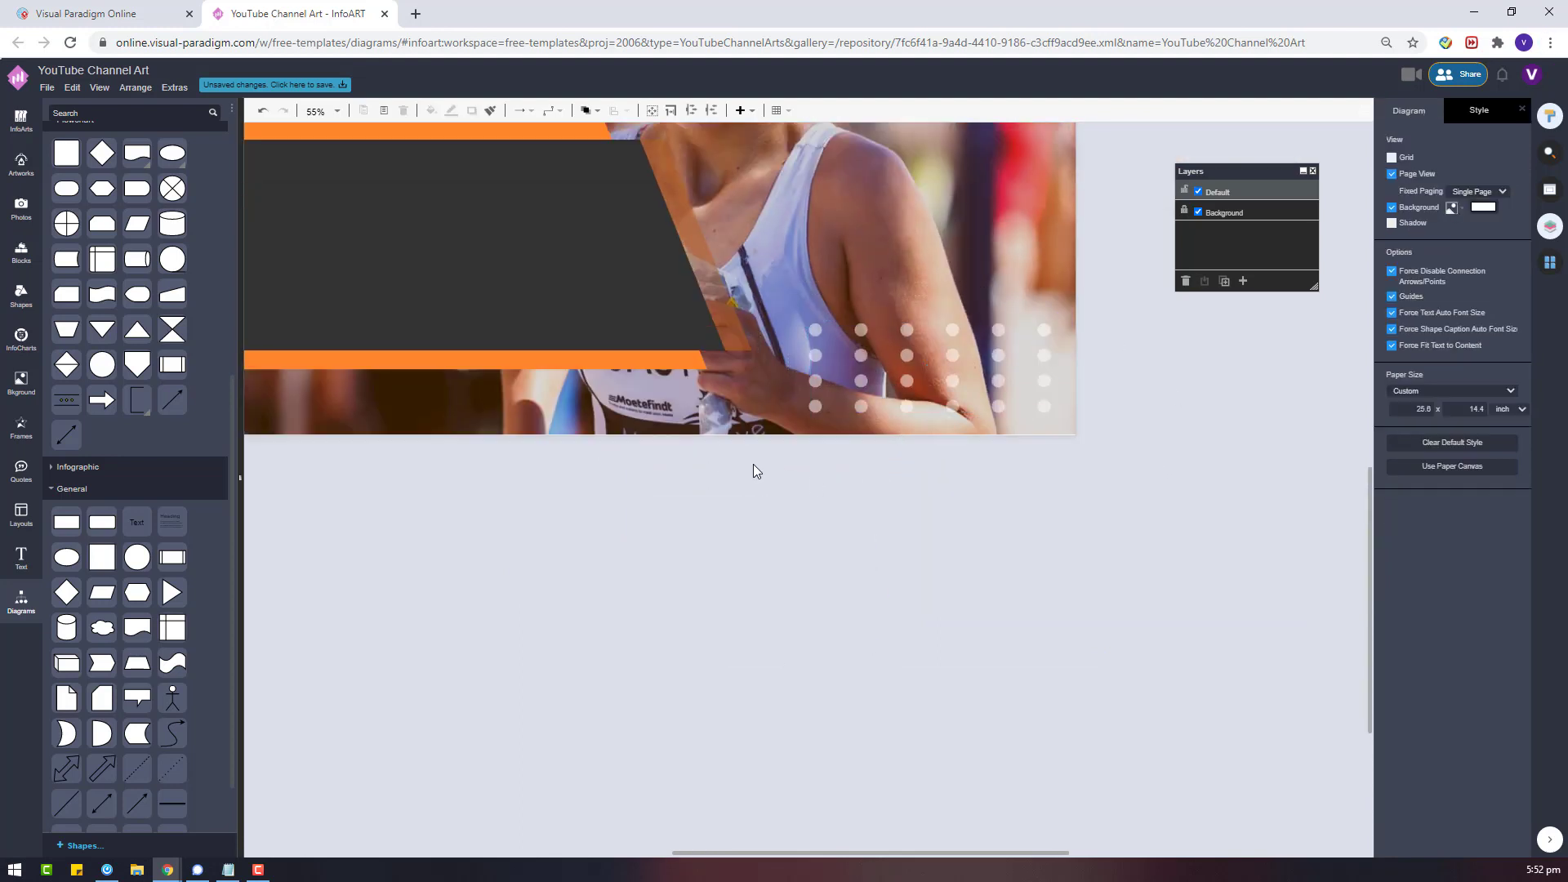
scroll(752, 464, "down", 3)
left_click_drag(948, 537, 944, 287)
Enlarge the dot grid to about 888 by 329 pt and shift it closer to the page's upper-right corner.
left_click(825, 332)
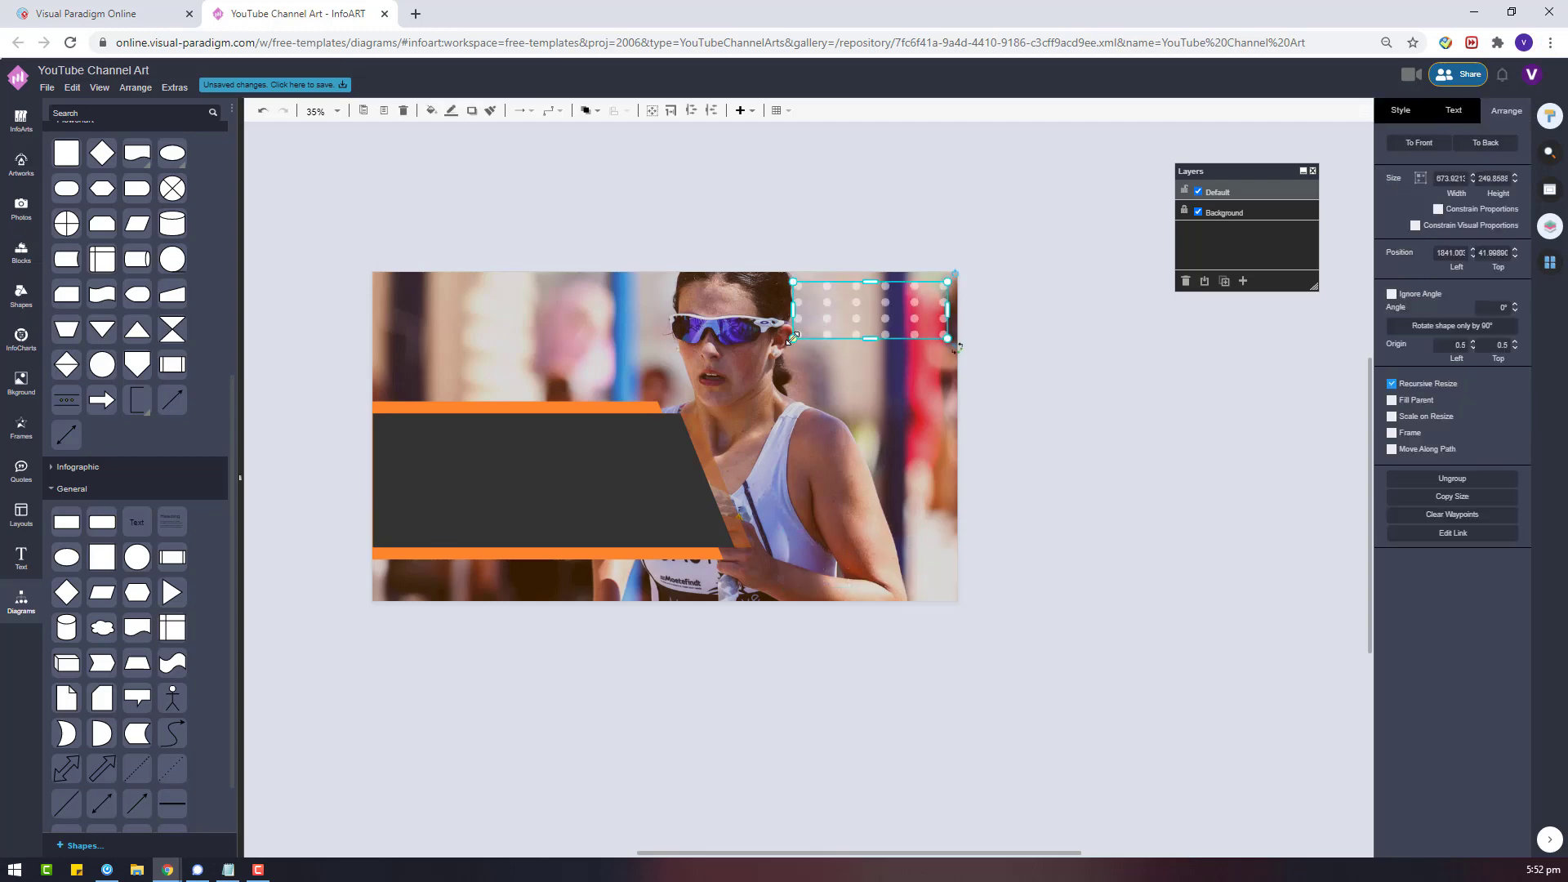
left_click_drag(793, 343, 743, 359)
left_click(1111, 427)
left_click(876, 328)
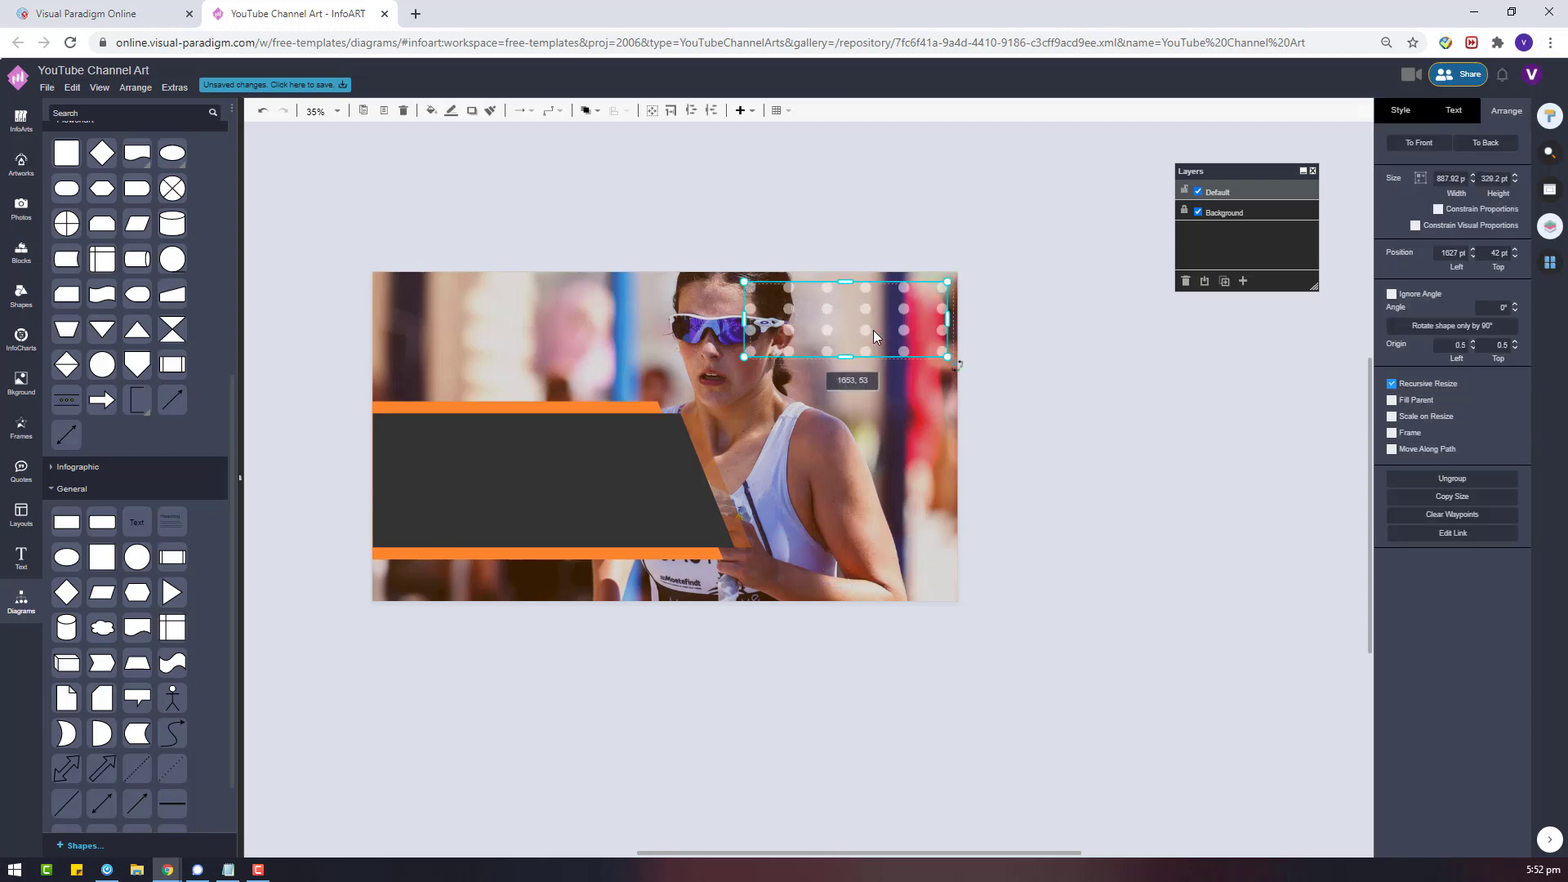
left_click(1048, 380)
left_click(825, 331)
left_click_drag(828, 332, 828, 325)
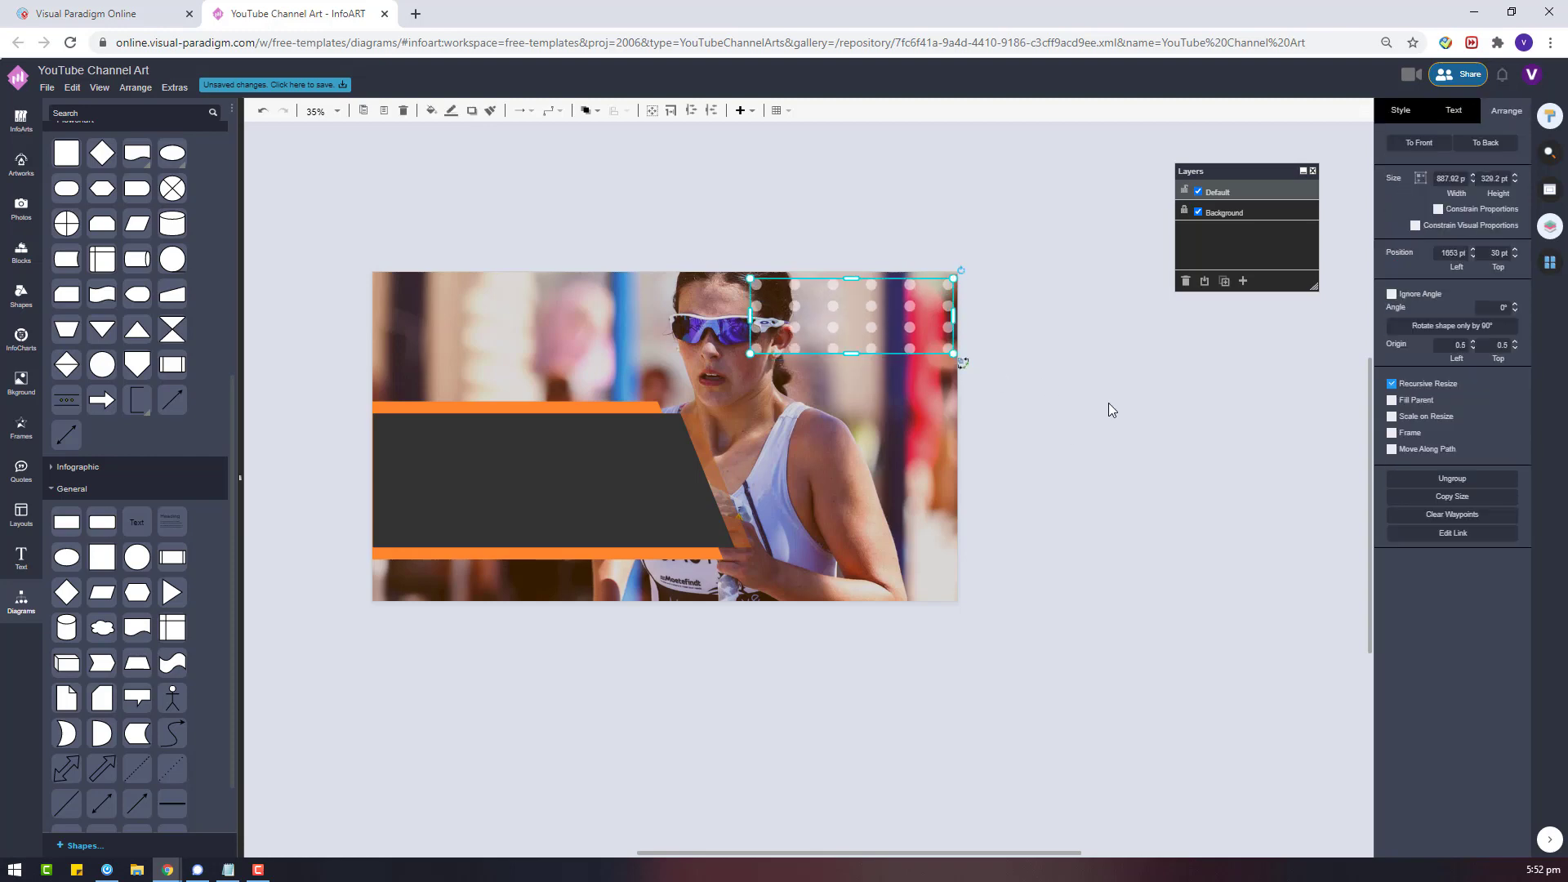
Rotate the dot grid to -90° and position it vertically near the page's right edge, slightly below the top.
left_click(1108, 404)
left_click(876, 307)
mouse_move(960, 270)
left_mouse_down()
mouse_move(824, 250)
mouse_move(891, 211)
mouse_move(939, 291)
left_mouse_up()
left_click(1039, 307)
left_click(896, 408)
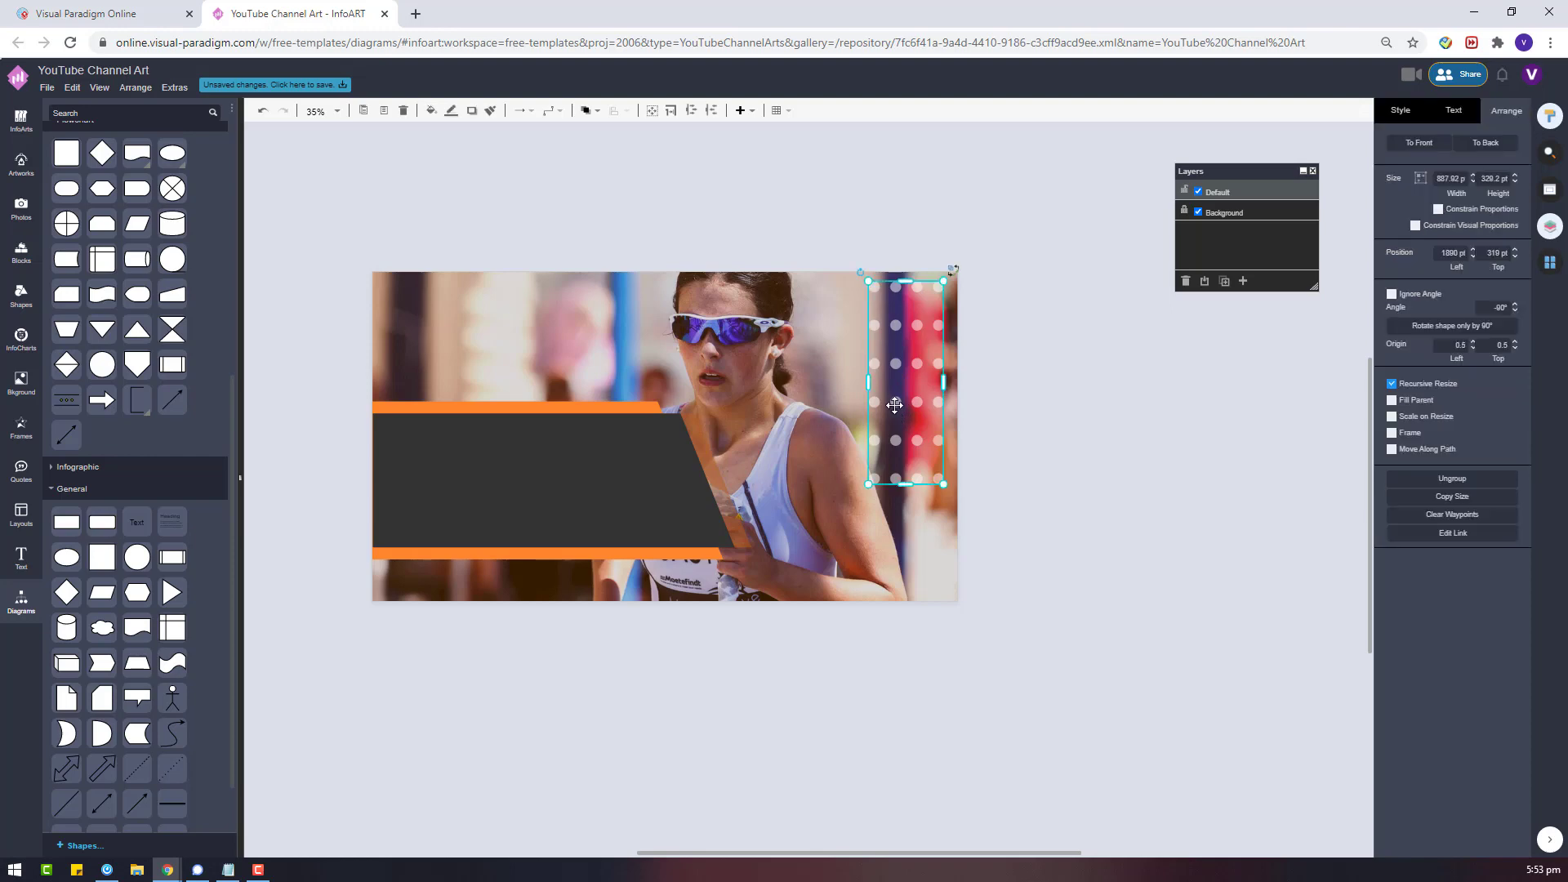
key("Down")
key("Down")
key("Down")
key("Down")
left_click(983, 381)
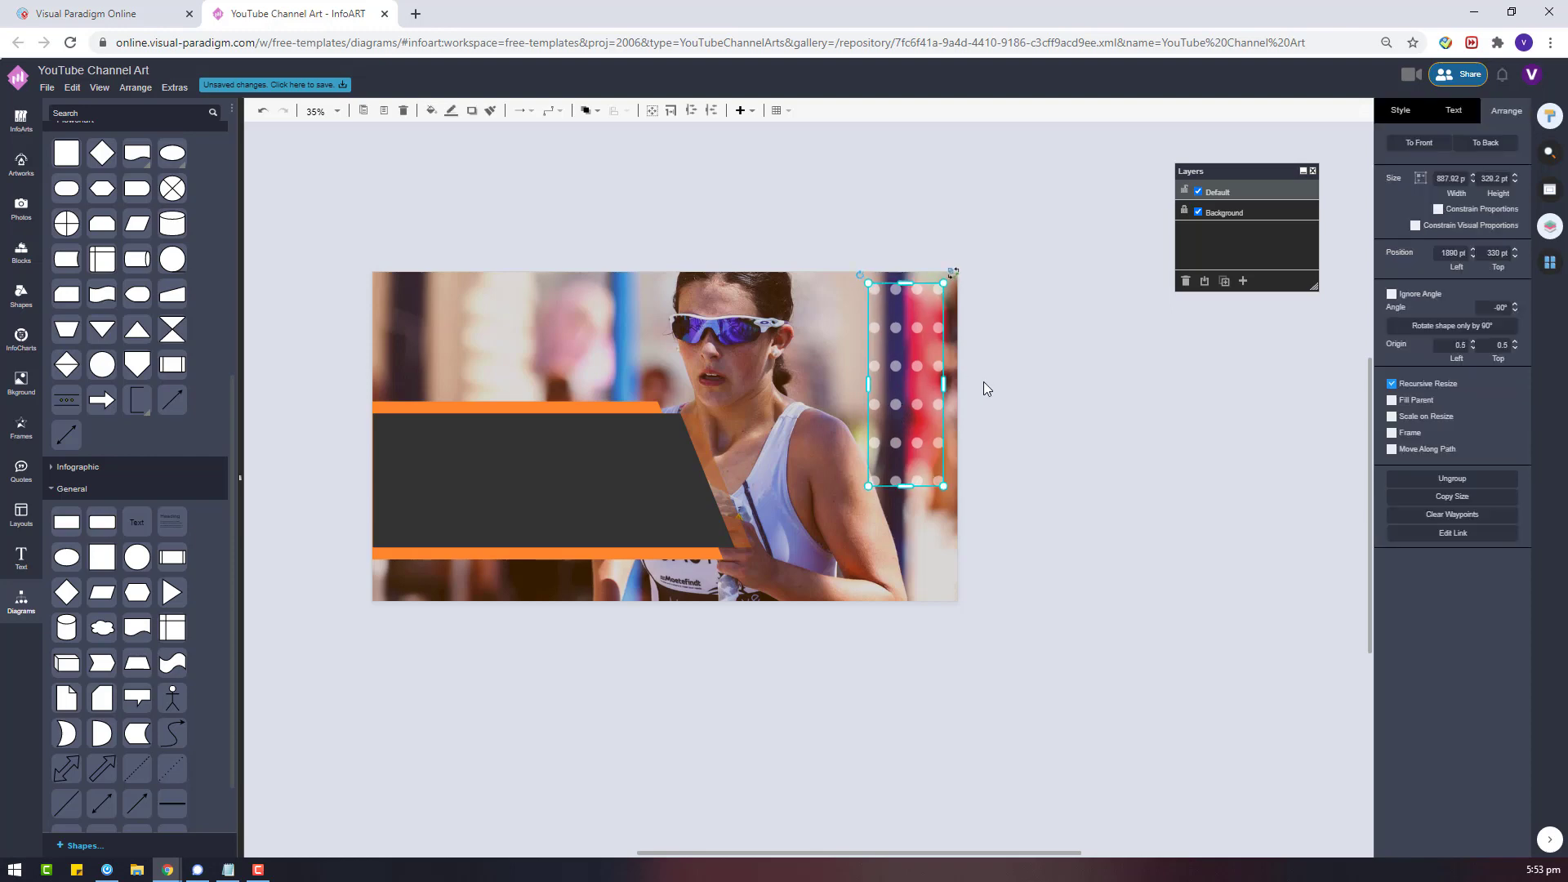
Add a text box below the page and enlarge it so its placeholder text becomes large.
double_click(670, 690)
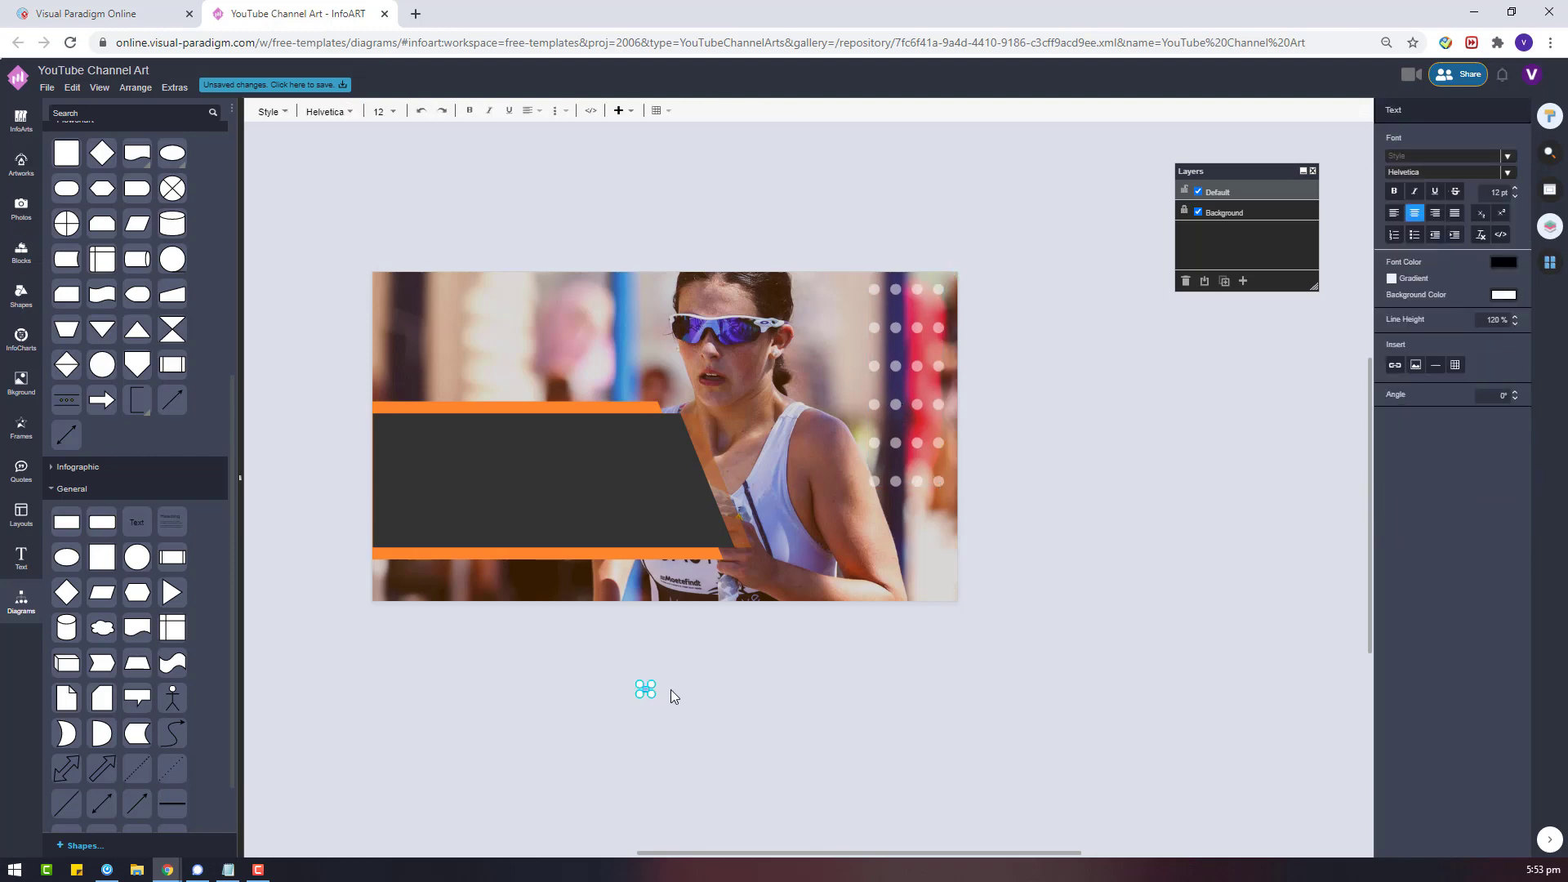
left_click_drag(652, 687, 729, 669)
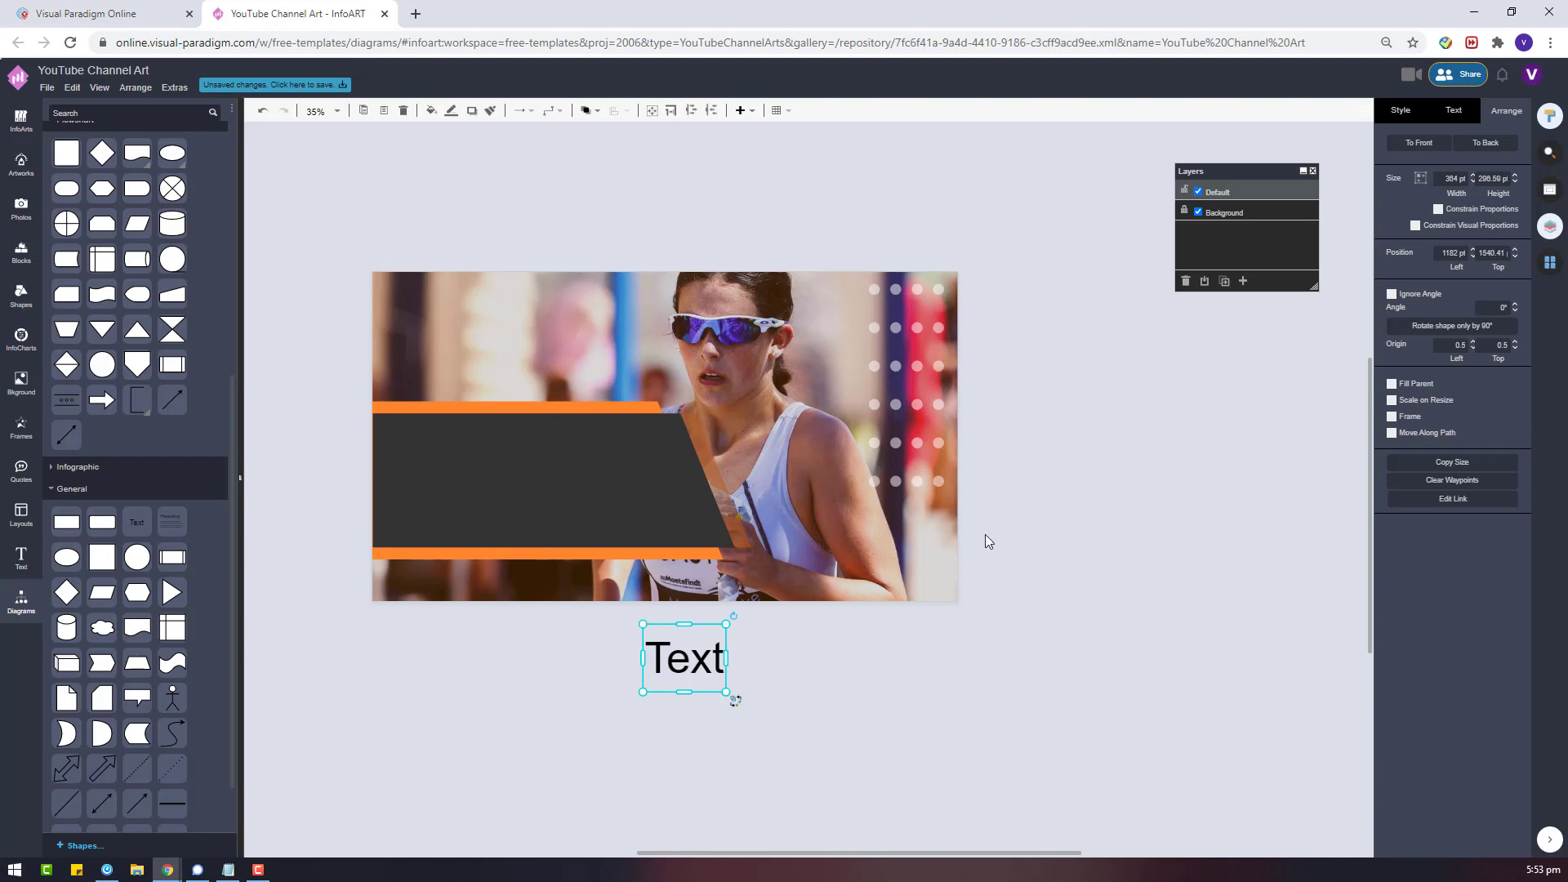
Style the small rectangle beside the page with 100% opacity, orange fill FF872B and no outline.
left_click(1056, 498)
left_click(1401, 111)
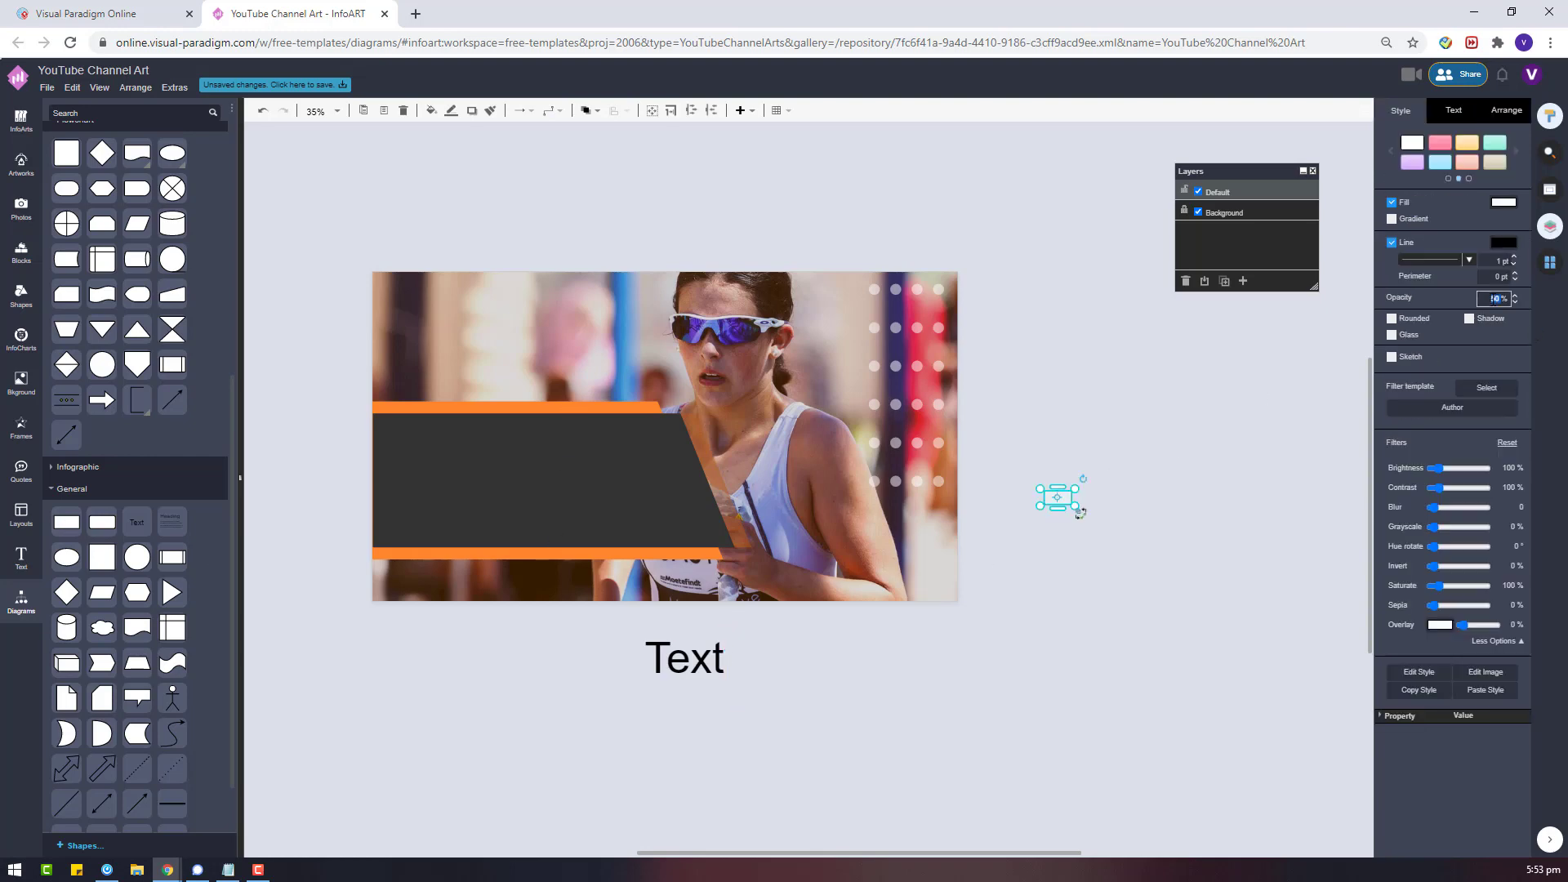
type("100")
key("Return")
left_click(1497, 205)
left_click(1434, 331)
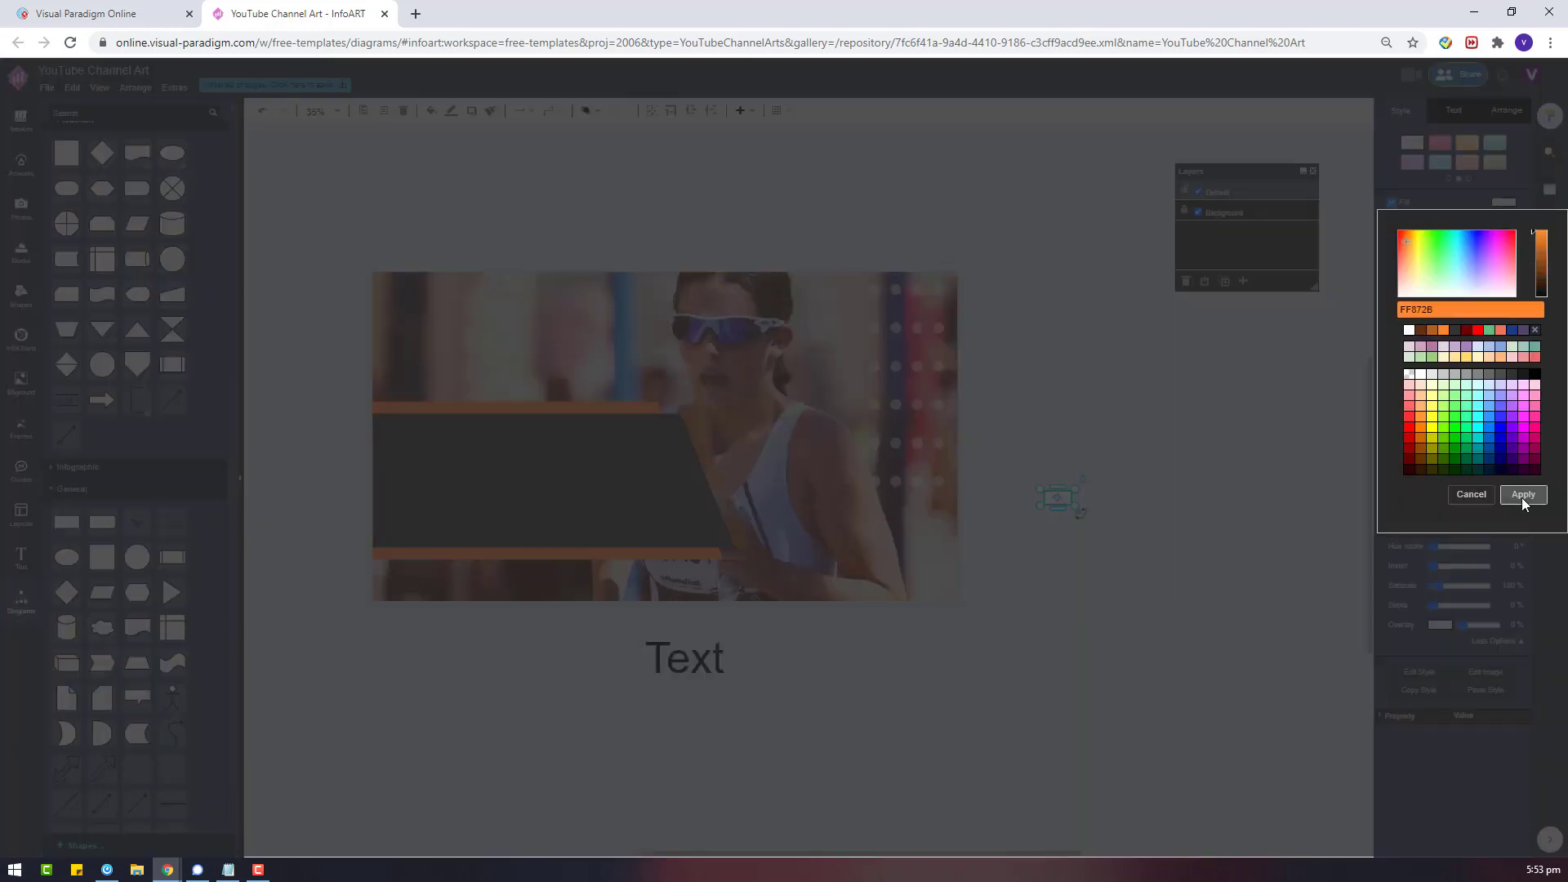
left_click(1522, 498)
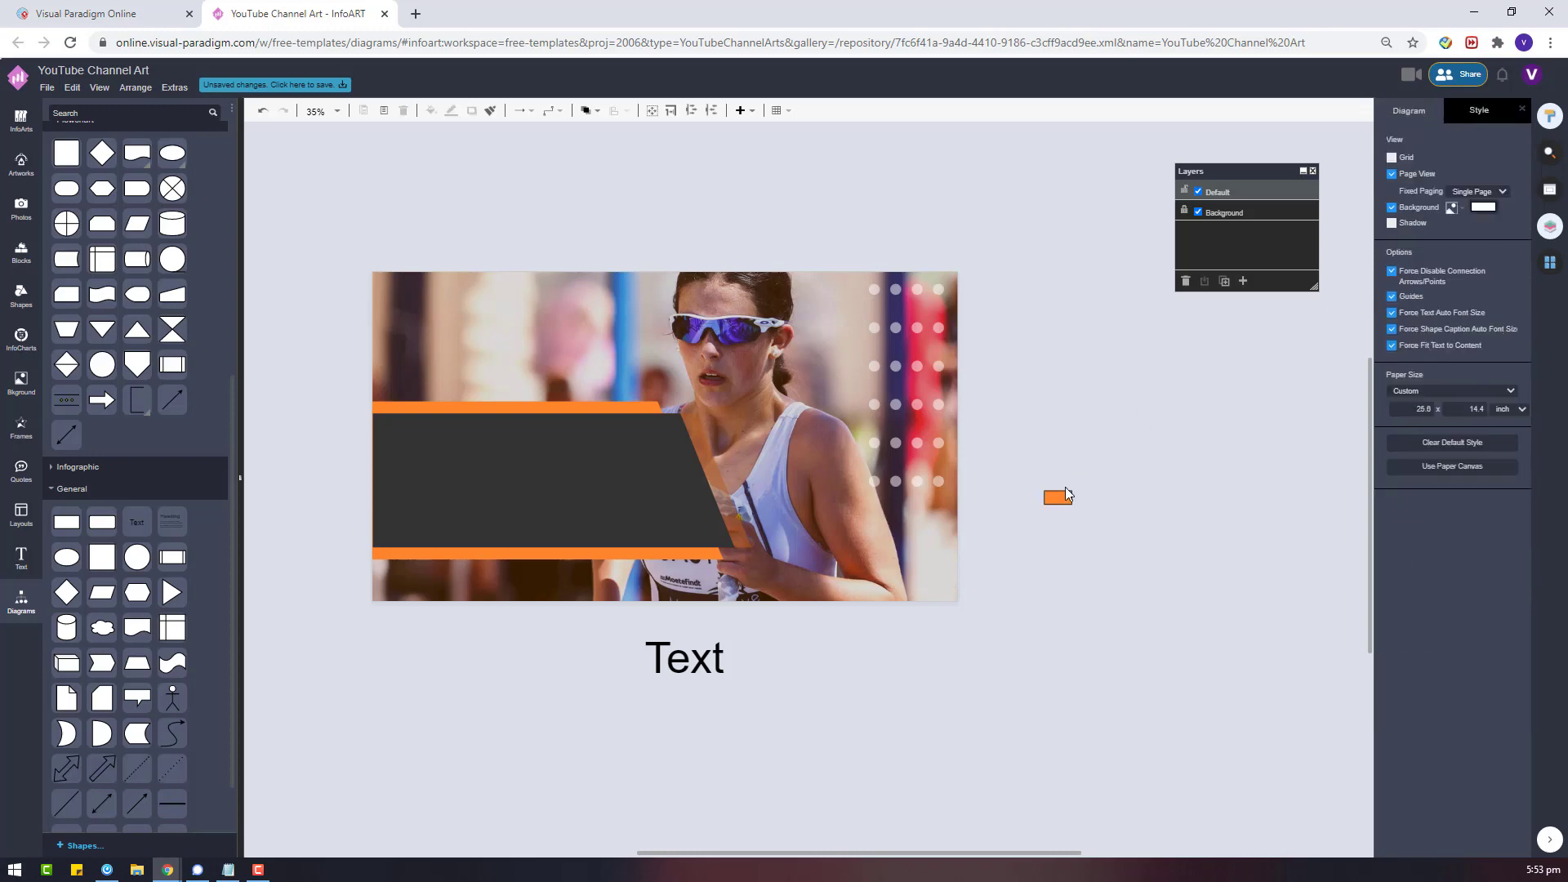
left_click(1393, 244)
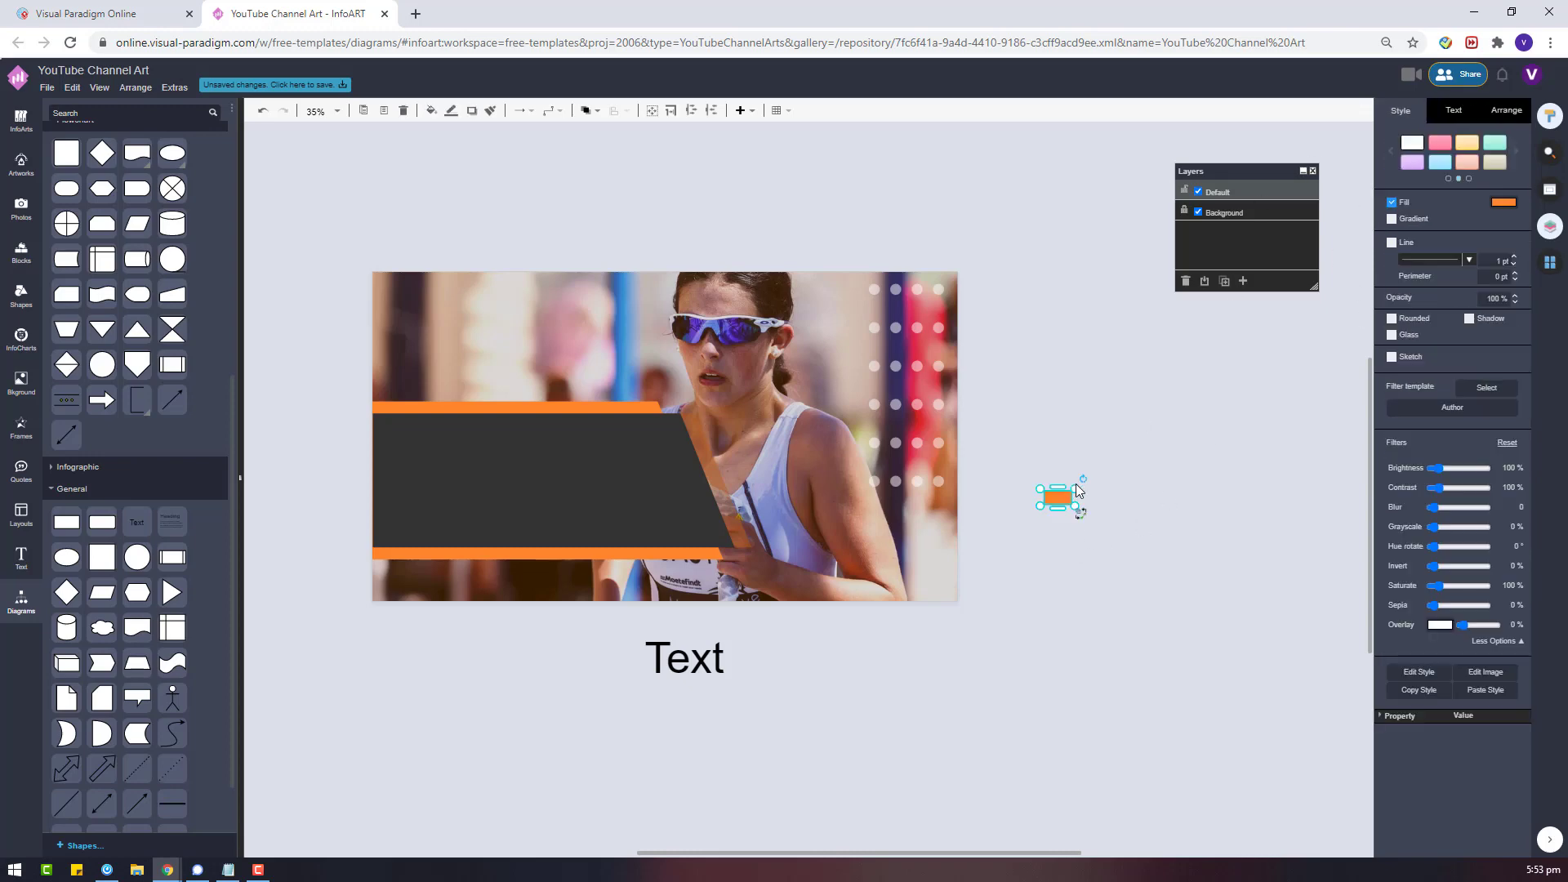
Reshape the orange rectangle into a long thin bar and place it over the photo, just above the banner's left part.
left_click_drag(1075, 488, 514, 376)
left_click(1159, 494)
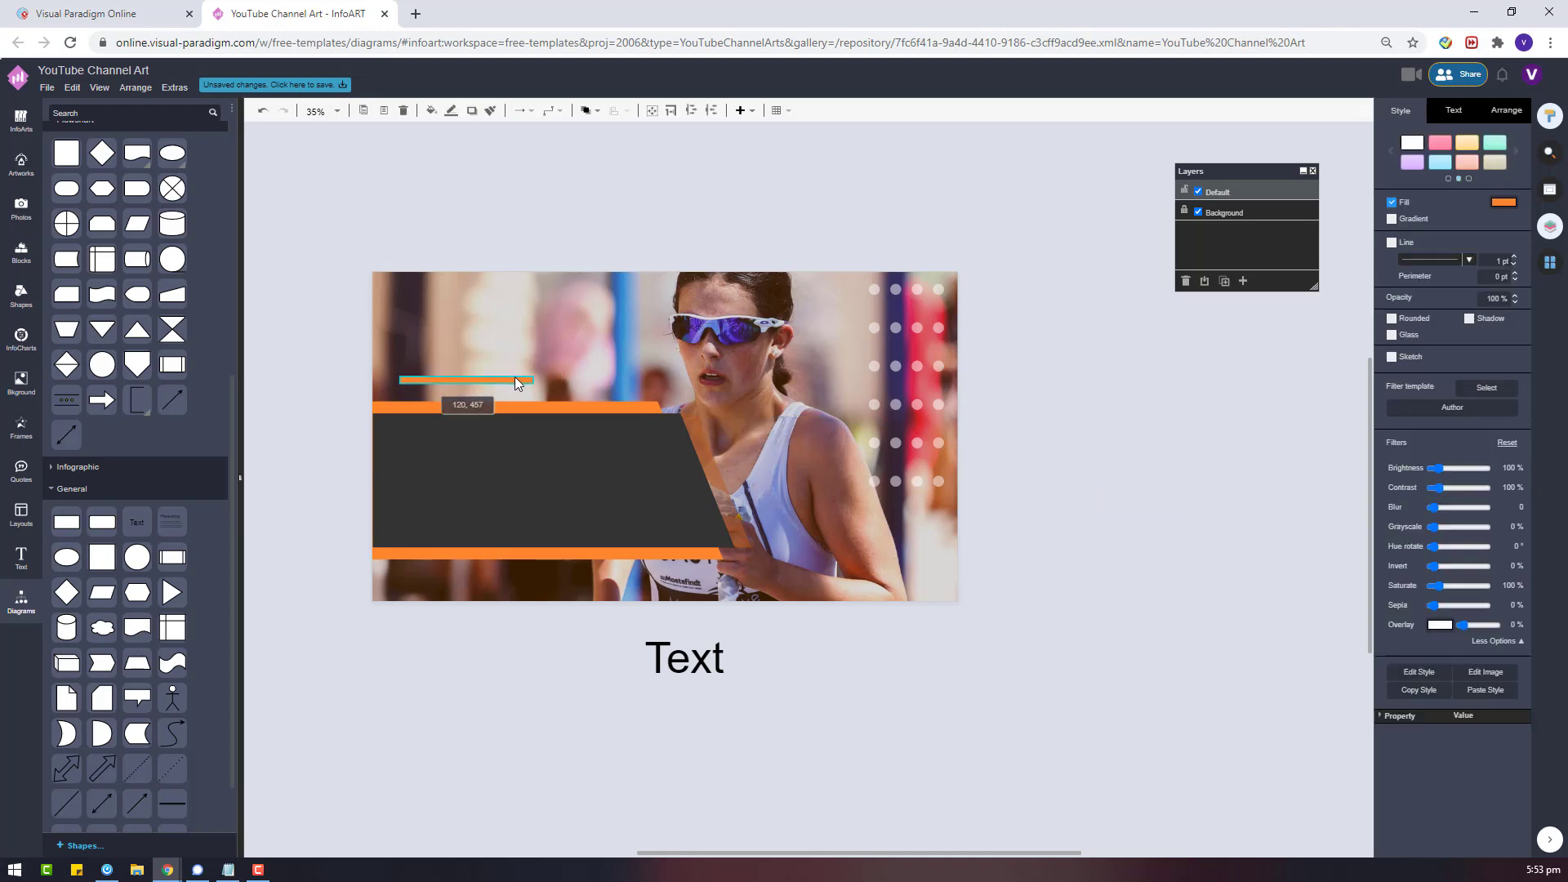
left_click(874, 652)
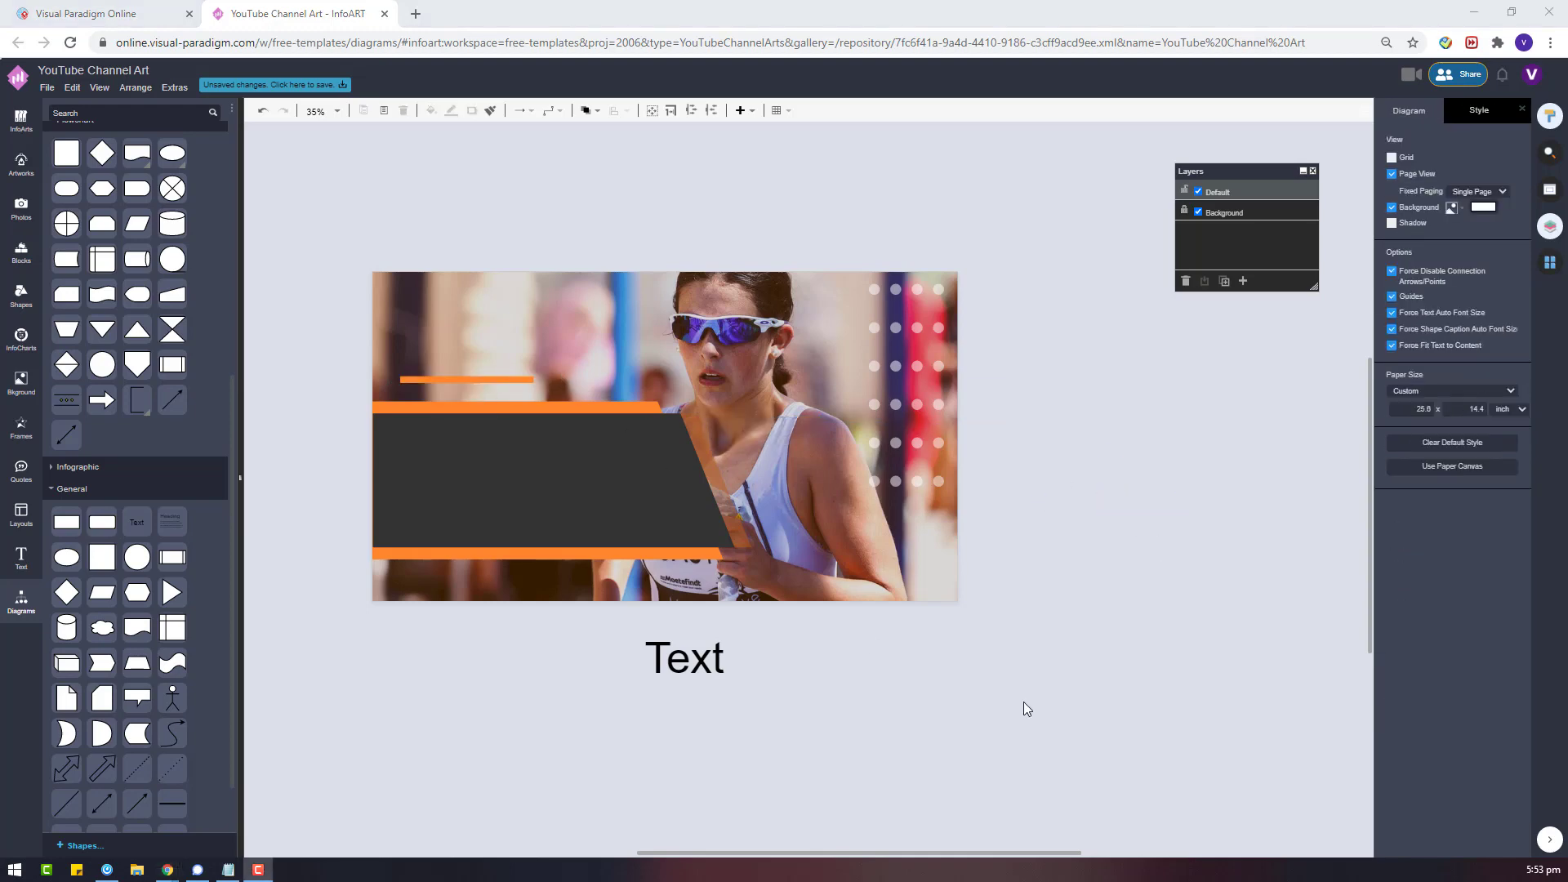
Duplicate the thin orange bar, place the copy below the page and set its width to 200 pt.
left_click(709, 654)
left_click(474, 381)
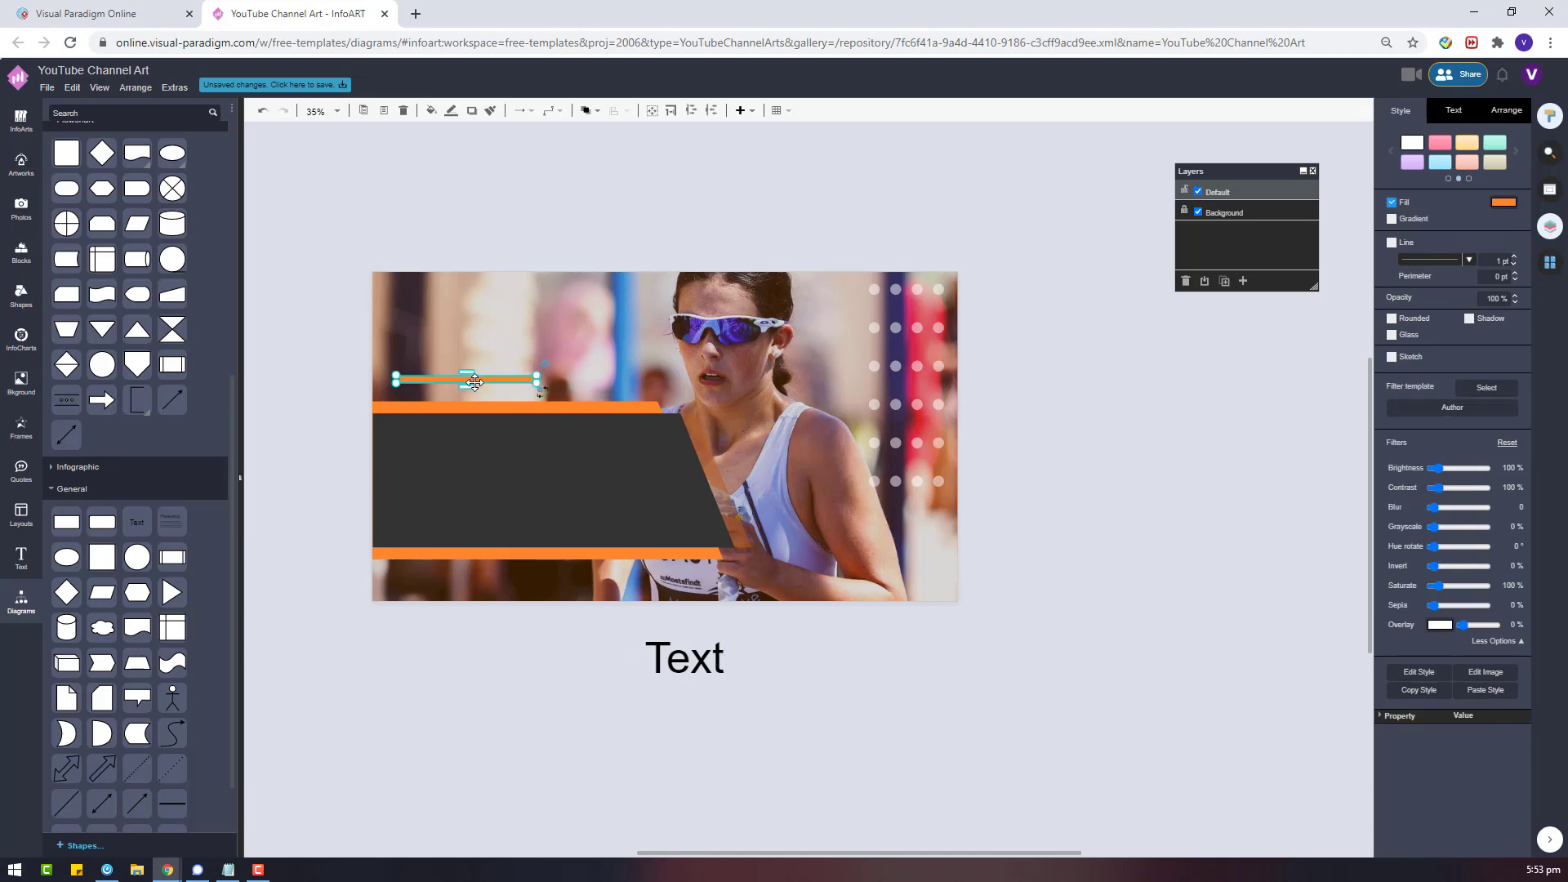
left_click(771, 590)
left_click_drag(771, 579, 929, 644)
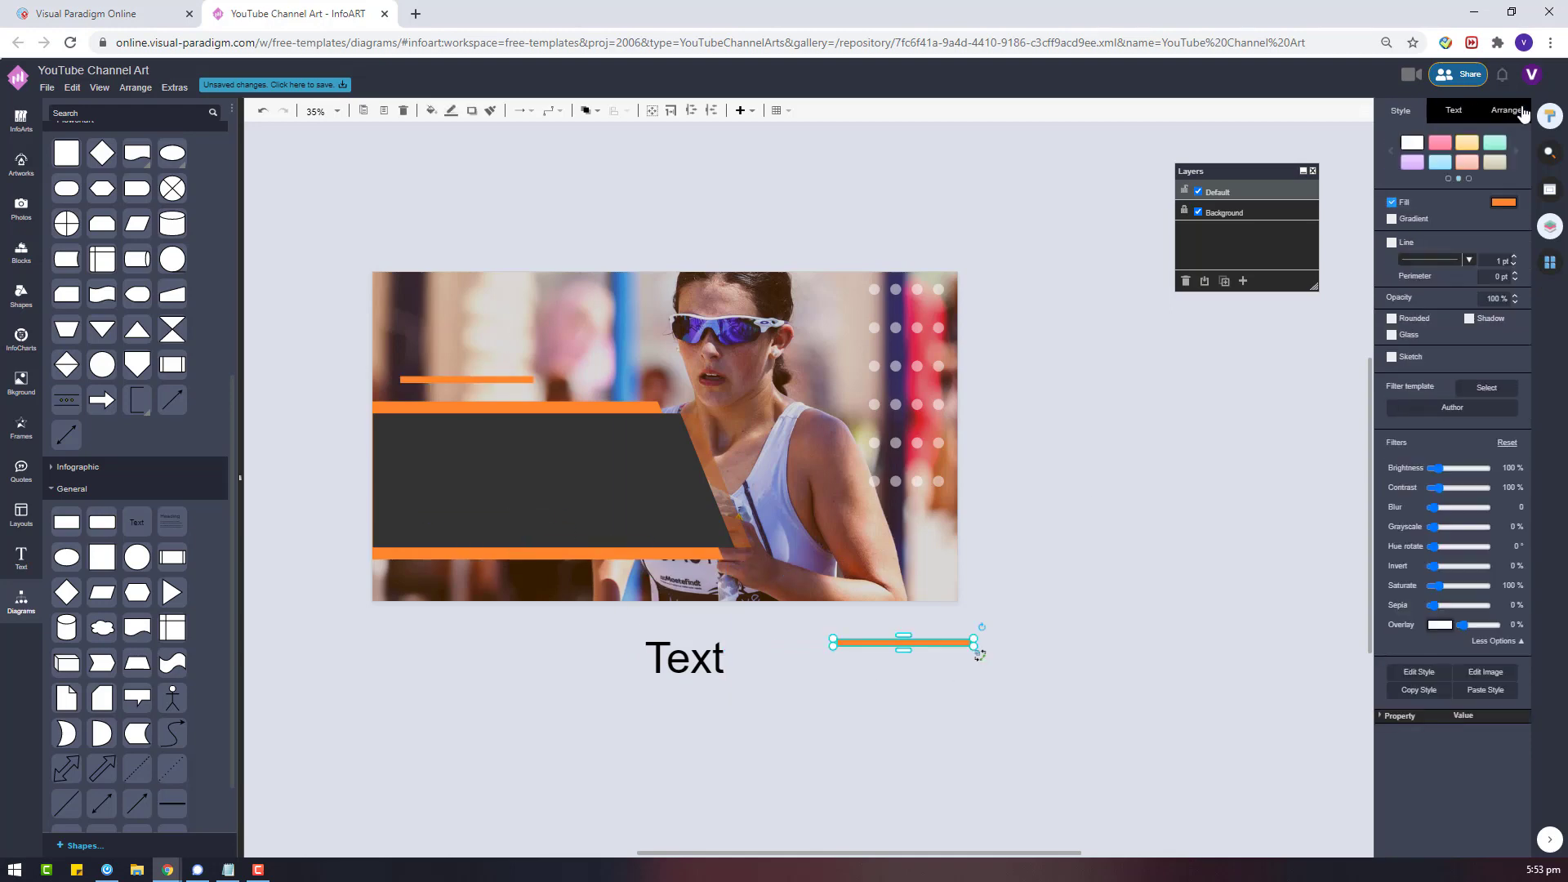
type("200")
key("Return")
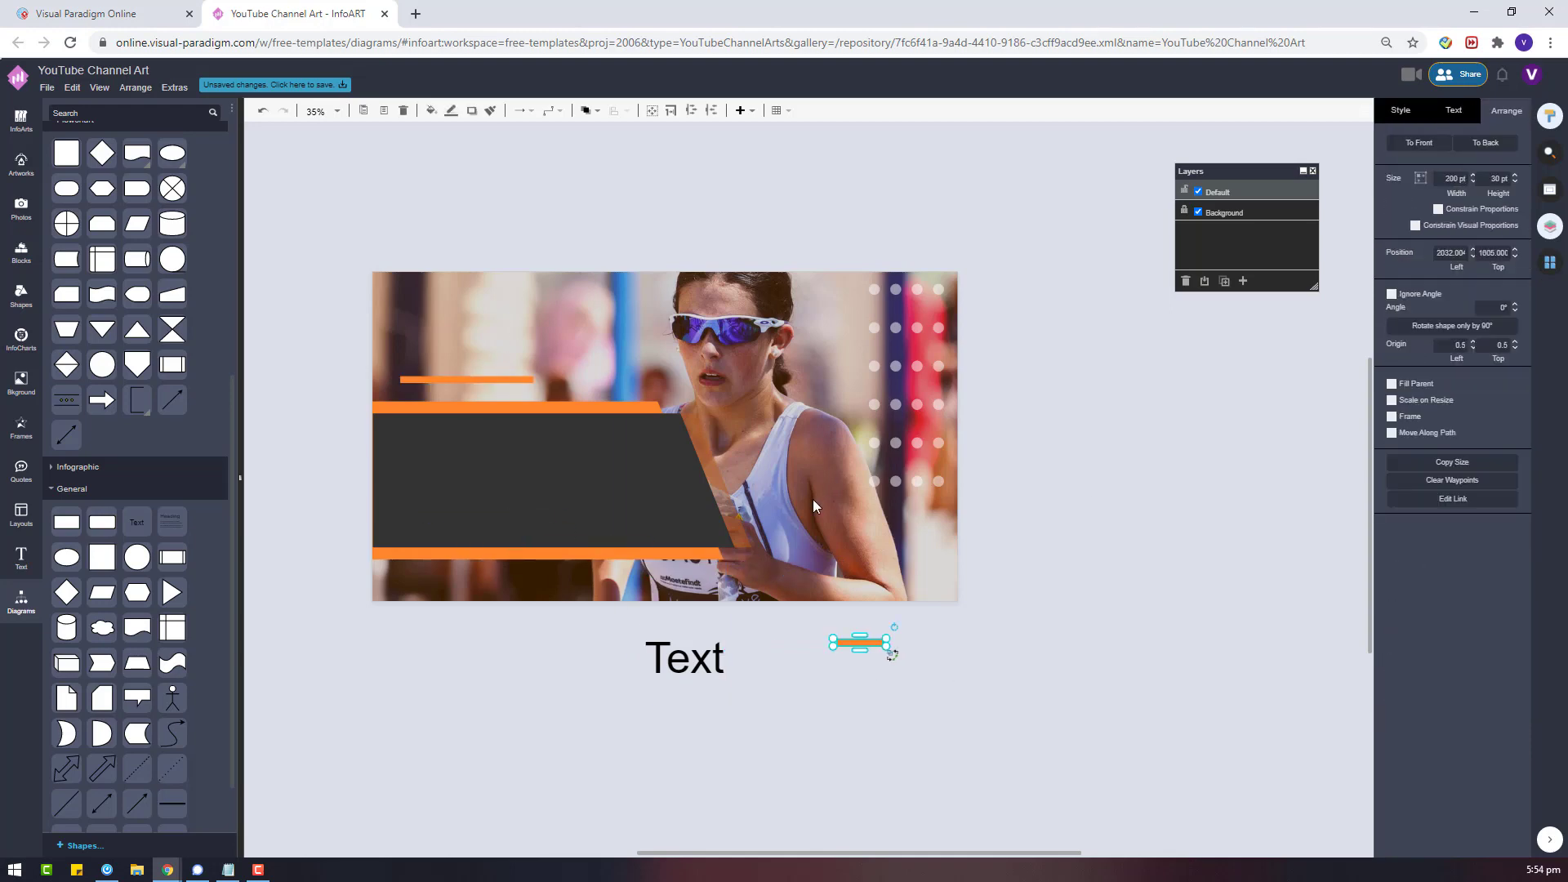
Set the placeholder text's font to Bebas Neue and its font colour to white.
left_click(707, 663)
left_click(1454, 110)
left_click(1444, 155)
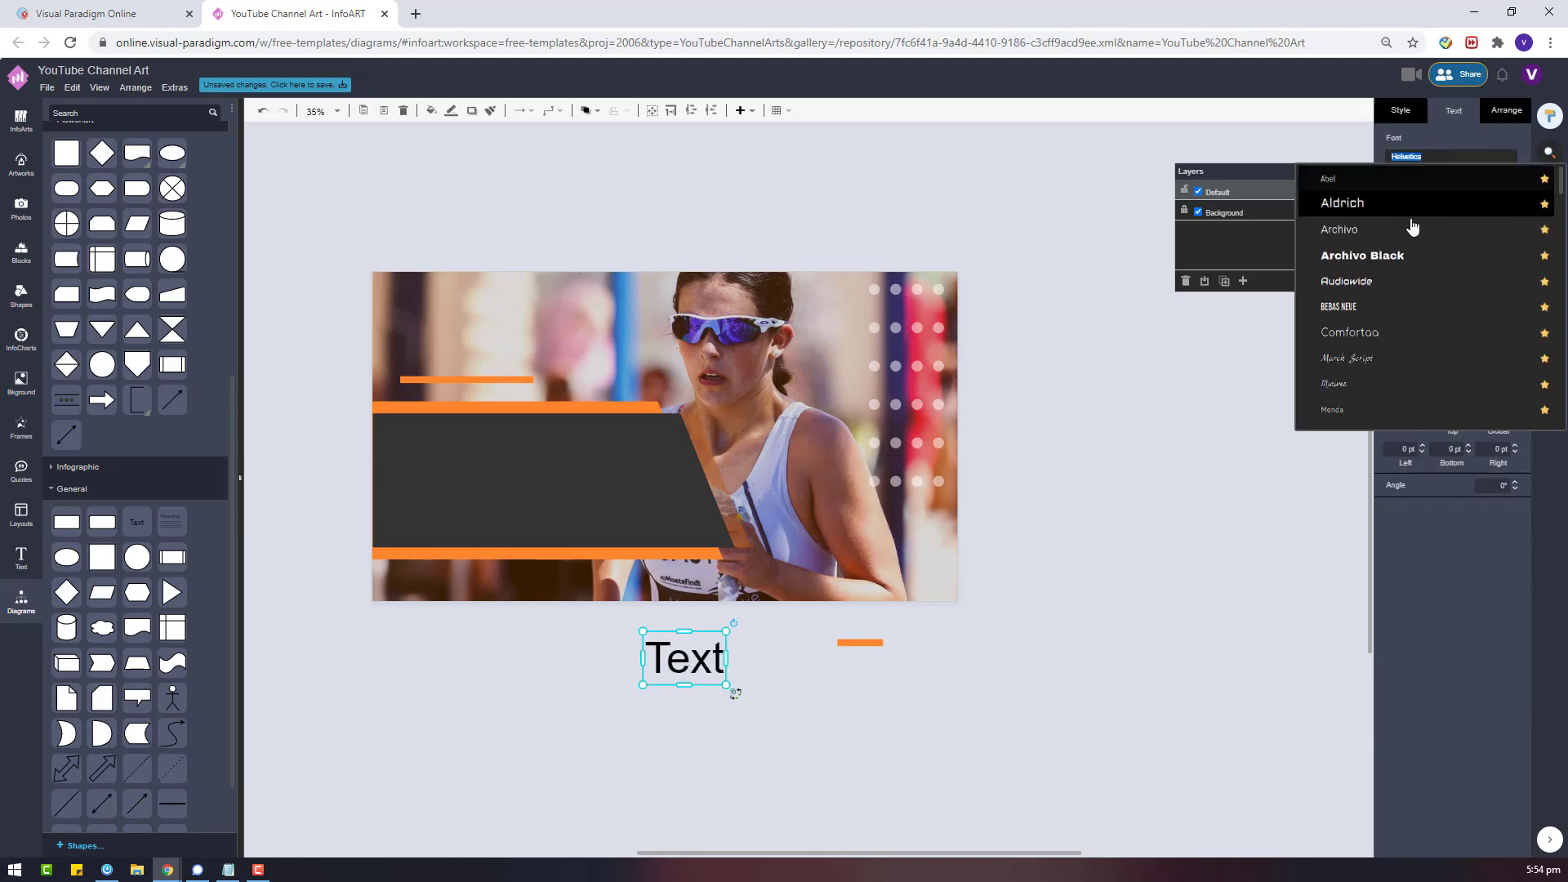
left_click(1414, 307)
left_click(1499, 260)
left_click(1420, 387)
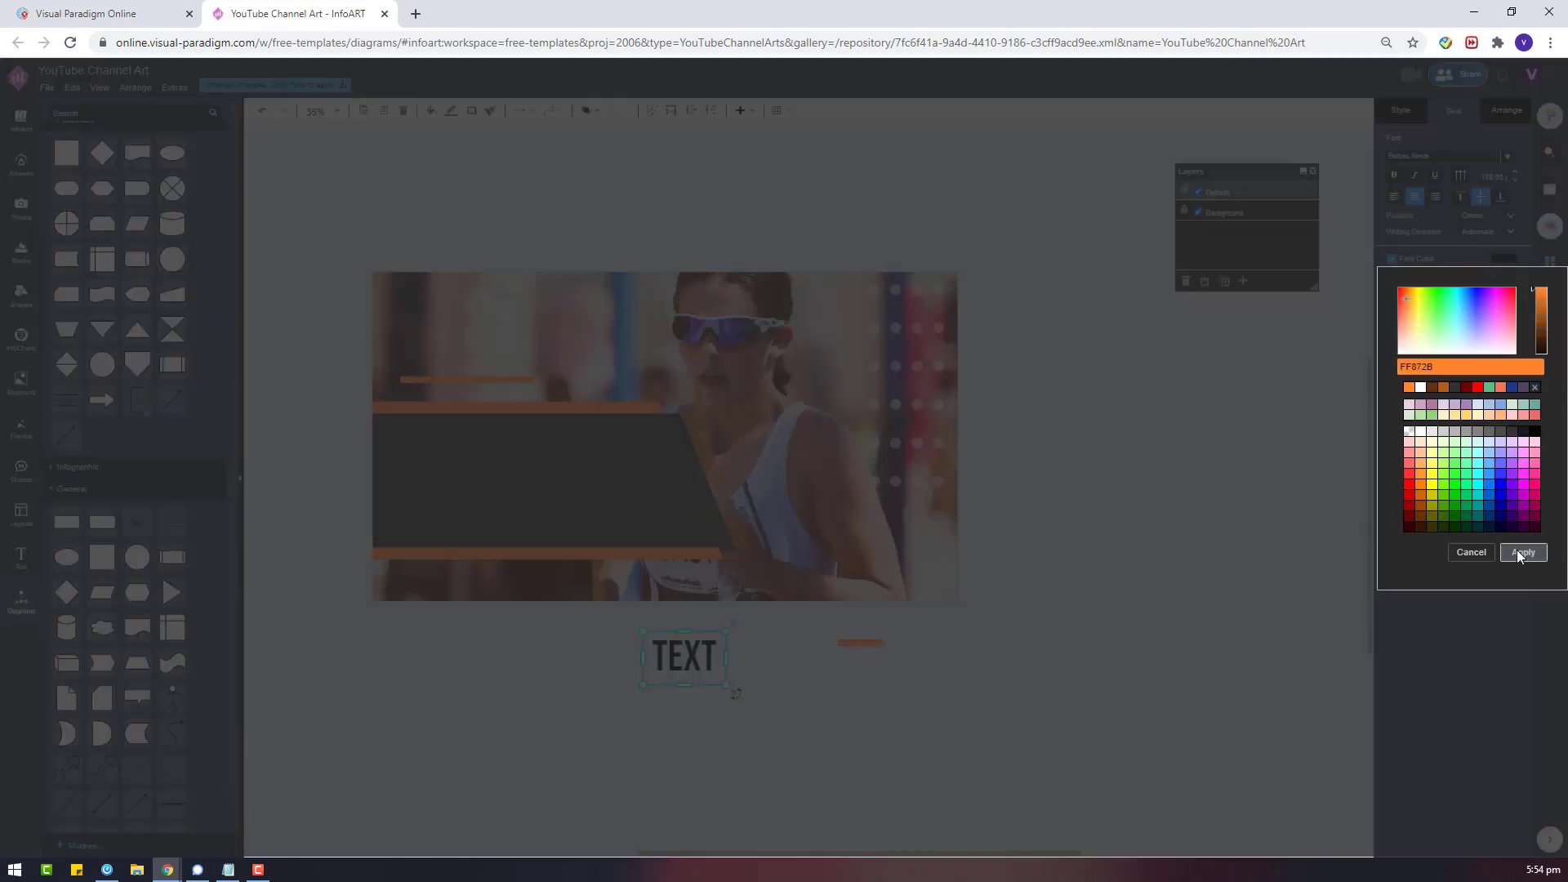
left_click(1523, 552)
Widen the text box and replace its placeholder with "TOPS 10 TIPS FOR RUNNING".
left_click_drag(681, 663, 857, 709)
double_click(668, 683)
key("BackSpace")
type("TOPS")
double_click(686, 684)
key("Right")
type("10")
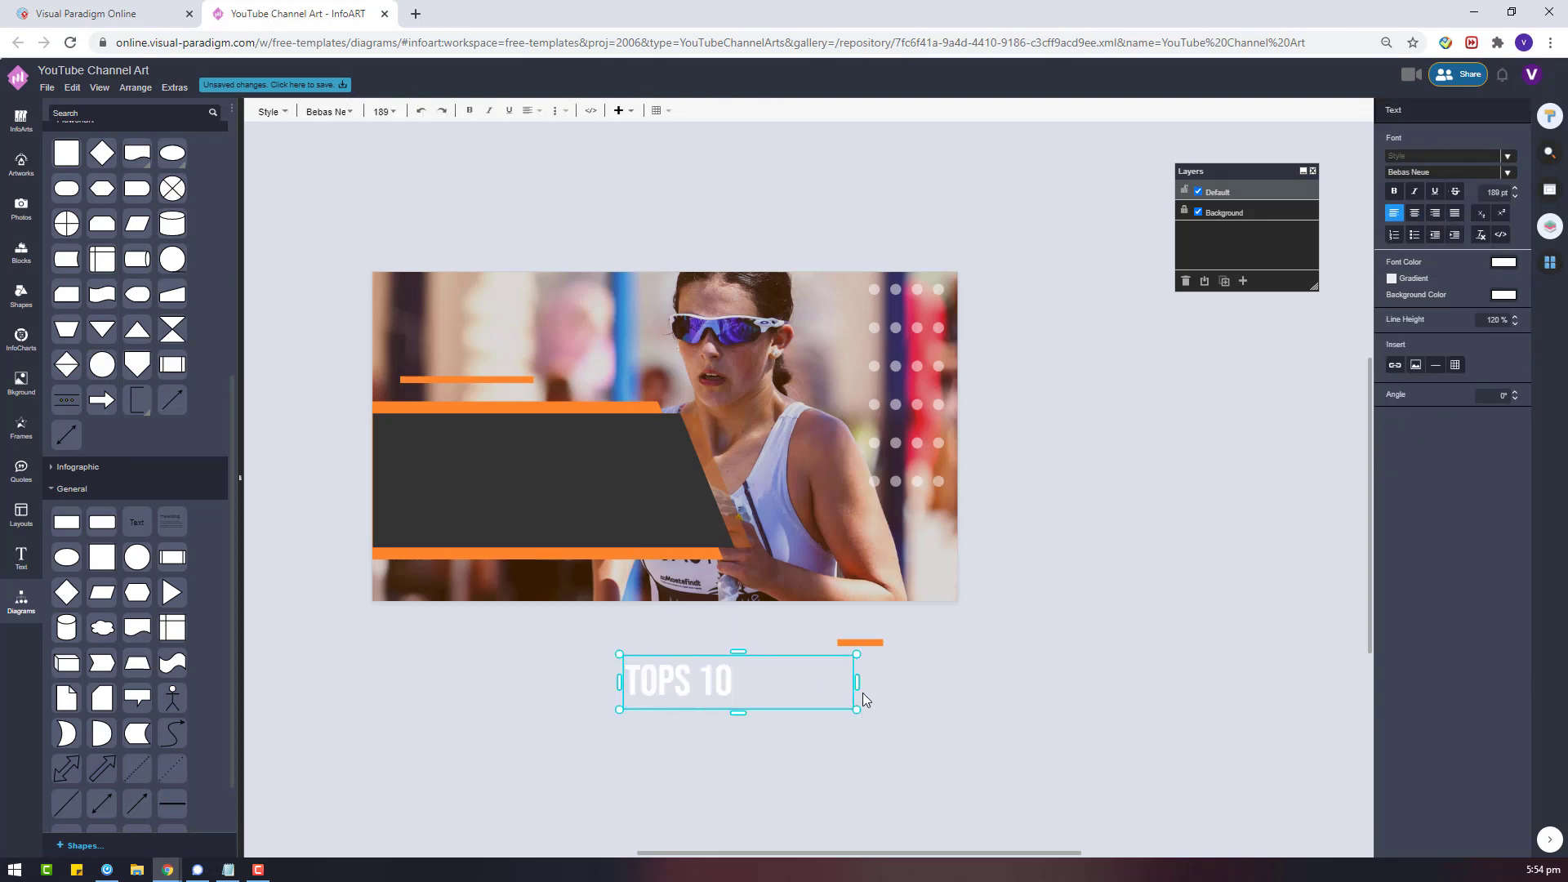
type(" TIP")
type("OR RUNNING FA")
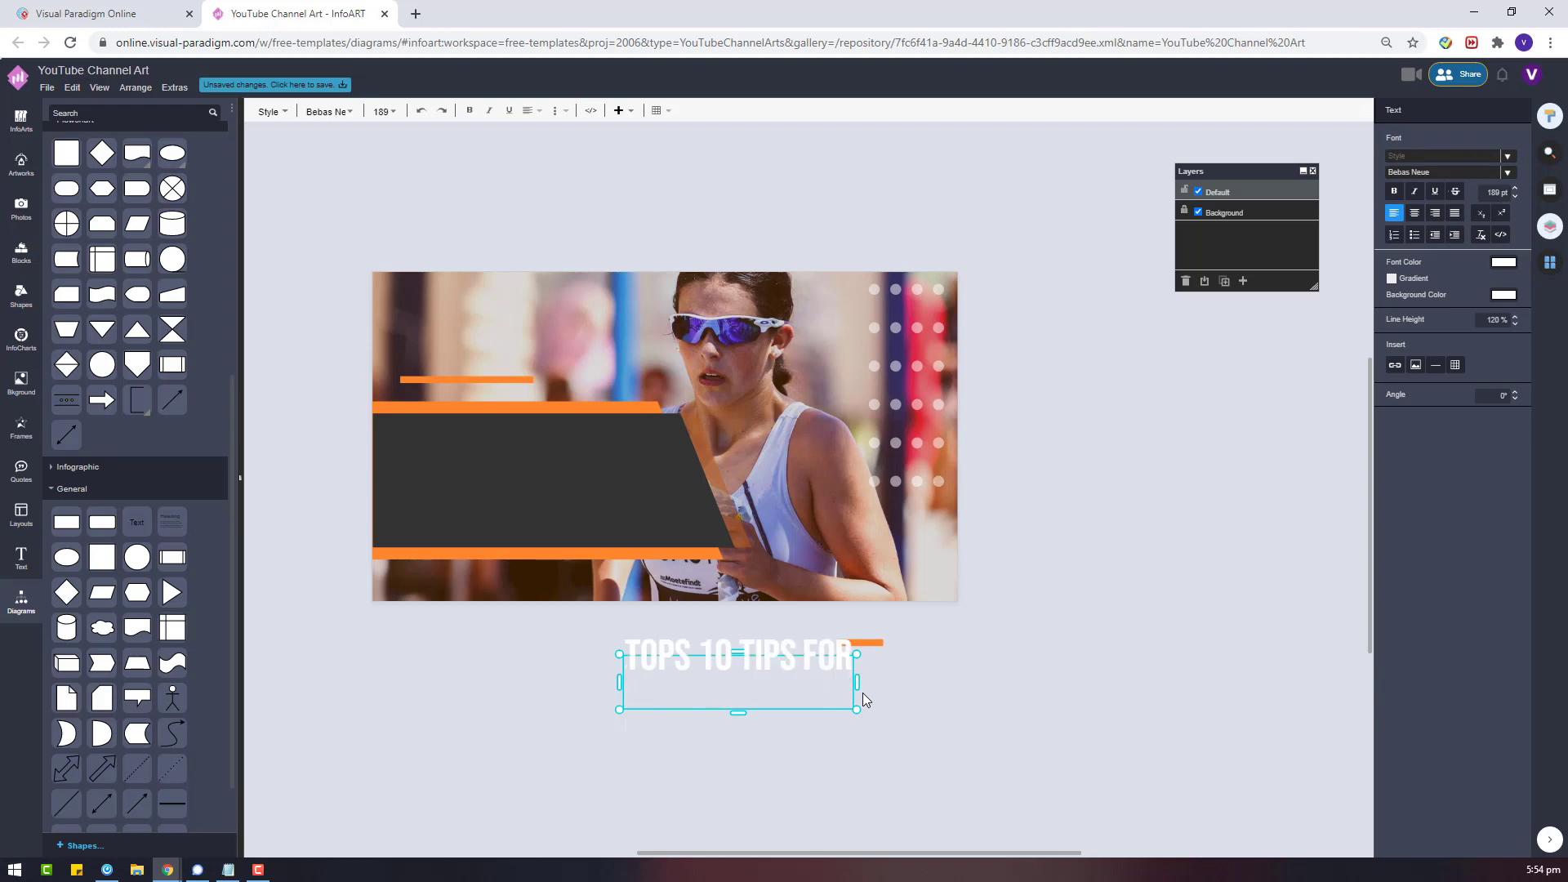
Change the title's ending to "BEGINNERS" instead of "RUNNING" and place the title on the dark grey banner.
key("BackSpace")
key("BackSpace")
key("BackSpace")
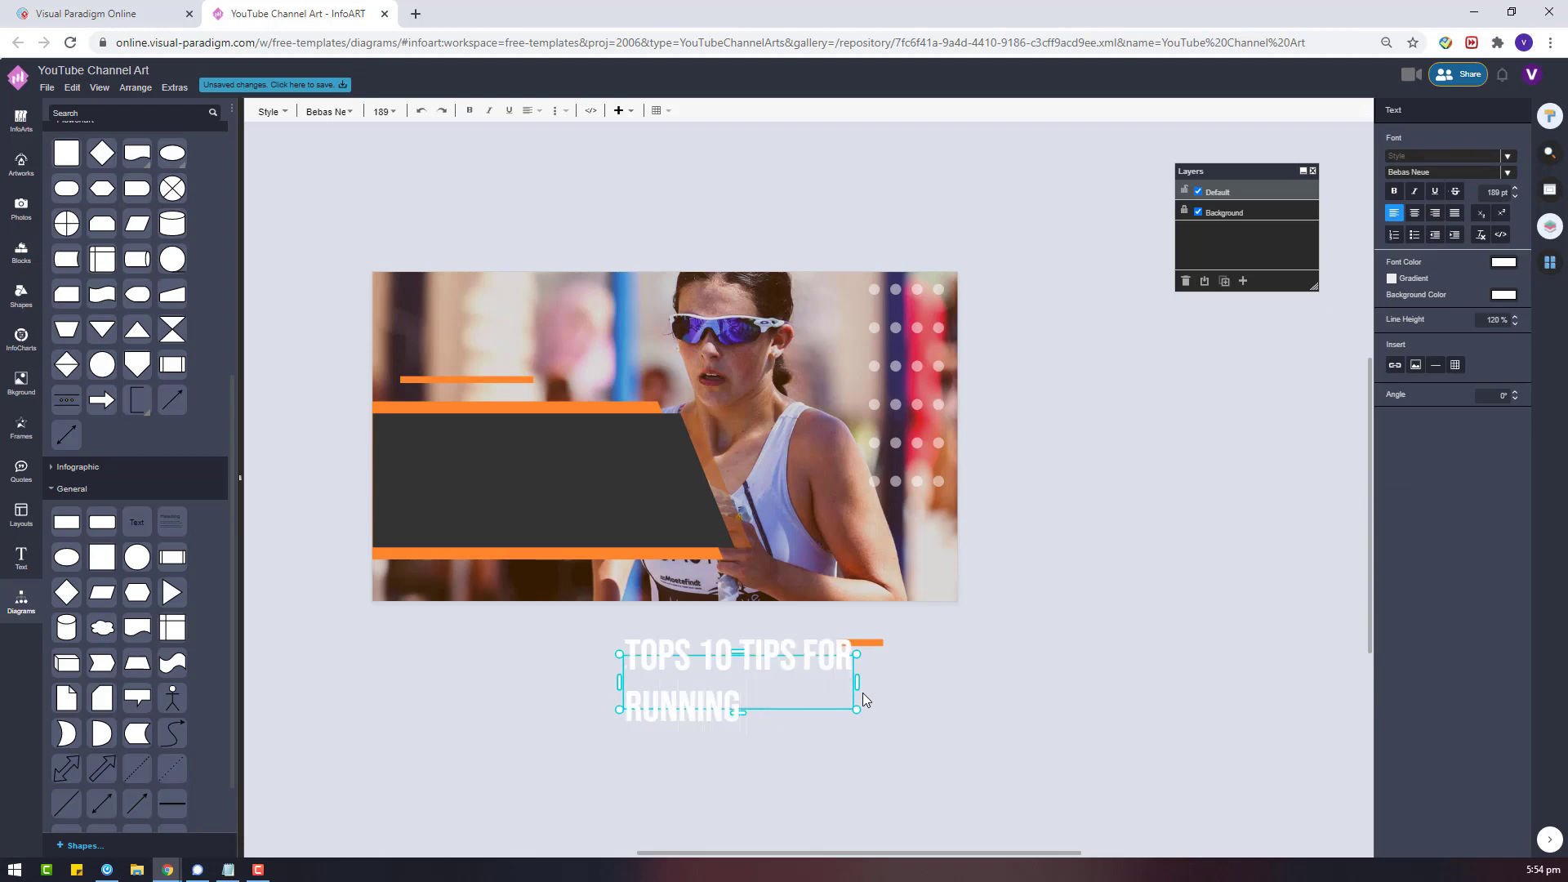
key("BackSpace")
key("BackSpace")
key("BackSpace")
key("BackSpace")
key("BackSpace")
key("BackSpace")
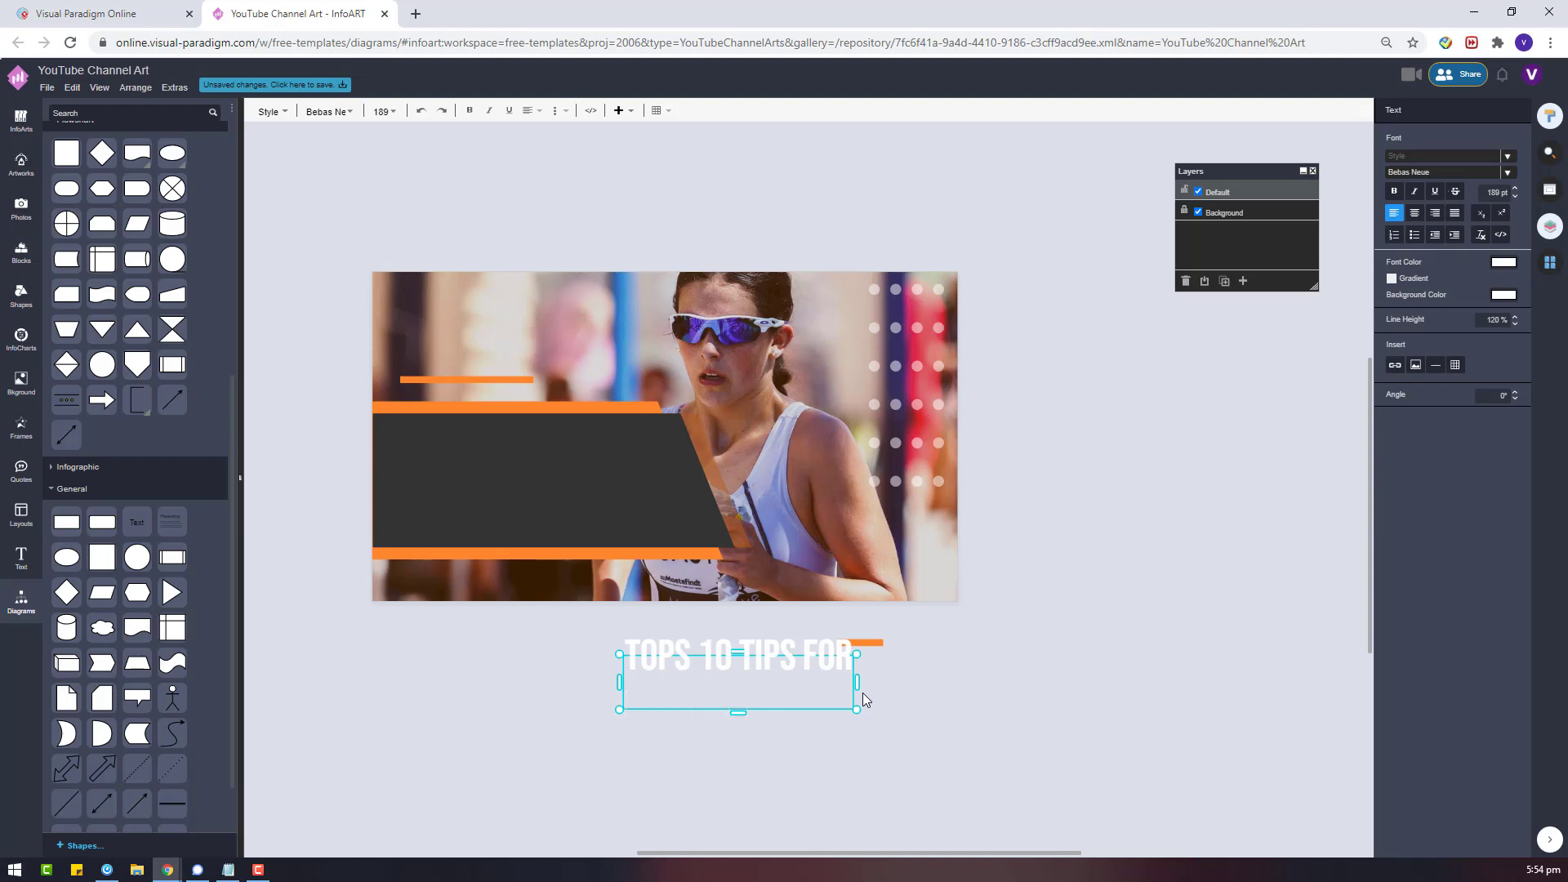
type("BEGINNERS")
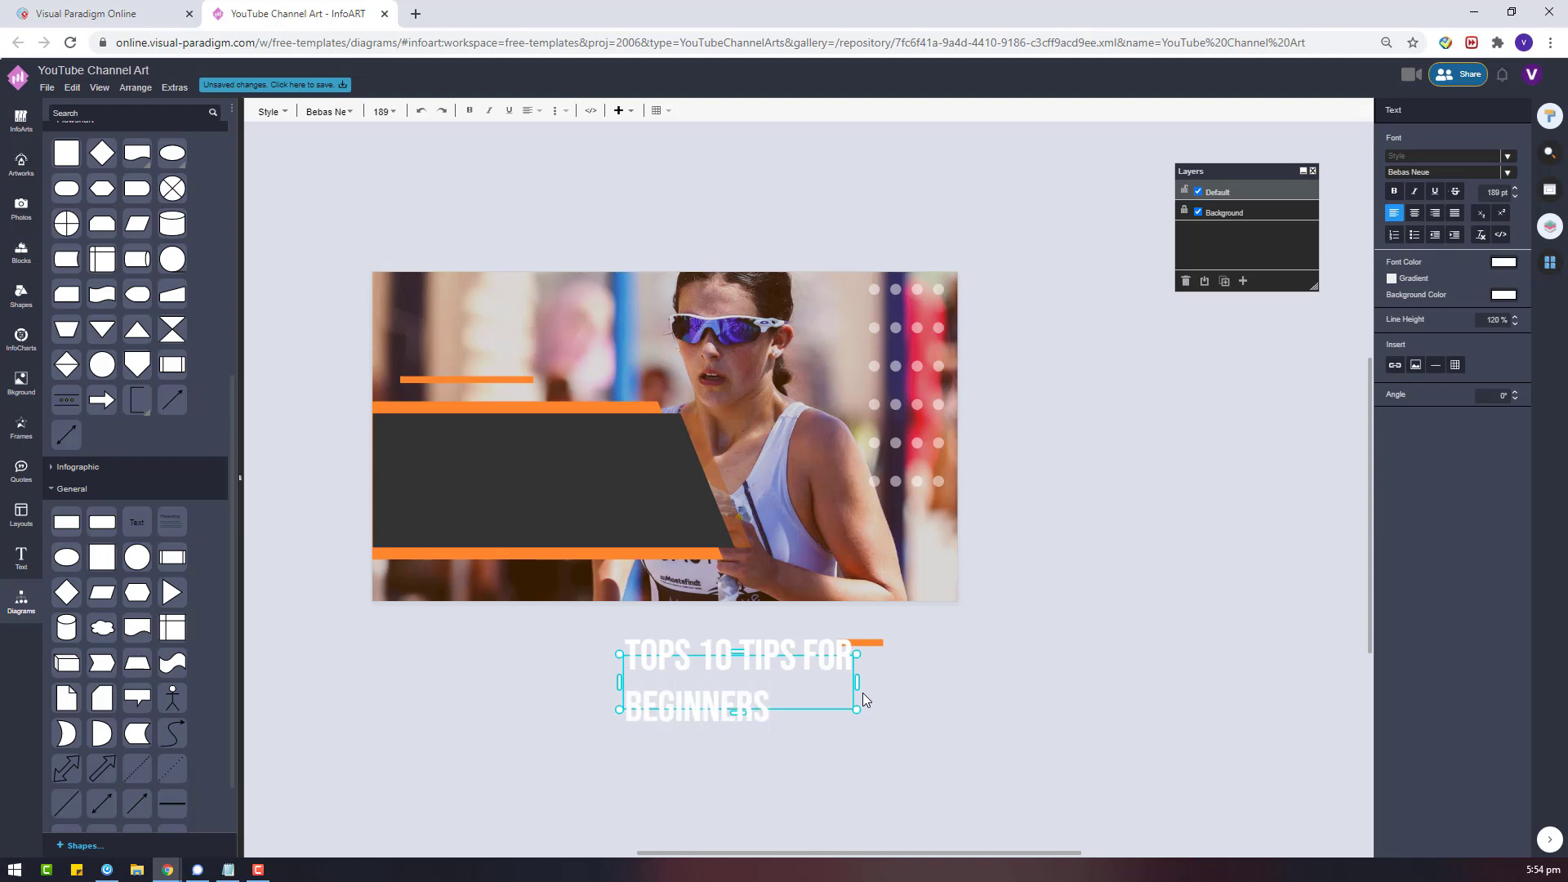
left_click(863, 693)
left_click_drag(690, 665, 465, 459)
left_click(571, 709)
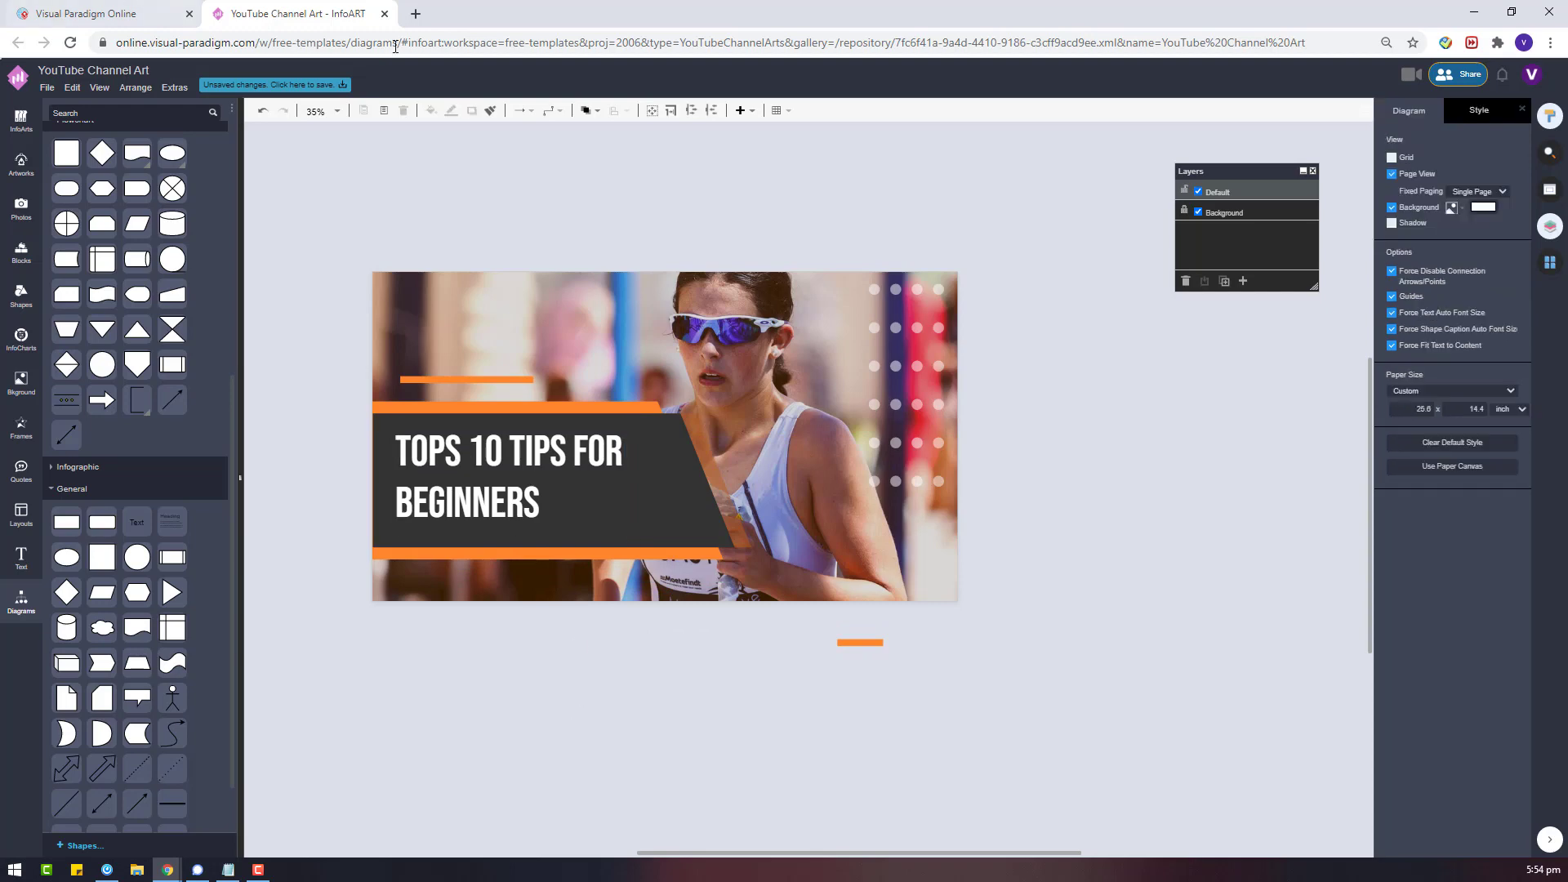
Duplicate the title below the page and replace the copy's text with "IN MARATHON".
left_click(574, 462)
left_click_drag(574, 462, 724, 709)
double_click(725, 708)
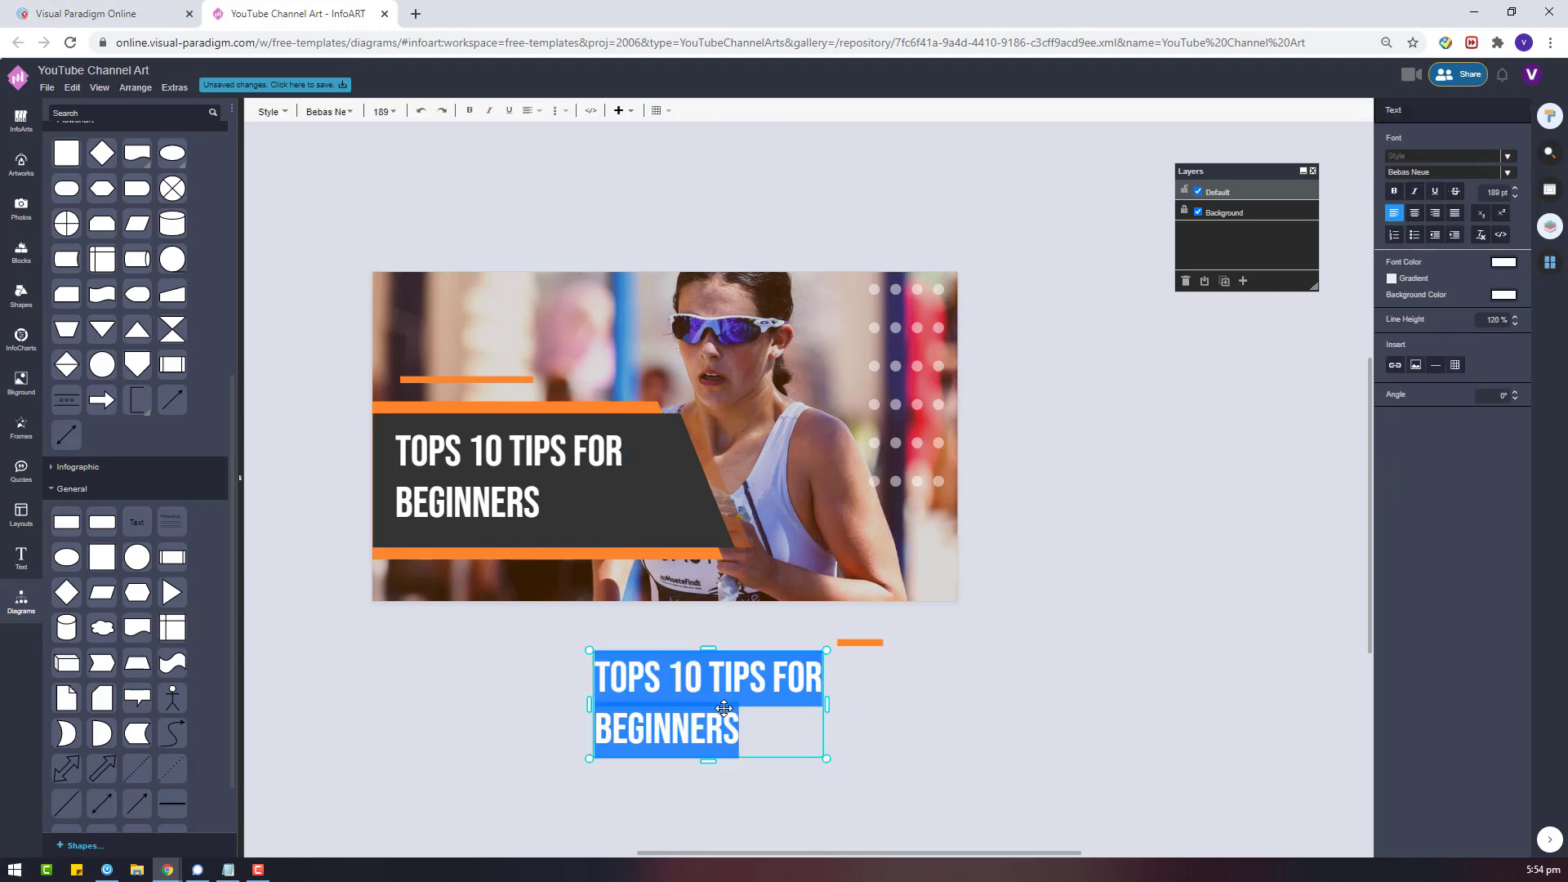
type("IN MARATHON")
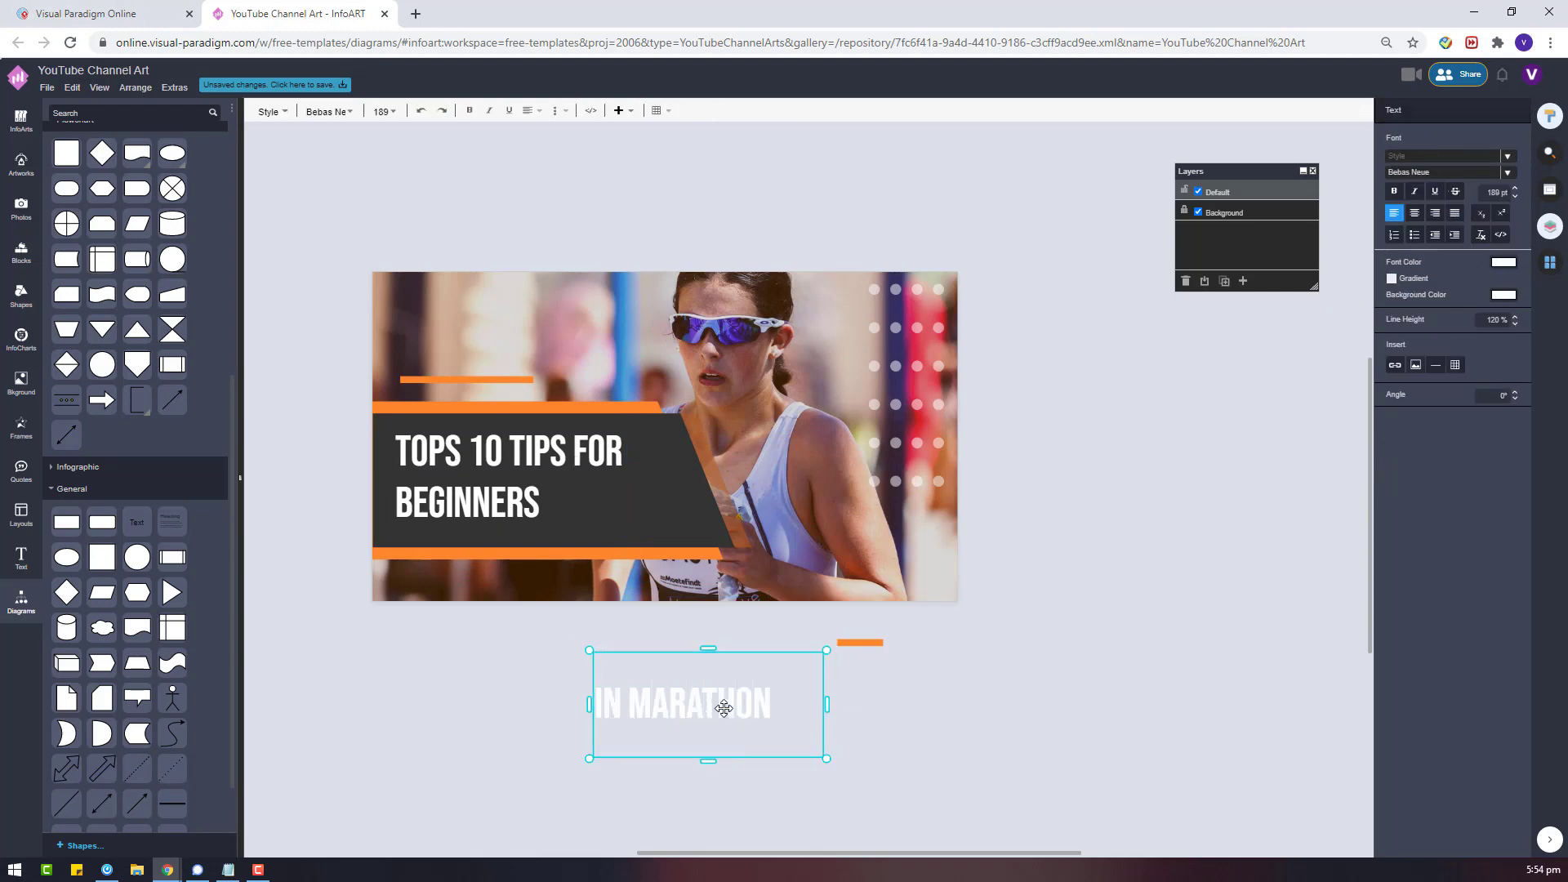
key("Escape")
Colour the "IN MARATHON" text orange FF872B and place it on the banner directly after "BEGINNERS".
left_click(1503, 258)
left_click(1413, 368)
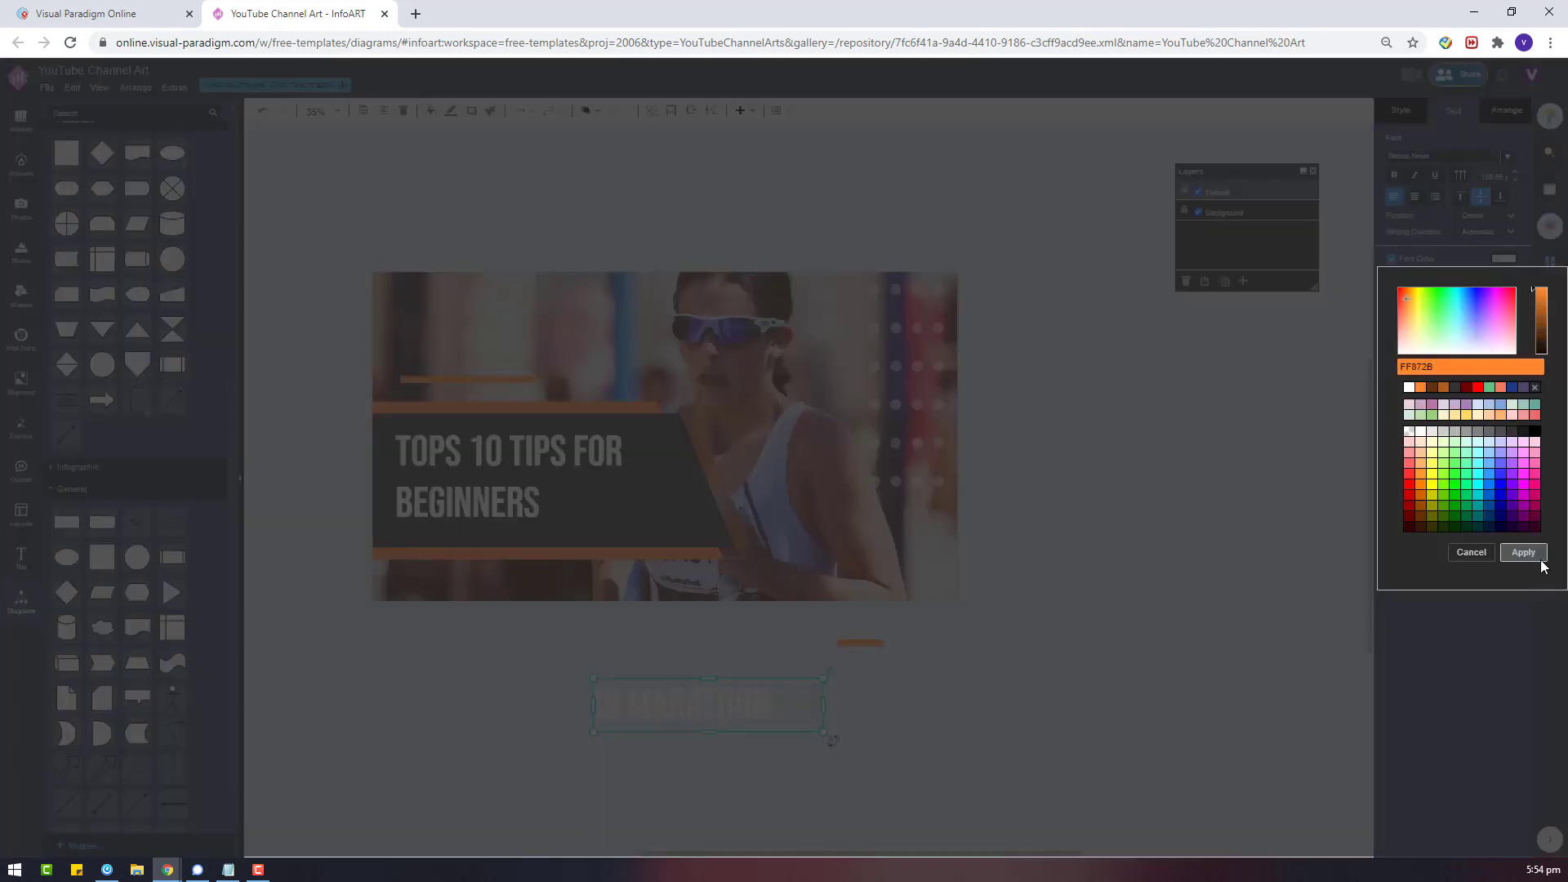
left_click(1524, 550)
left_click_drag(689, 696, 643, 495)
left_click(619, 570)
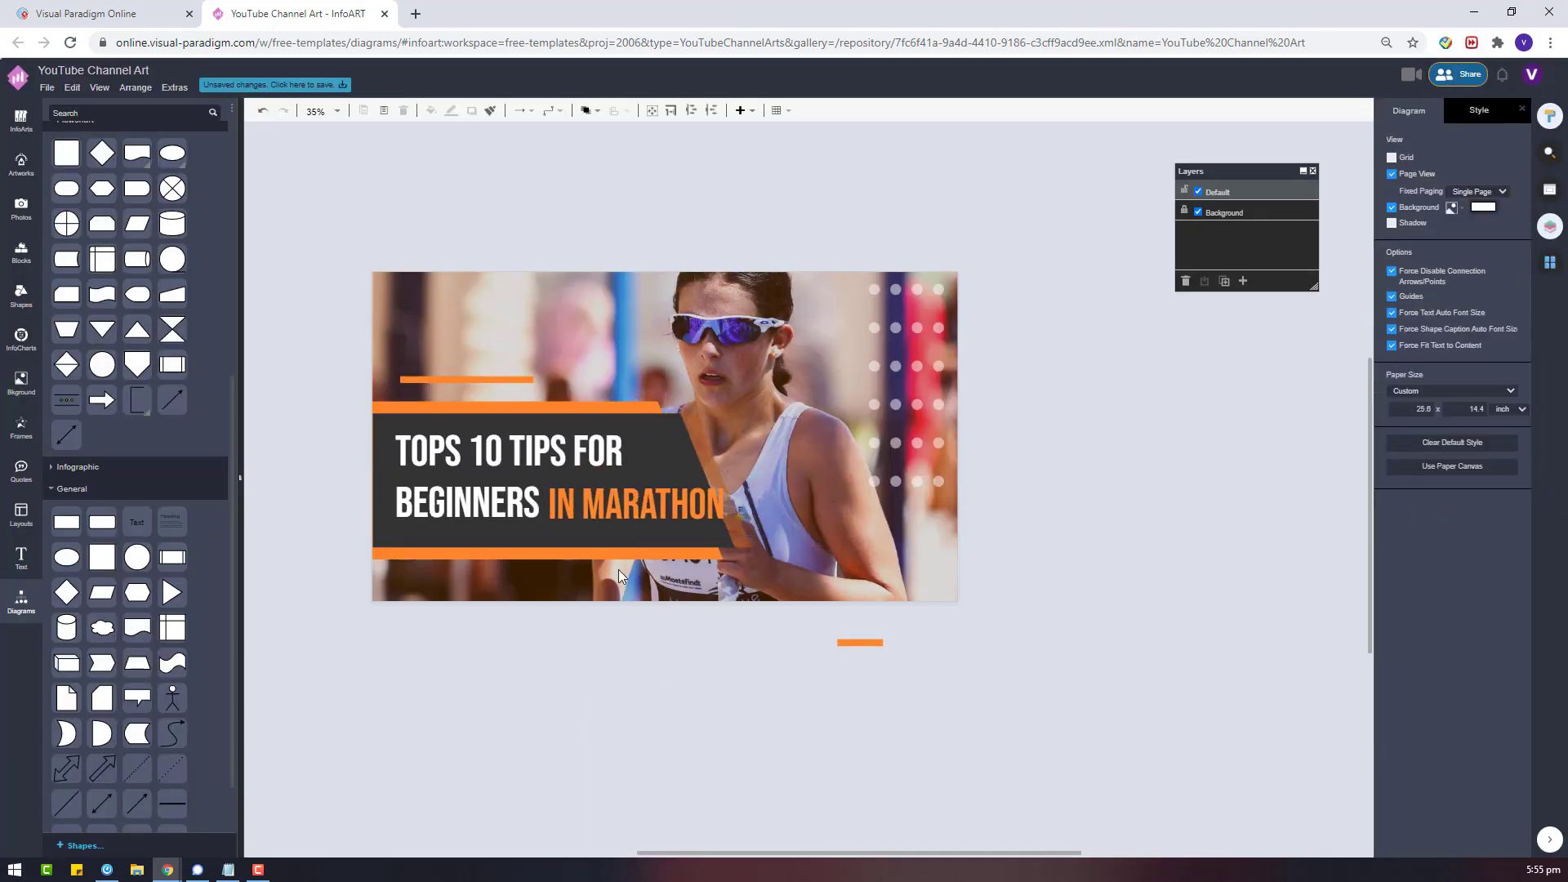
Enlarge the grey and orange banner shapes together so they extend past "IN MARATHON", and trim their height slightly.
left_click(686, 458)
left_click(646, 406)
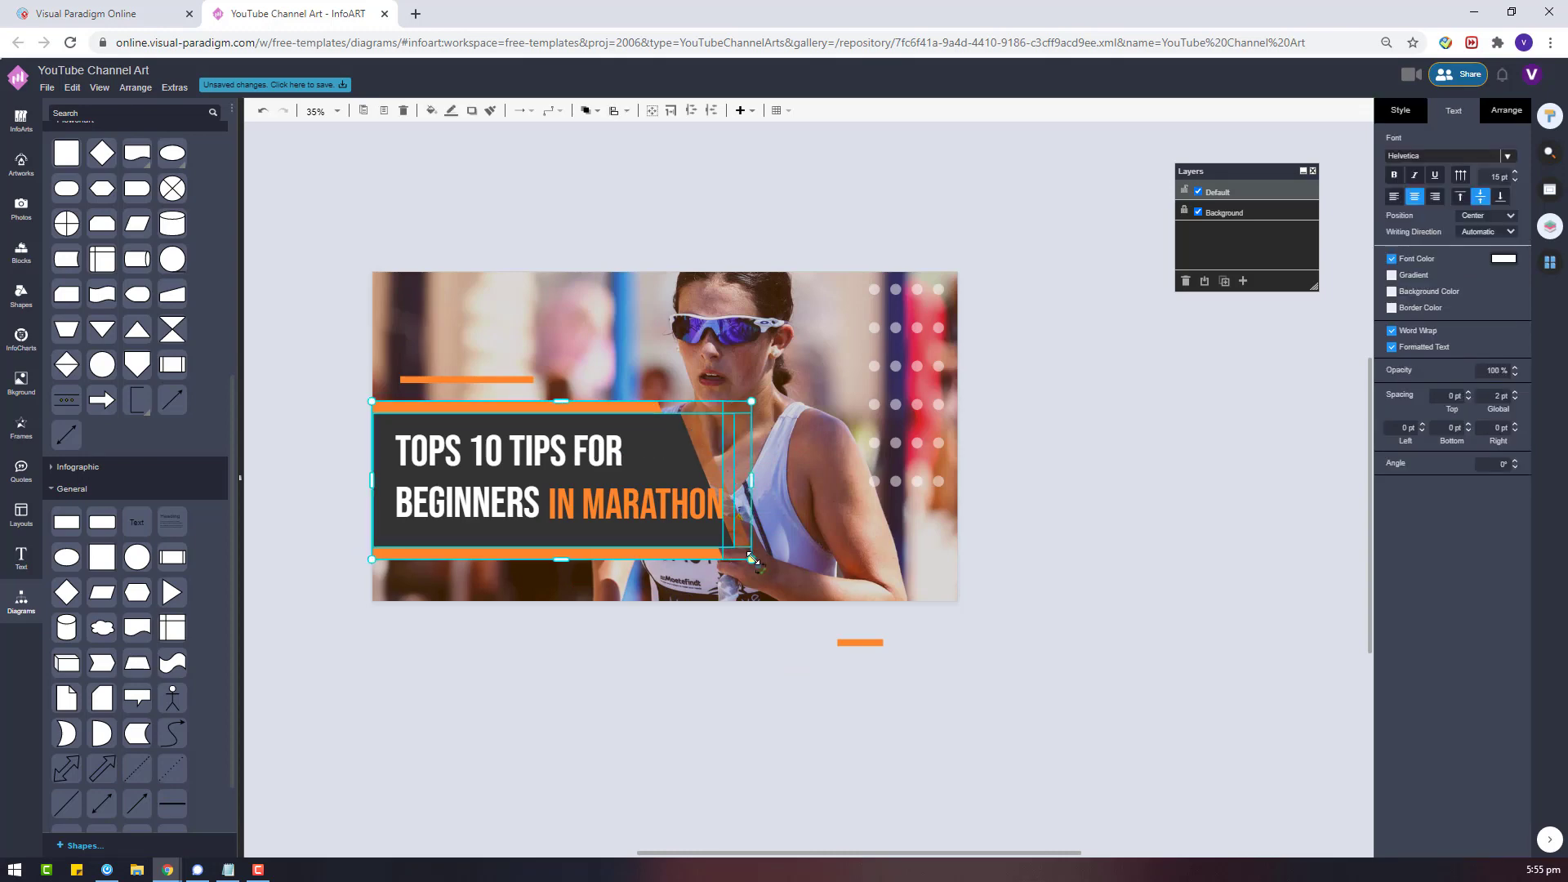
left_click_drag(752, 558, 804, 581)
left_click(1057, 578)
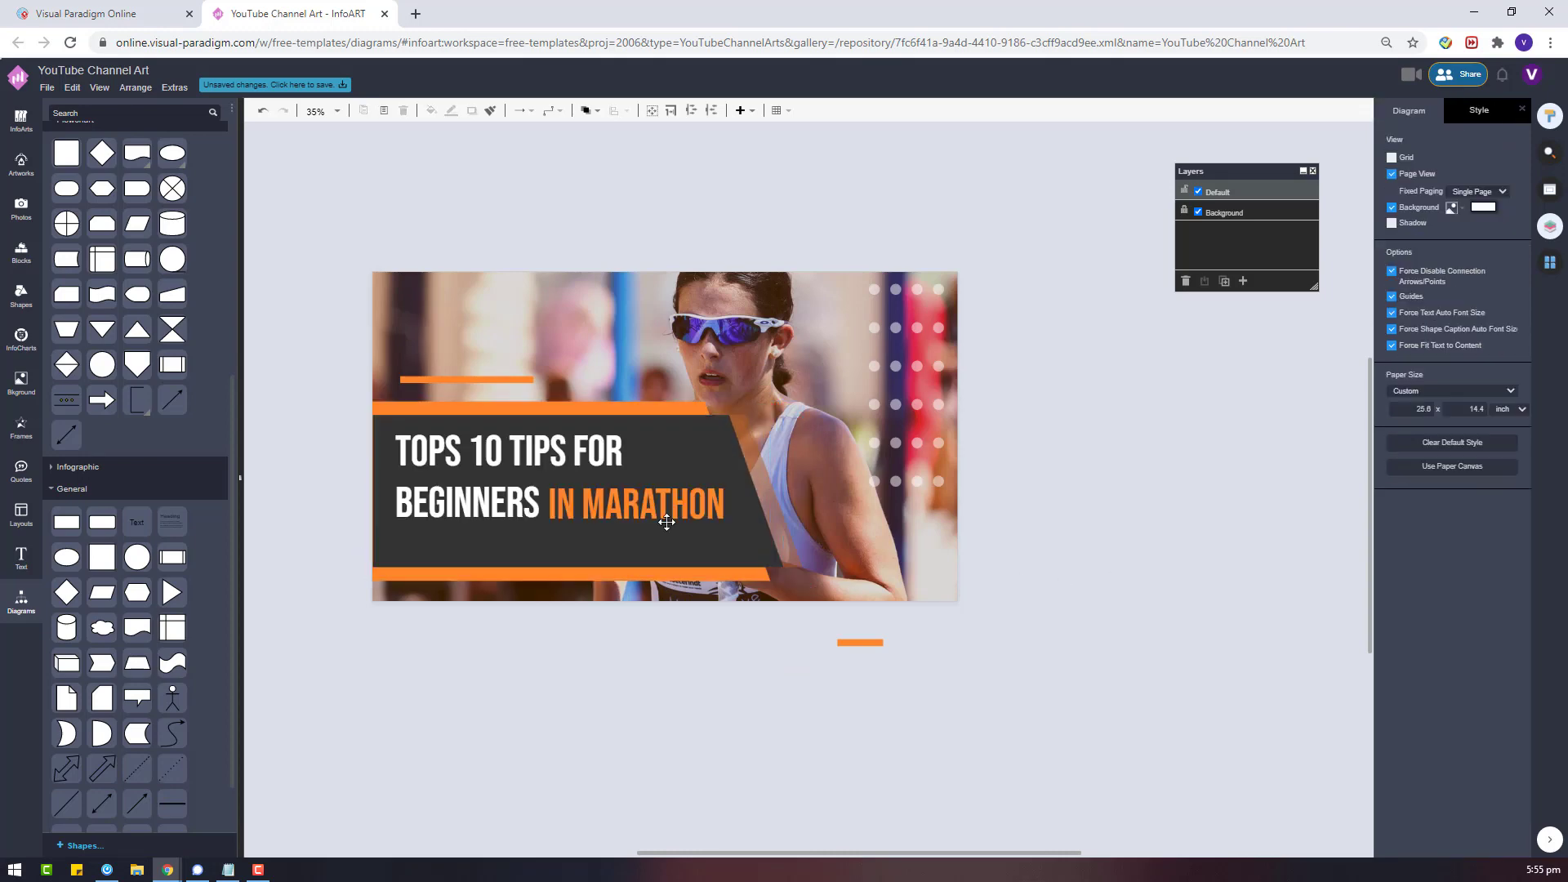
left_click(601, 479)
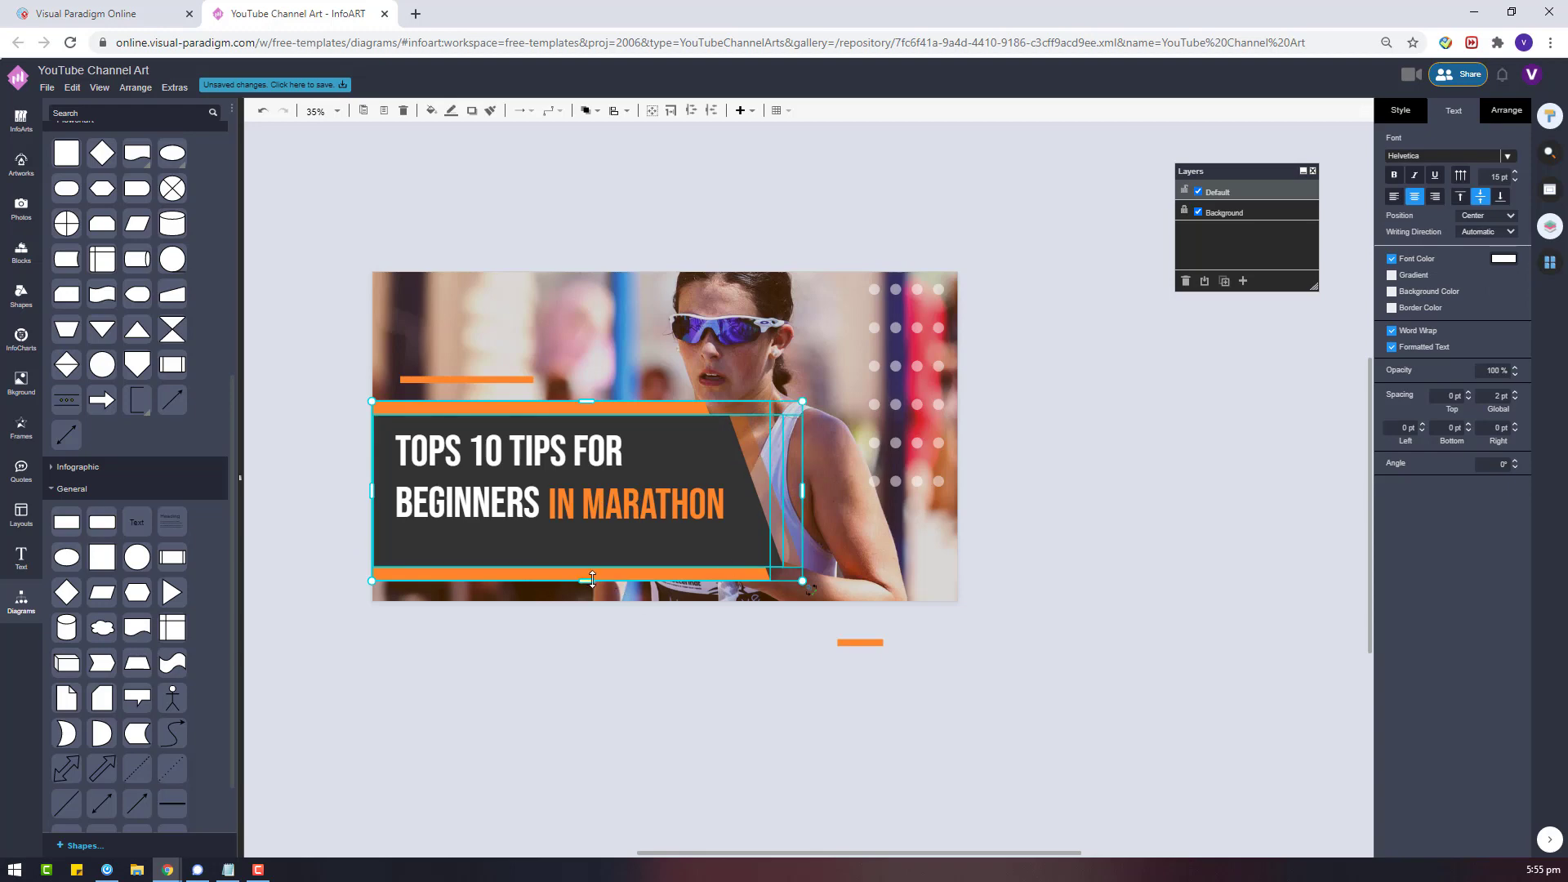
left_click_drag(592, 578, 586, 563)
Nudge both title texts together slightly up and left on the banner.
left_click(664, 508)
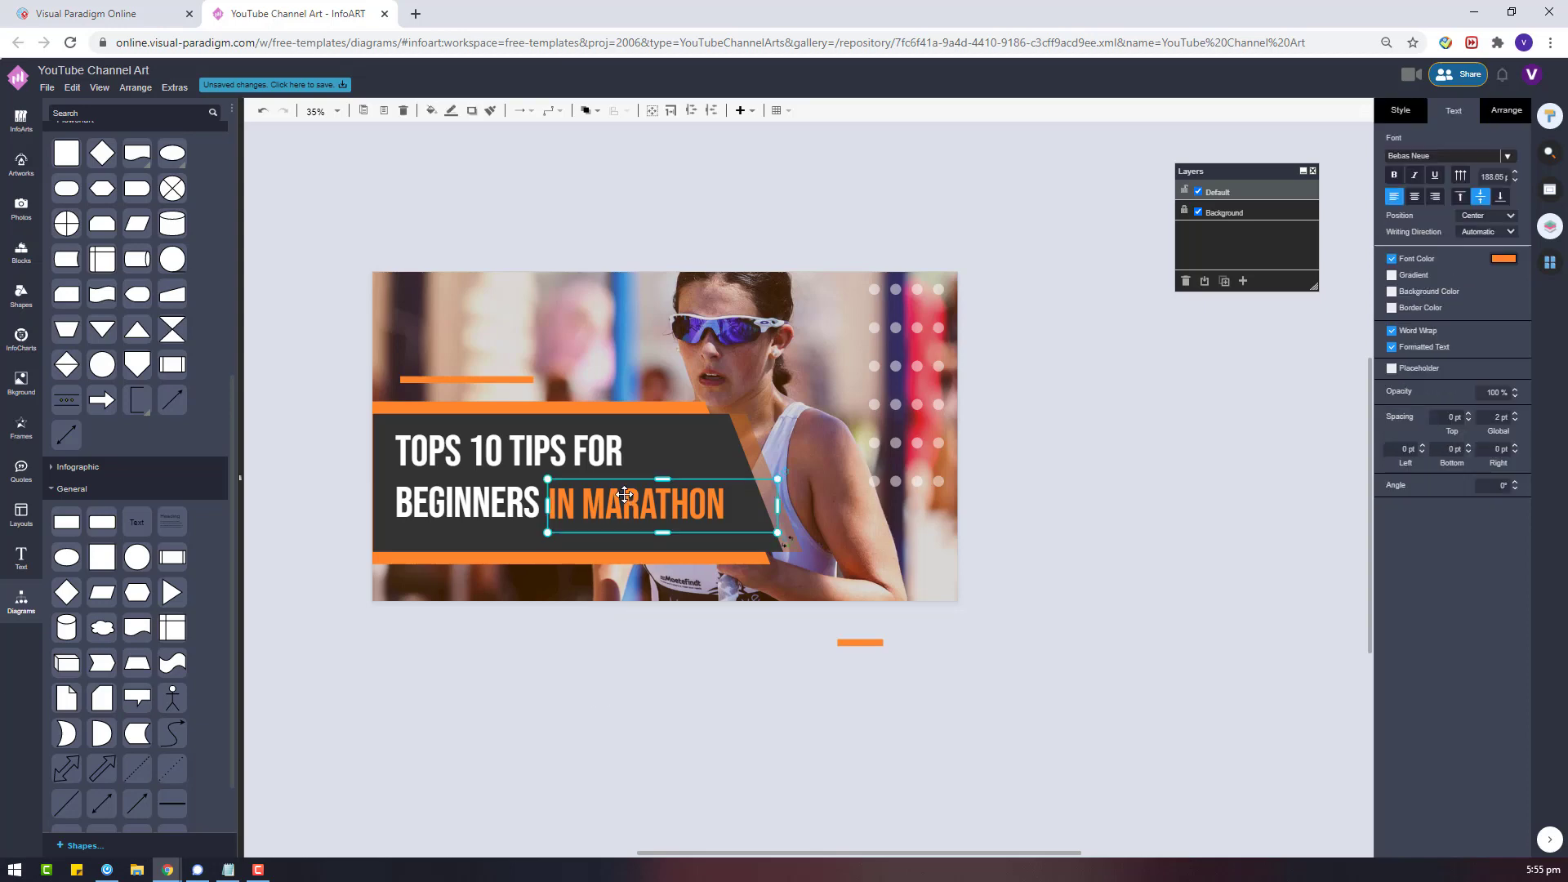
left_click(477, 491, "shift")
left_click_drag(635, 506, 633, 503)
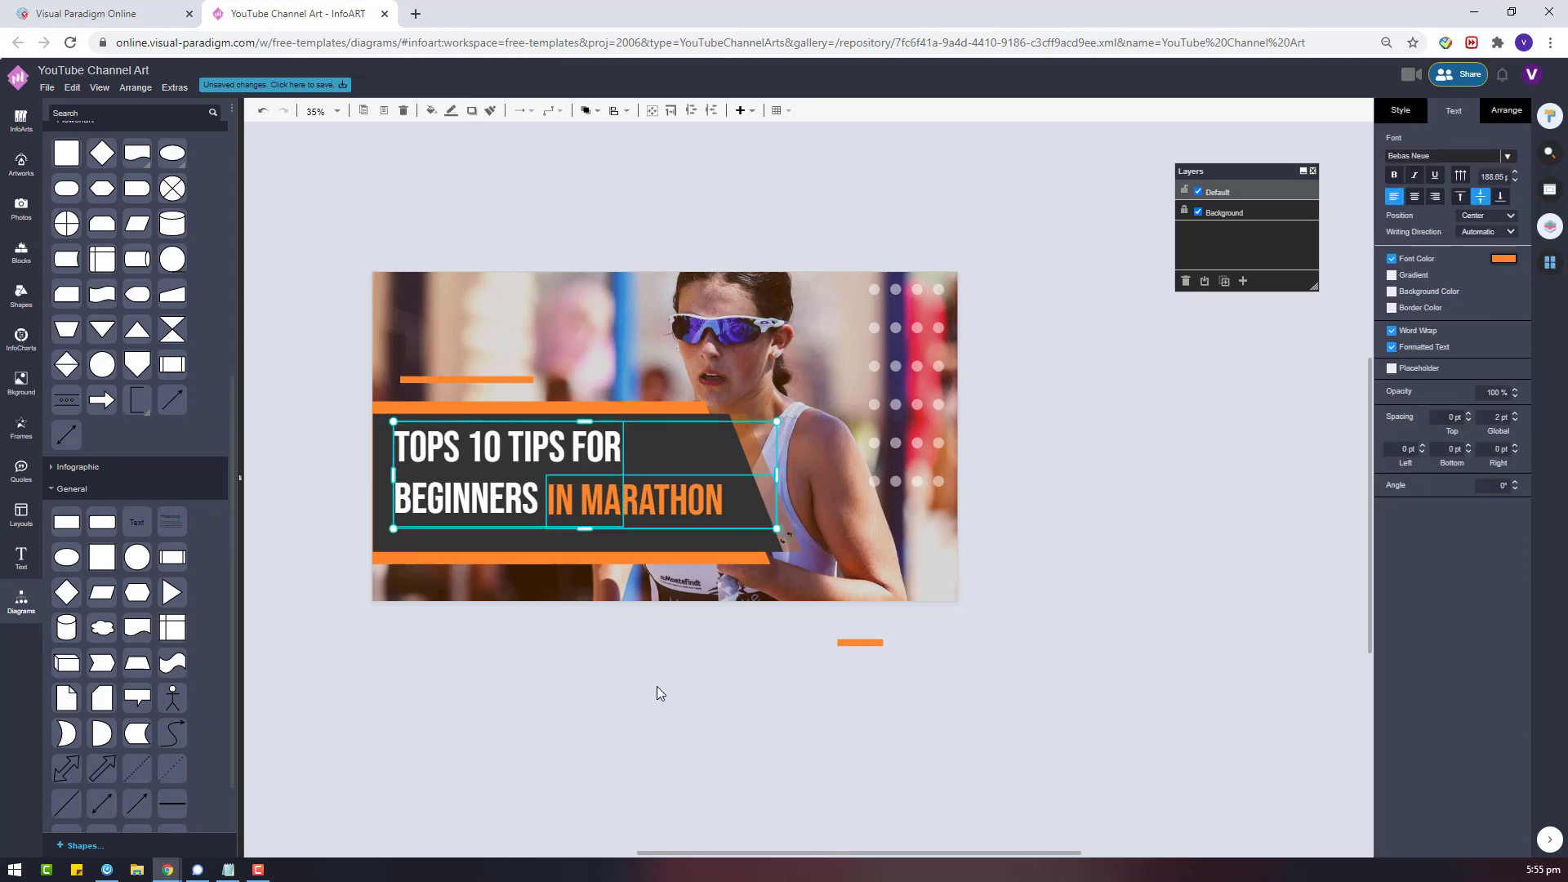
left_click(657, 686)
Duplicate the "IN MARATHON" text below the page and move the short orange bar onto the banner beneath "BEGINNERS".
left_click(642, 499)
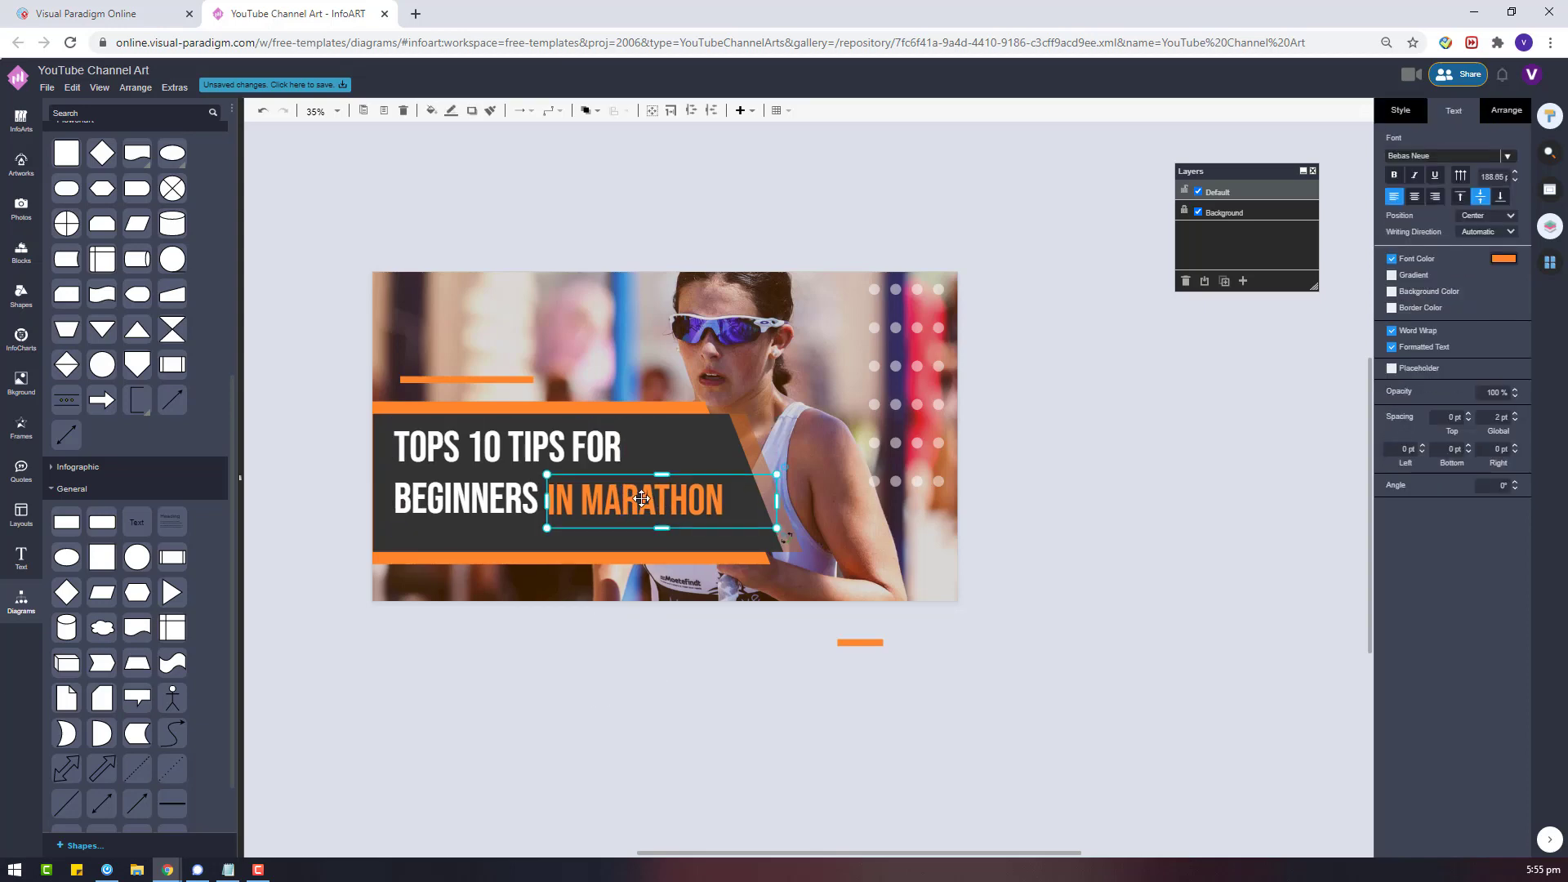
key("ctrl+v")
left_click_drag(831, 758, 699, 758)
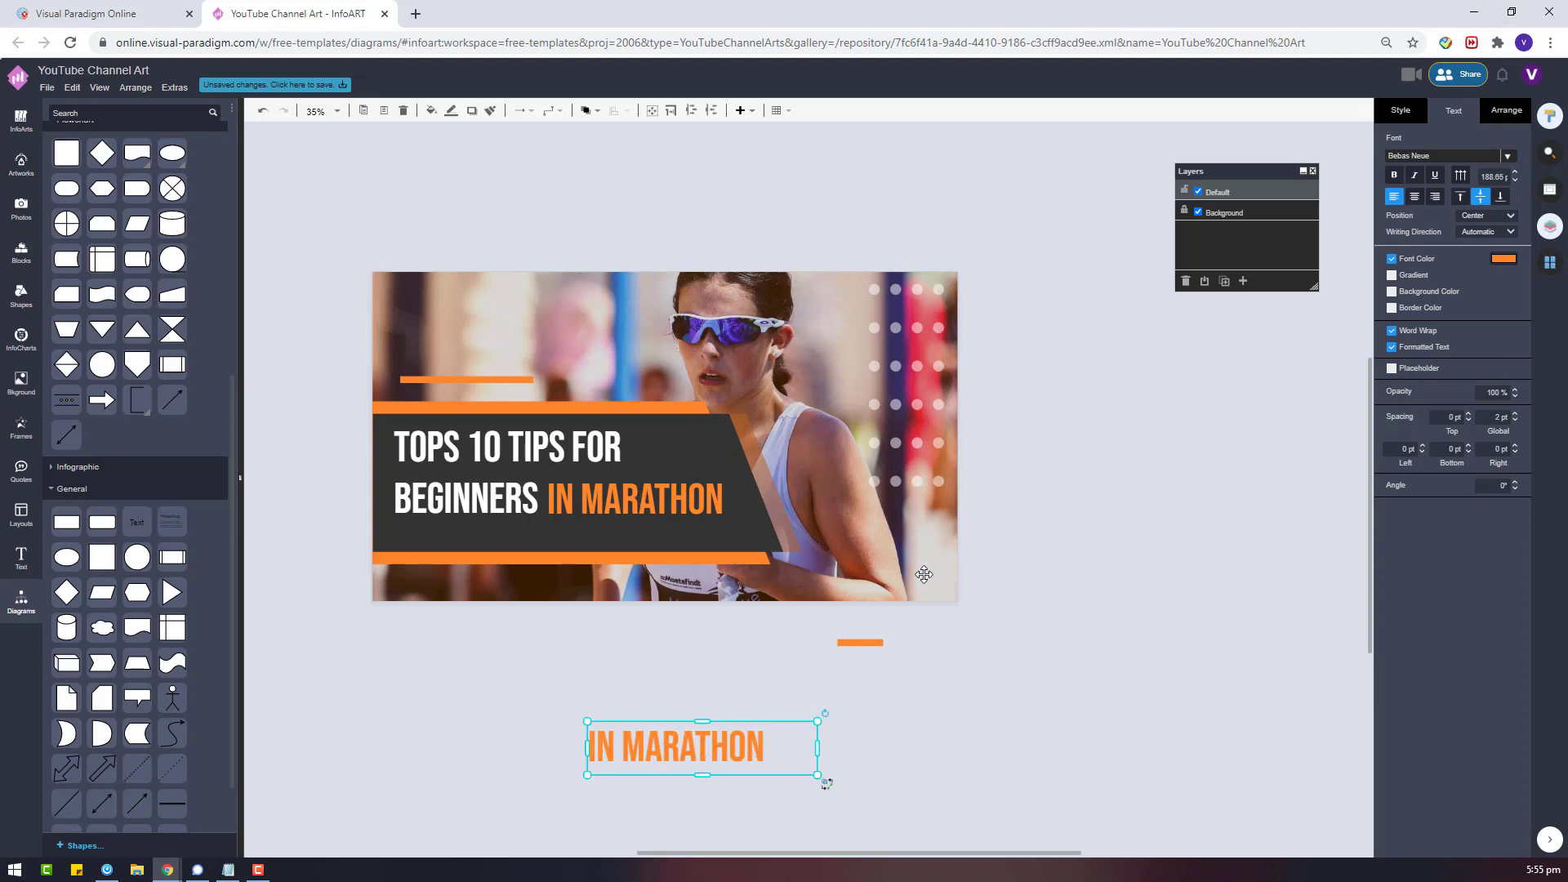
left_click_drag(871, 645, 428, 537)
Set the font of the "IN MARATHON" copy below the page to Archivo.
left_click(740, 738)
left_click(1429, 155)
left_click(1340, 256)
Replace the copied text with the tagline "EVERY TINY EFFORT MAKES YOU STRONGER".
double_click(721, 755)
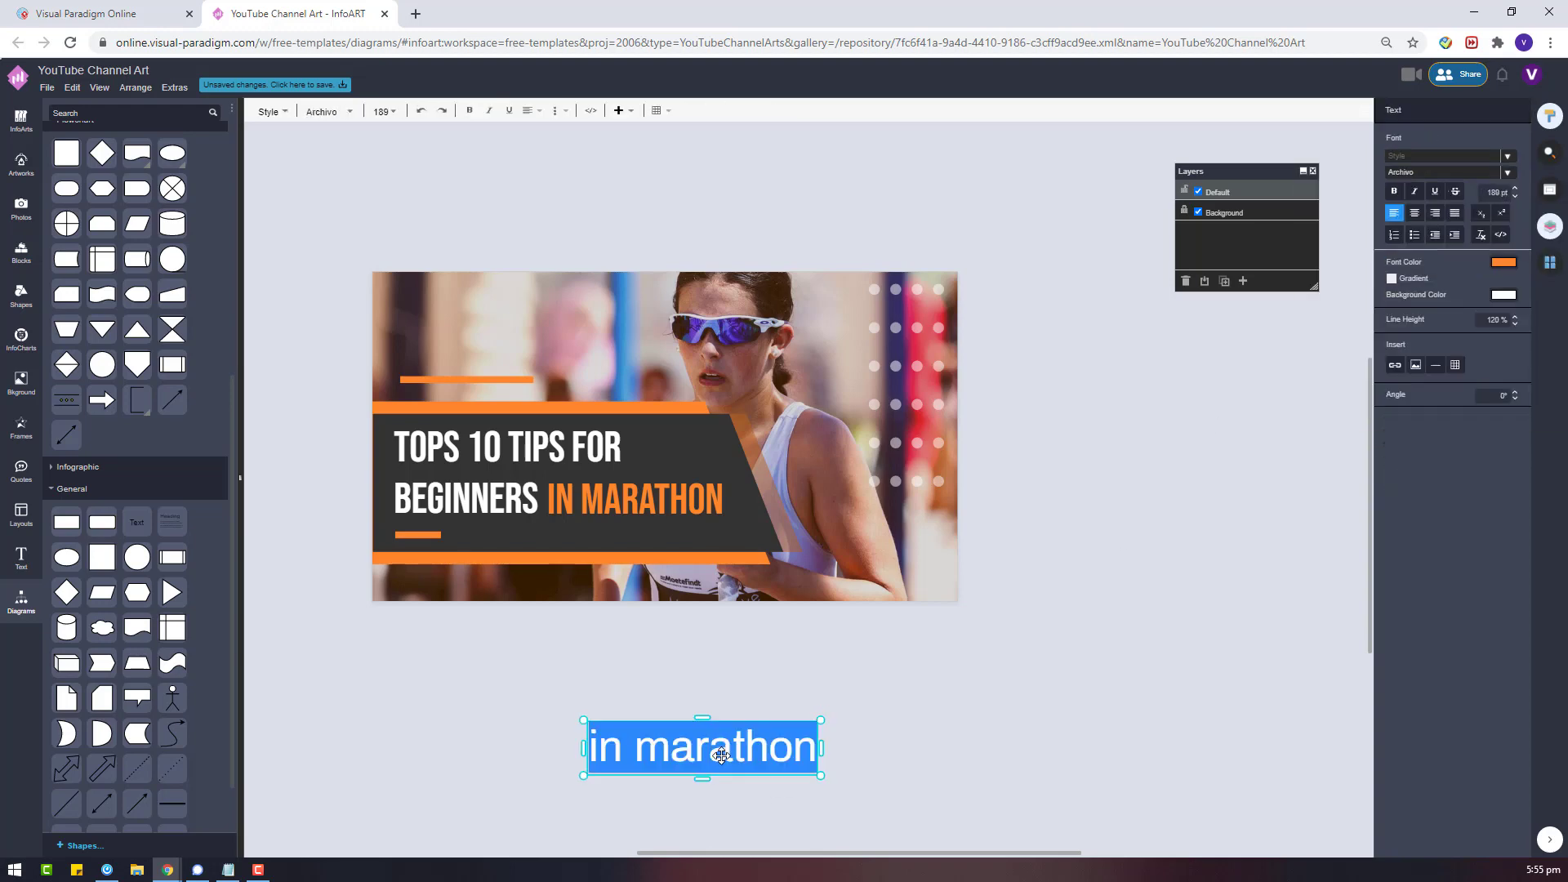
type("EVERY STEPS")
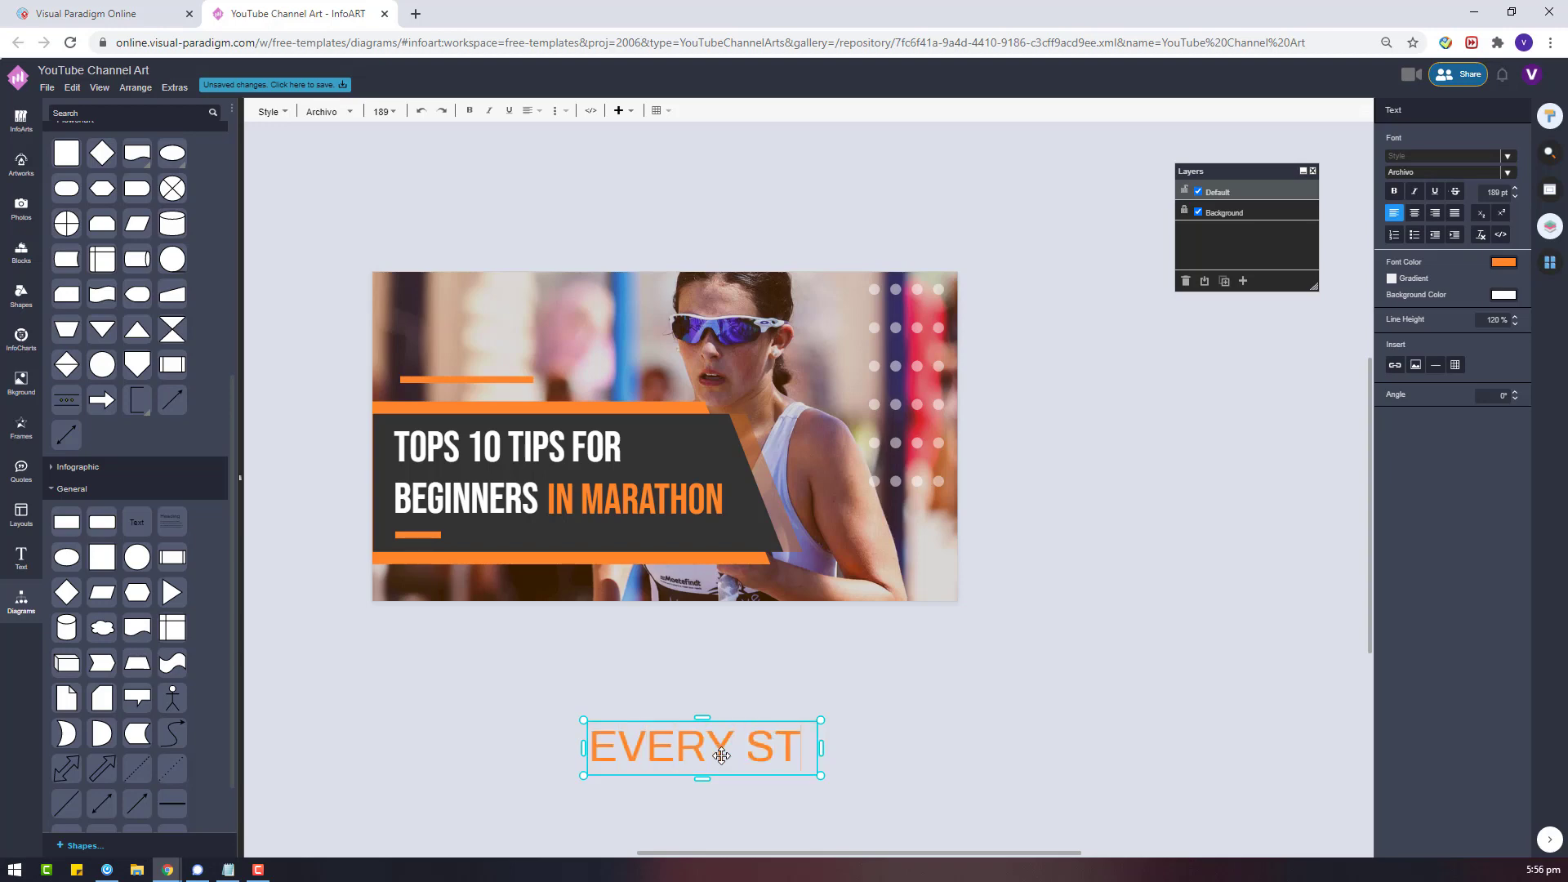
key("BackSpace")
key("BackSpace")
key("BackSpace")
key("BackSpace")
key("BackSpace")
key("BackSpace")
type("TINY EFFORT MAKES")
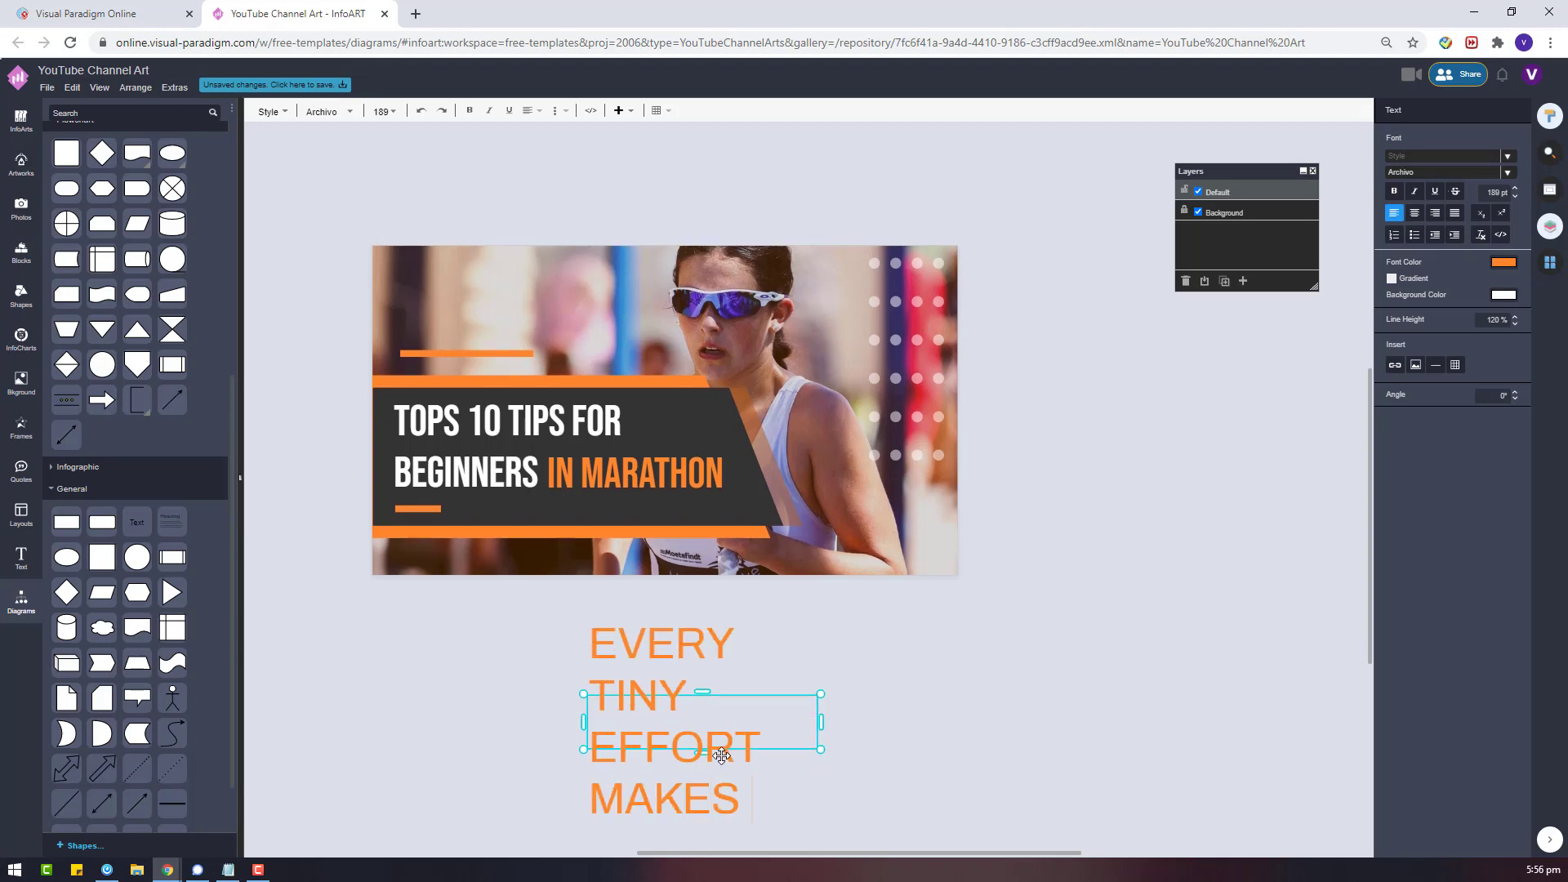
type(" YOU STRONGER")
key("Escape")
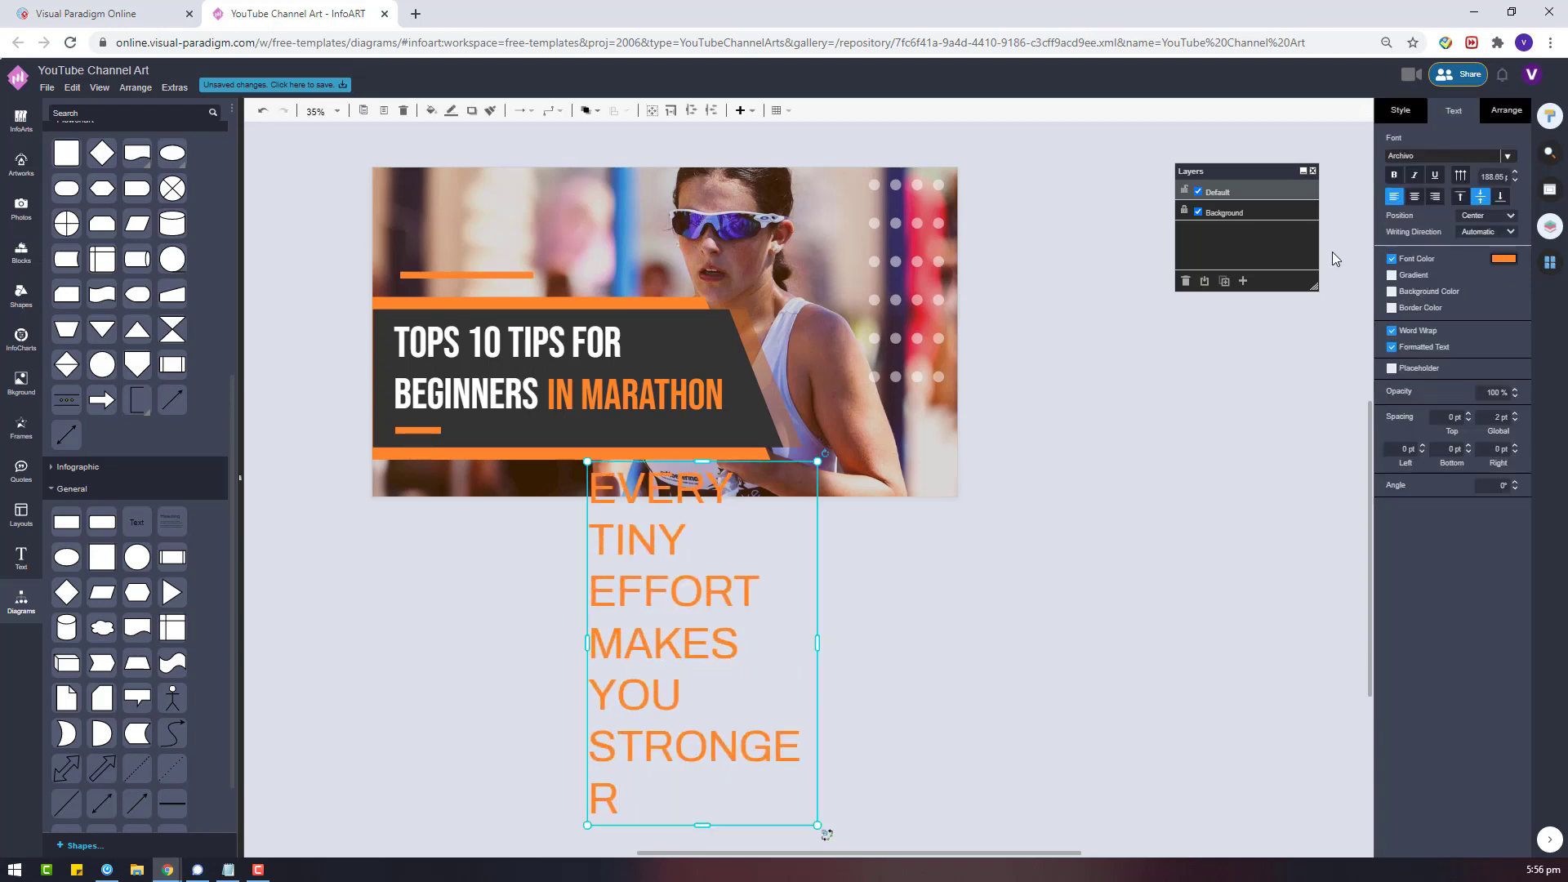
Shrink the tagline's font to fit one line and place it on the banner right after the short orange bar.
key("Return")
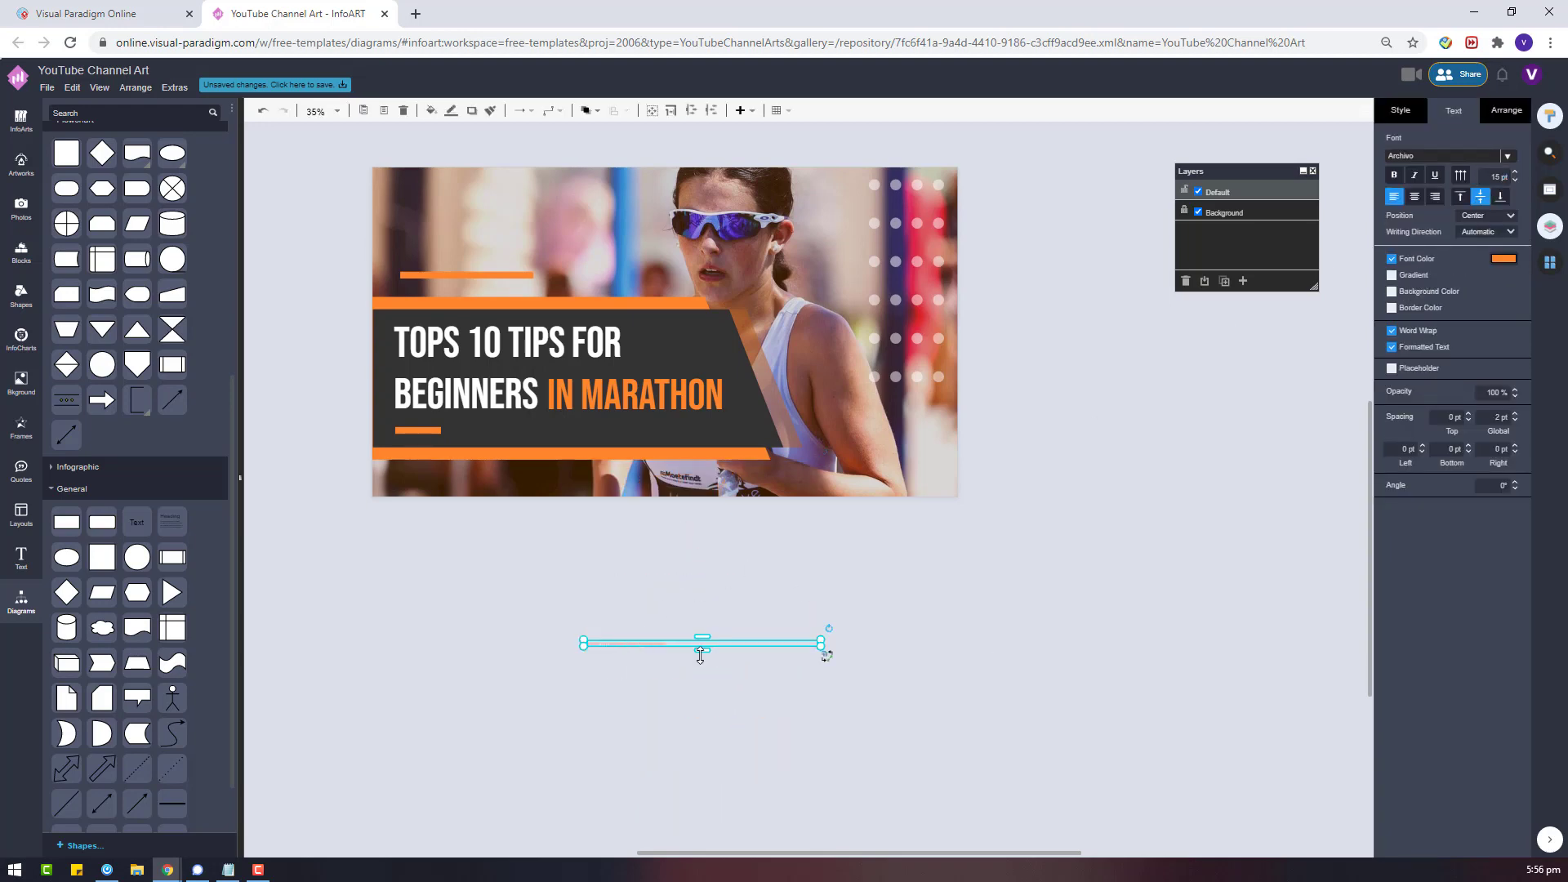
left_click_drag(700, 656, 618, 434)
left_click(1506, 111)
left_click(1421, 181)
left_click(623, 468)
Increase the tagline's font size until the text ends below the second half of "MARATHON".
left_click(1454, 110)
left_click(1516, 174)
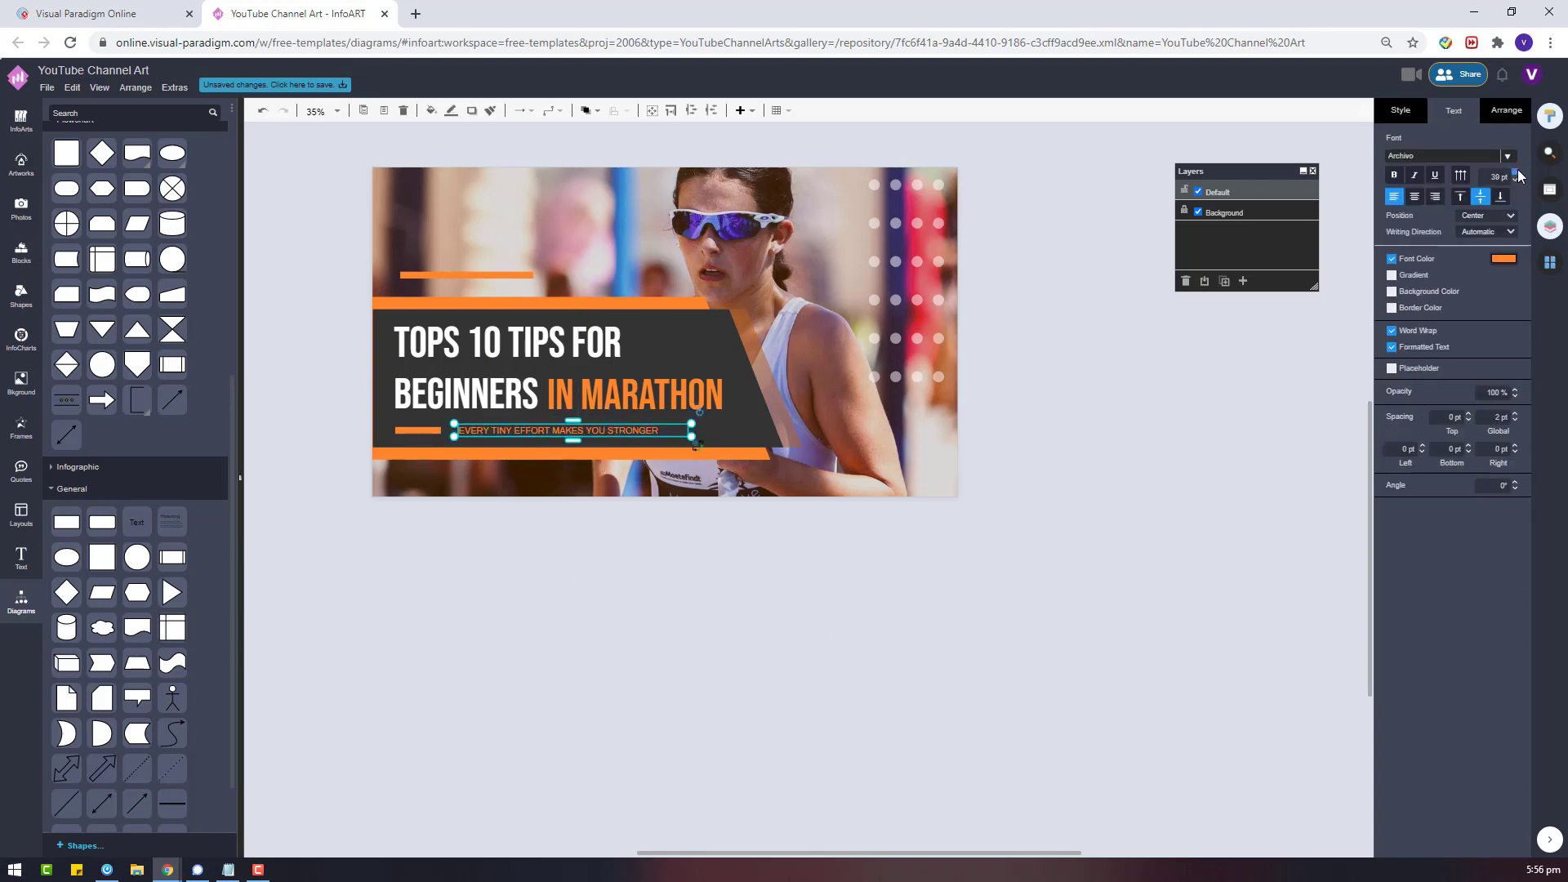
left_click(1516, 173)
left_click(1516, 173)
left_click(1059, 508)
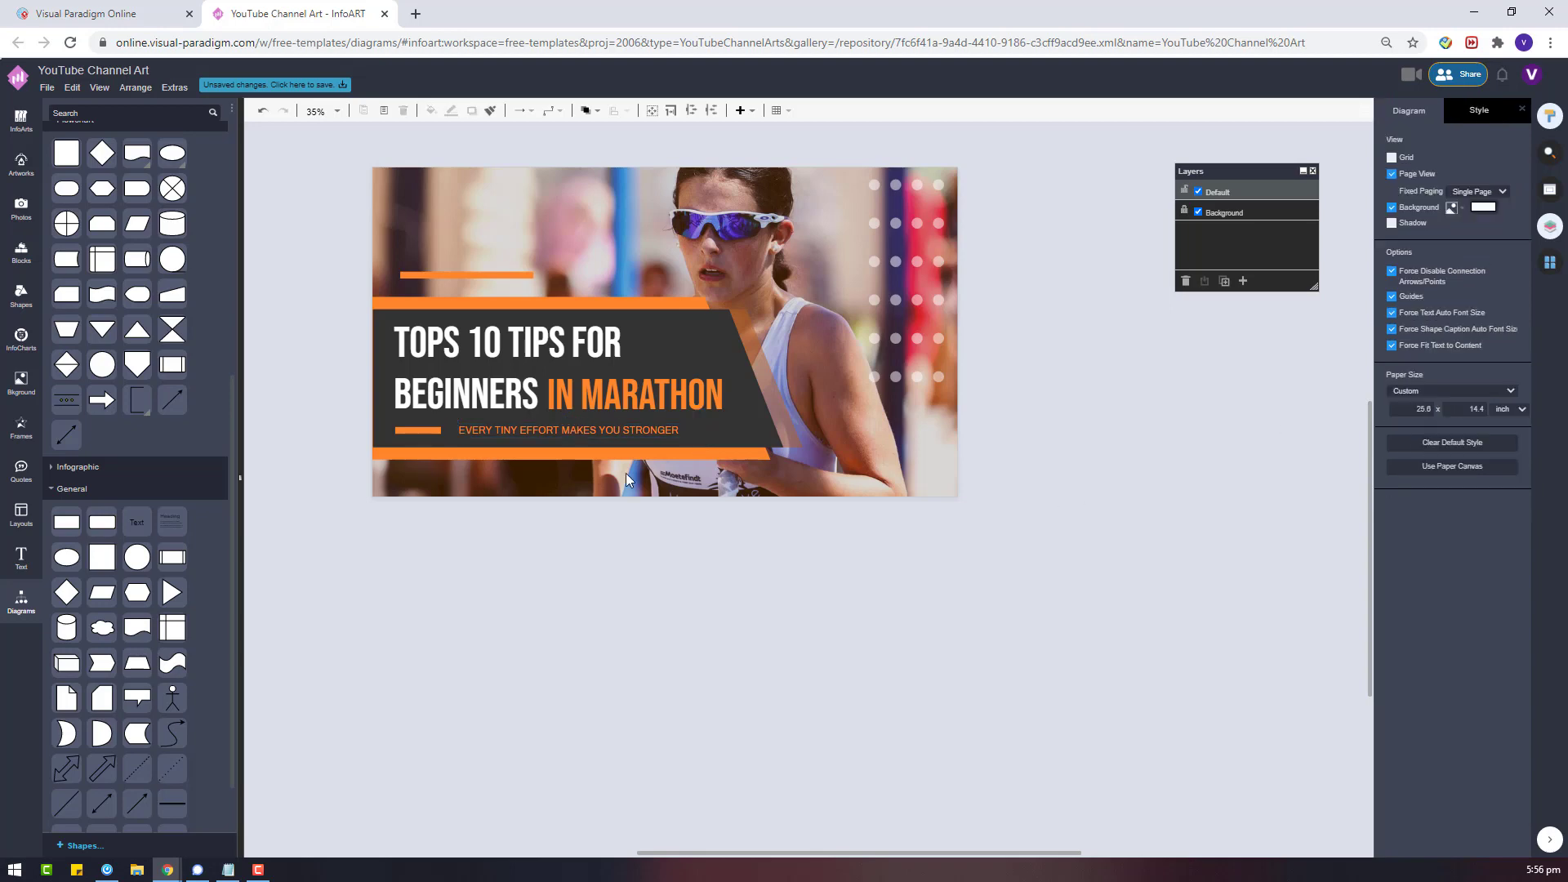
Copy the "TOPS 10 TIPS FOR BEGINNERS" title below the page and replace its text with "BEST RUNNER" on two lines.
left_click(567, 438)
left_click(561, 337)
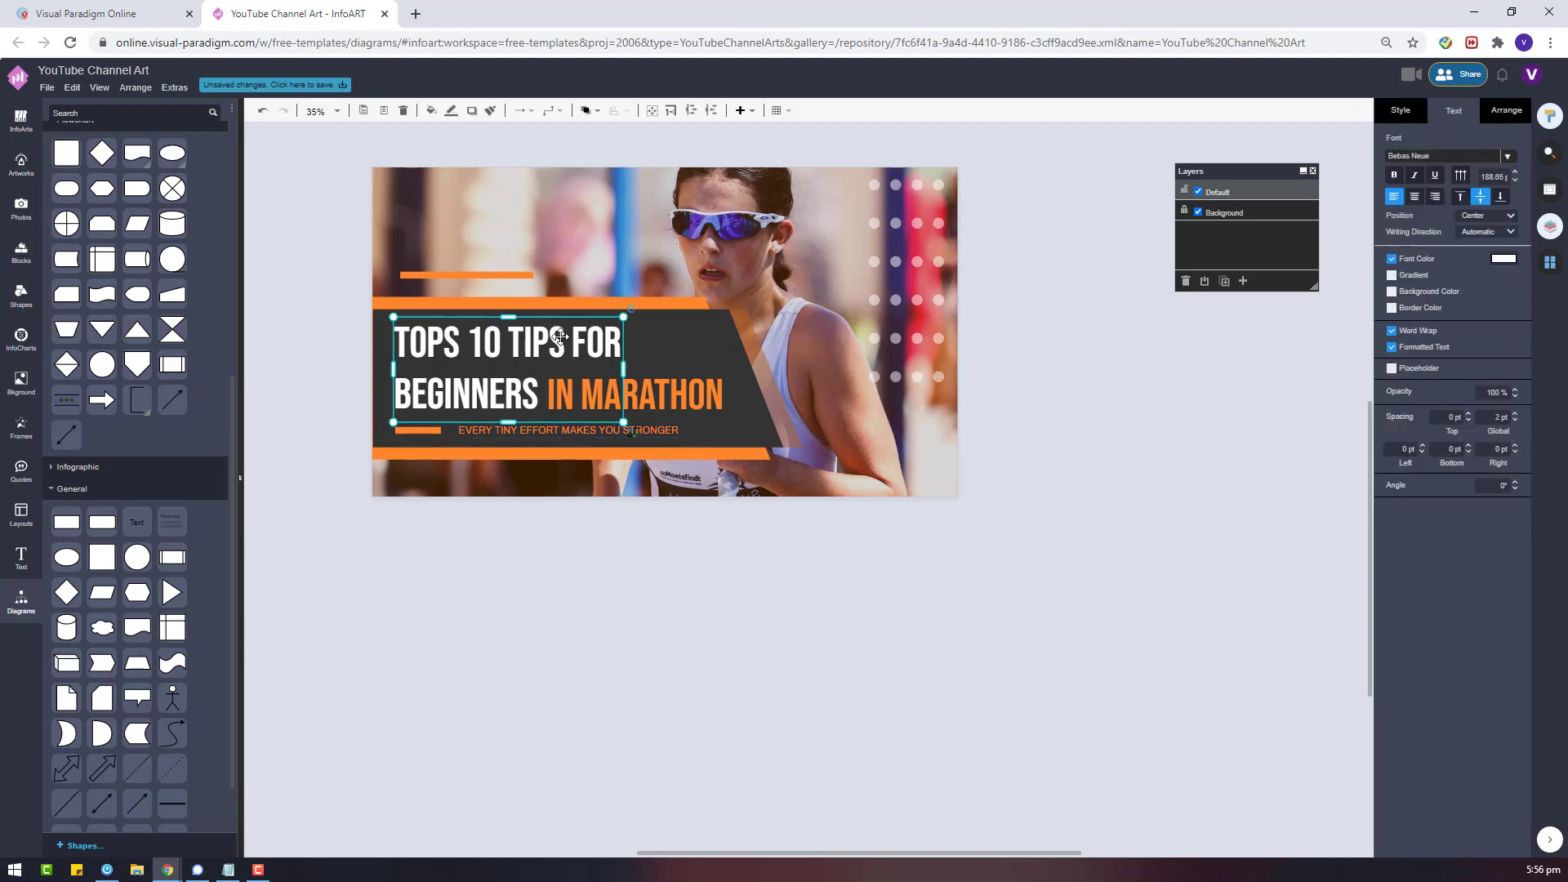
left_click_drag(560, 337, 798, 571)
double_click(799, 571)
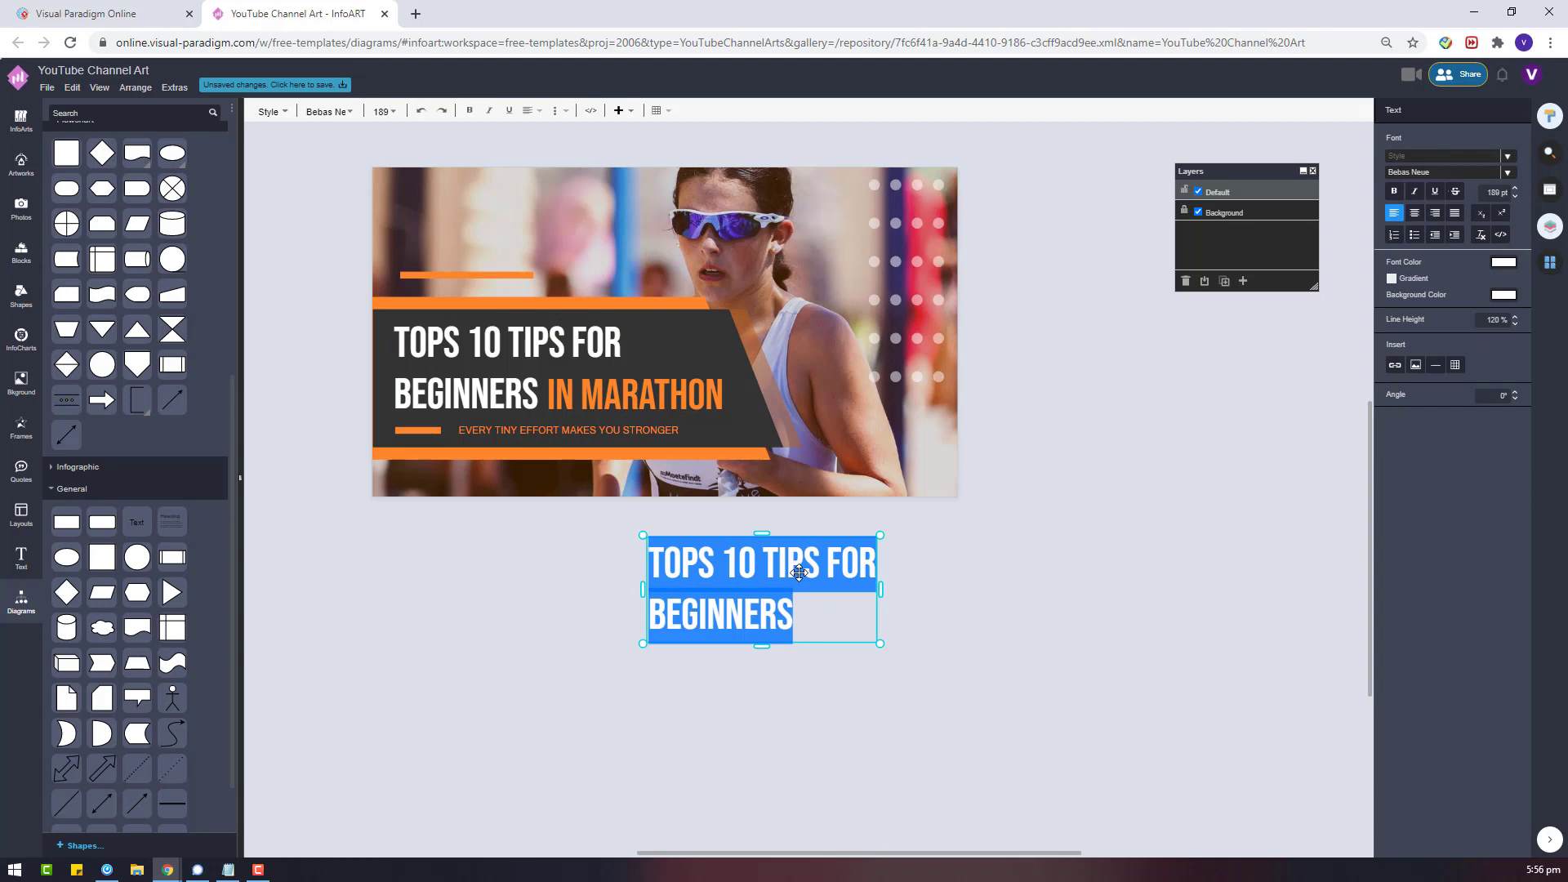
type("BEST")
key("Return")
type("RUNNER")
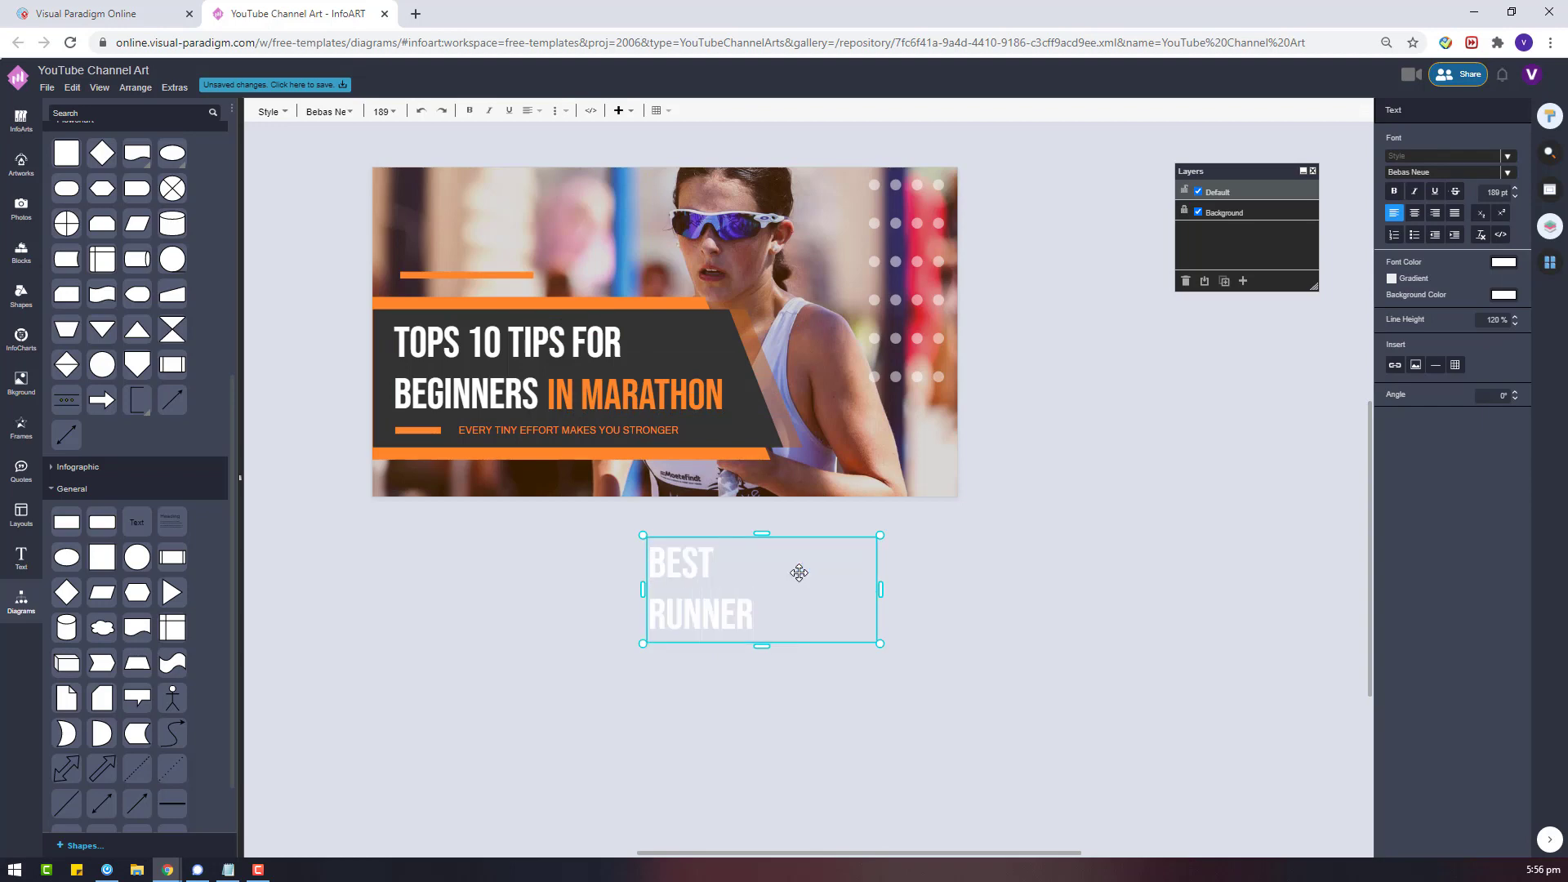
Move the "BEST RUNNER" text above the upper orange accent bar on the page and set its font size to 80 pt.
left_click(763, 463)
left_click(716, 595)
left_click(1500, 116)
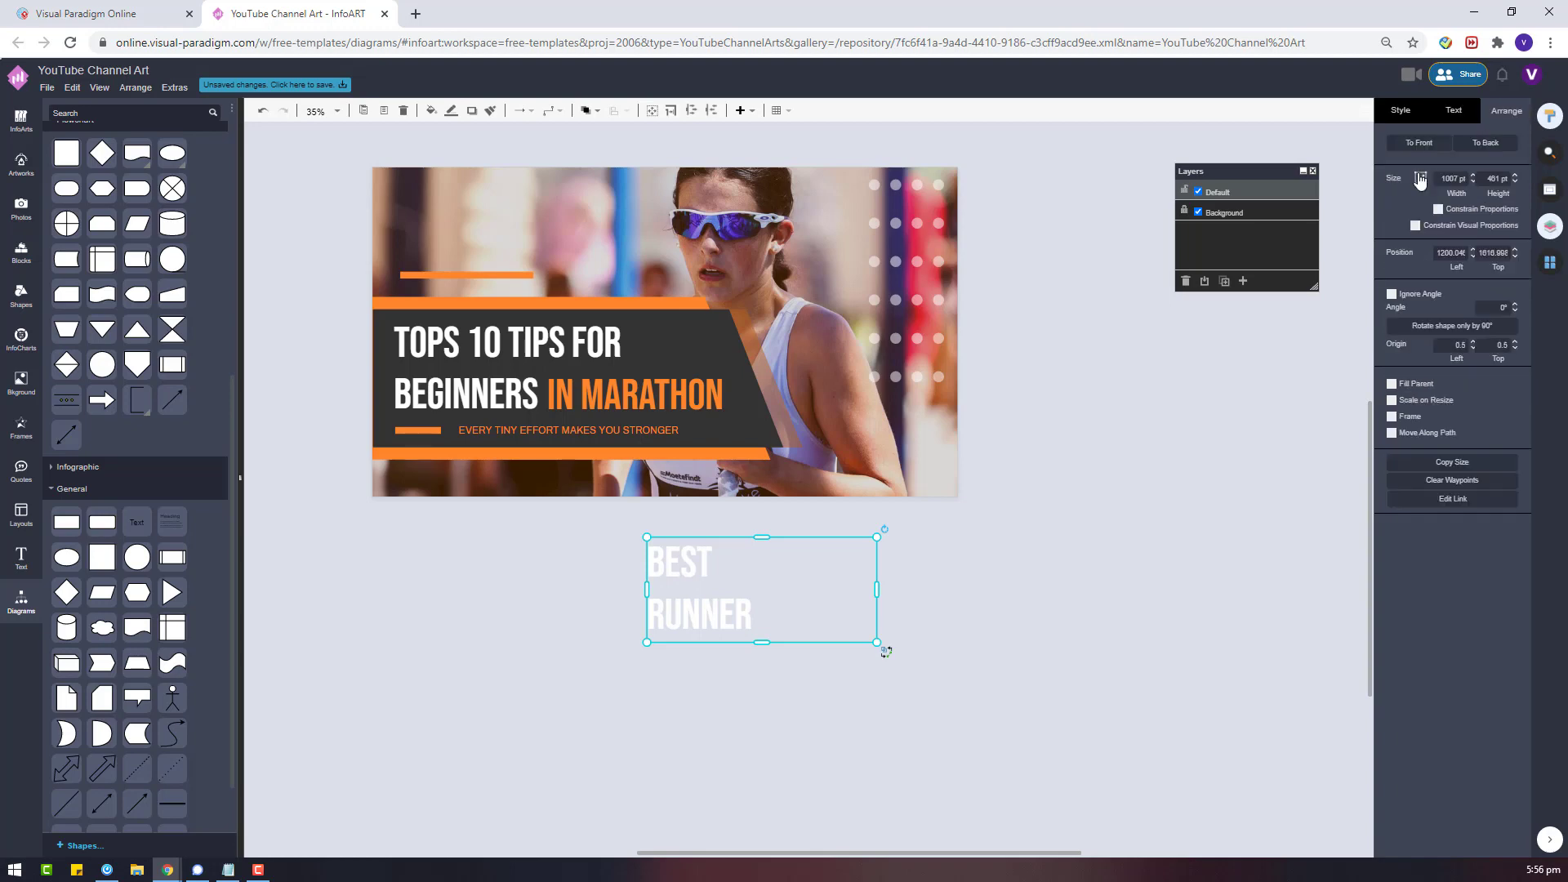
left_click_drag(710, 584, 483, 218)
left_click(1455, 115)
type("80")
key("Return")
Search the artworks for "RUN" and place the black running woman silhouette below the page.
left_click(21, 163)
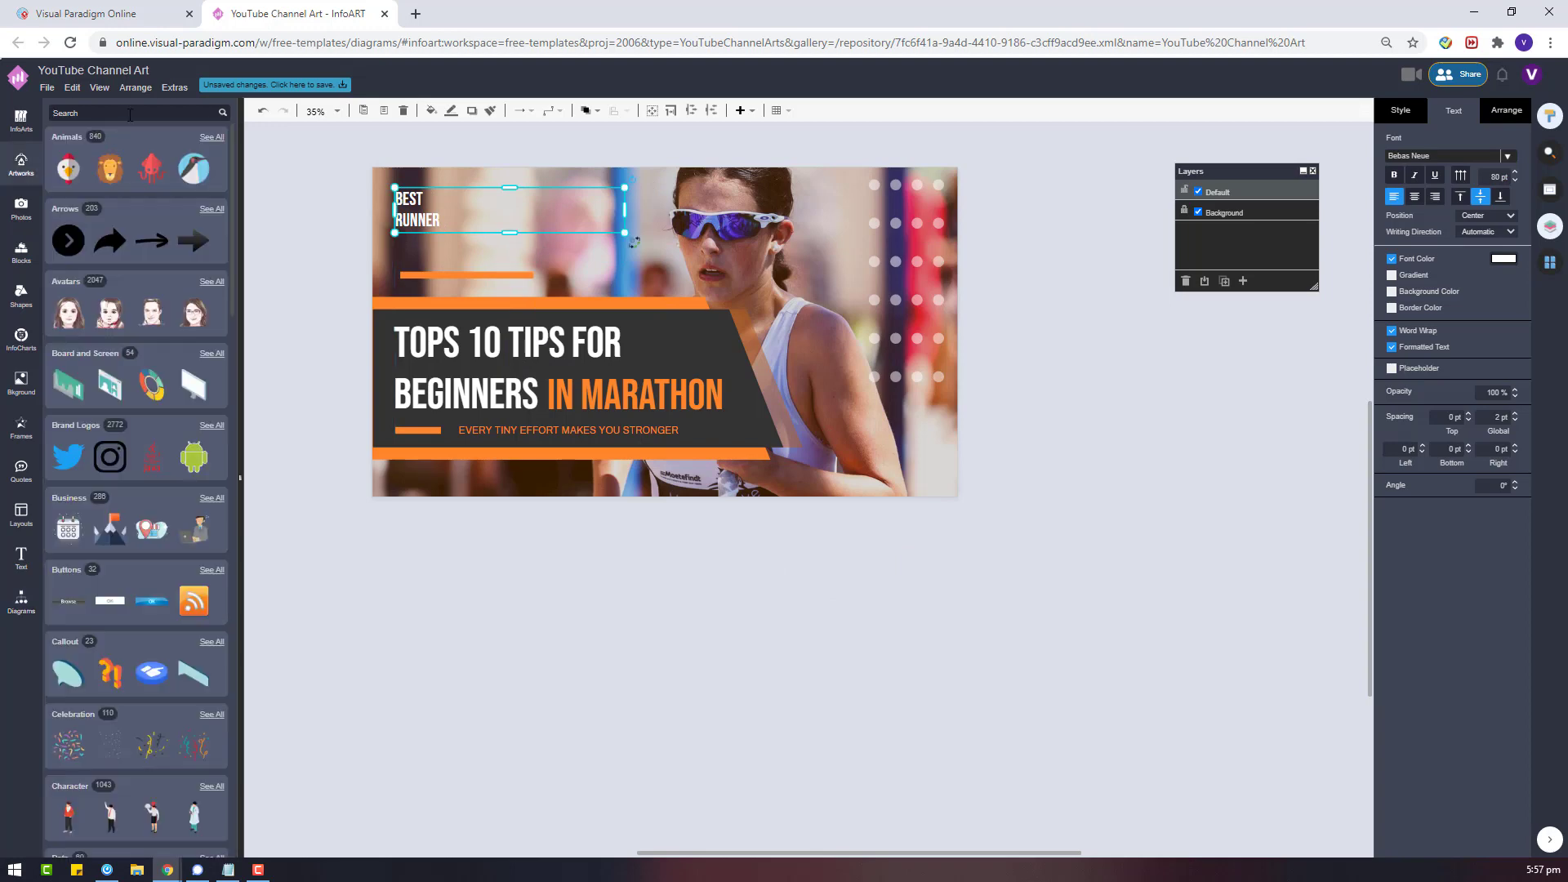
key("Return")
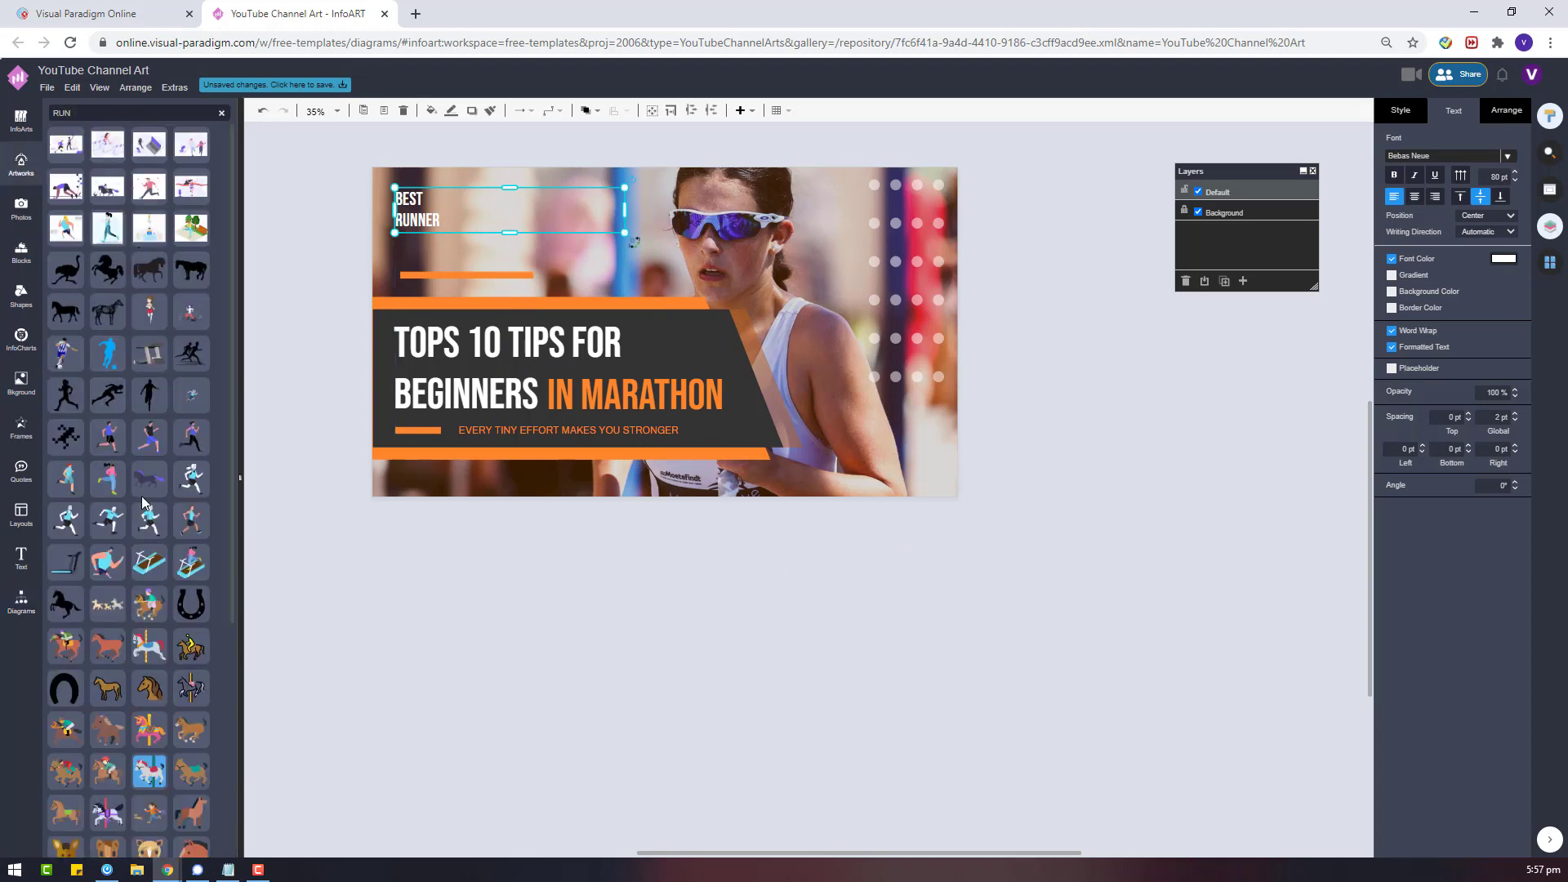
left_click_drag(67, 394, 457, 549)
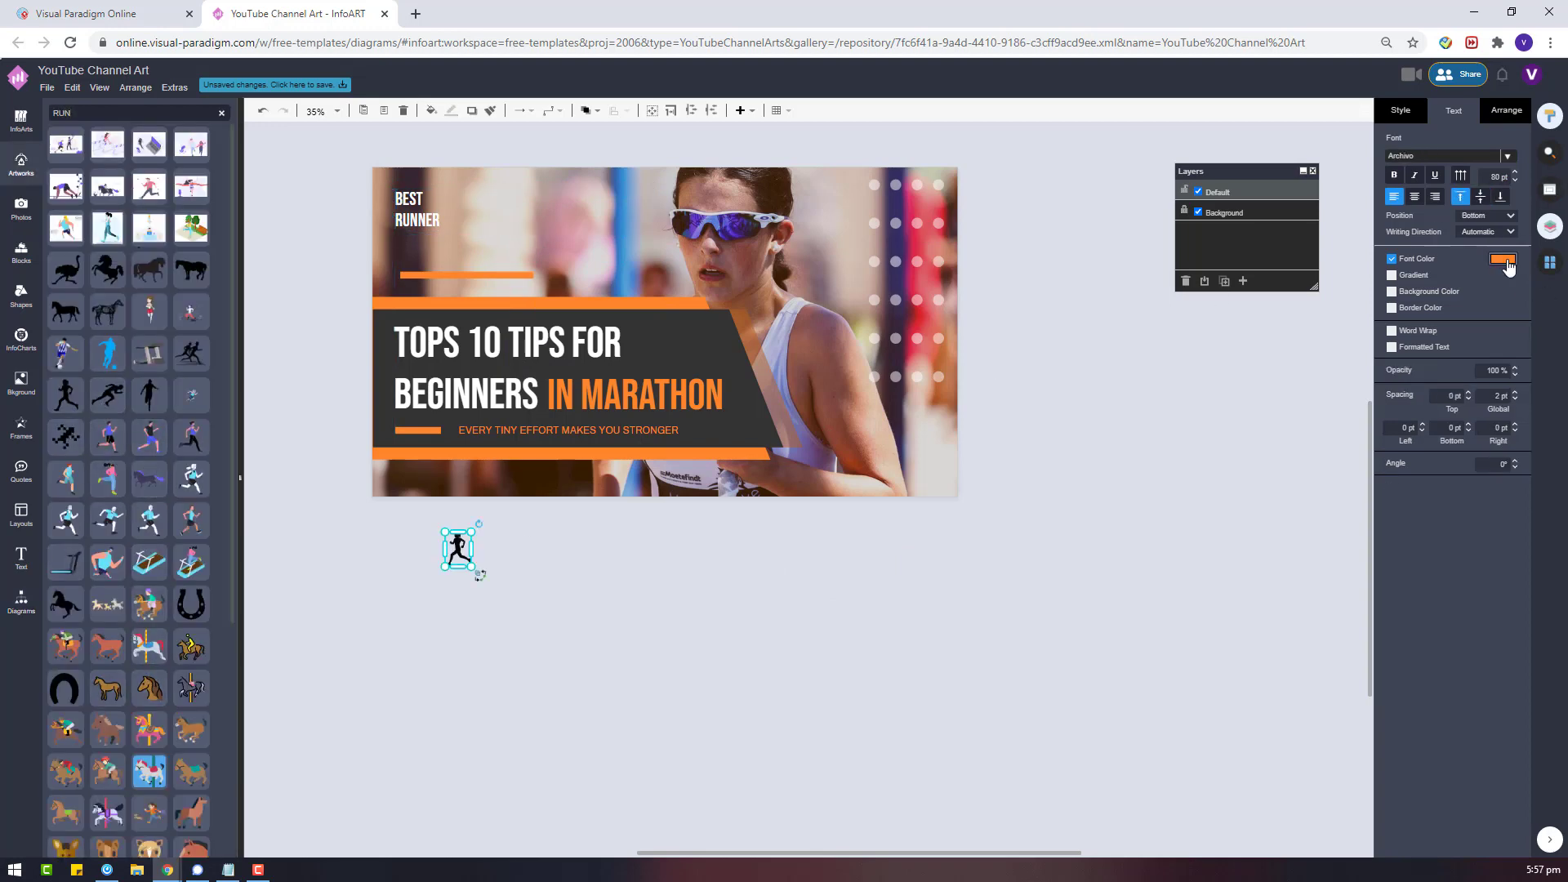
Recolor the runner silhouette to white (FFFFFF).
left_click(1505, 261)
left_click(1468, 550)
left_click(1400, 112)
left_click(1397, 162)
left_click(1420, 335)
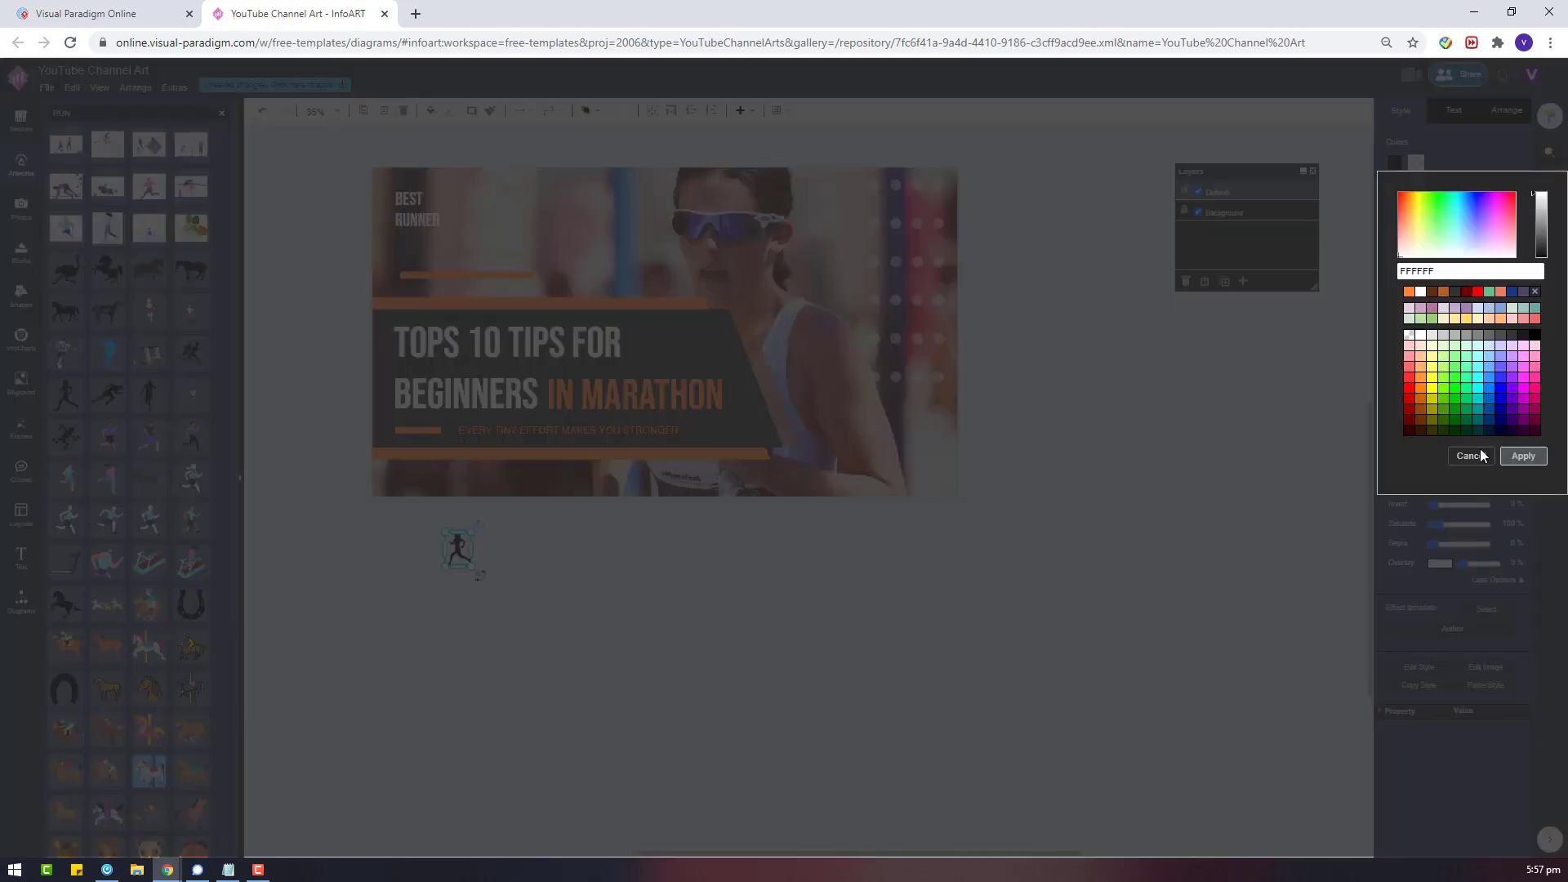
left_click(1523, 456)
Place the white runner just left of "BEST RUNNER" above the upper orange bar and resize both into a compact logo.
left_click_drag(426, 205, 466, 204)
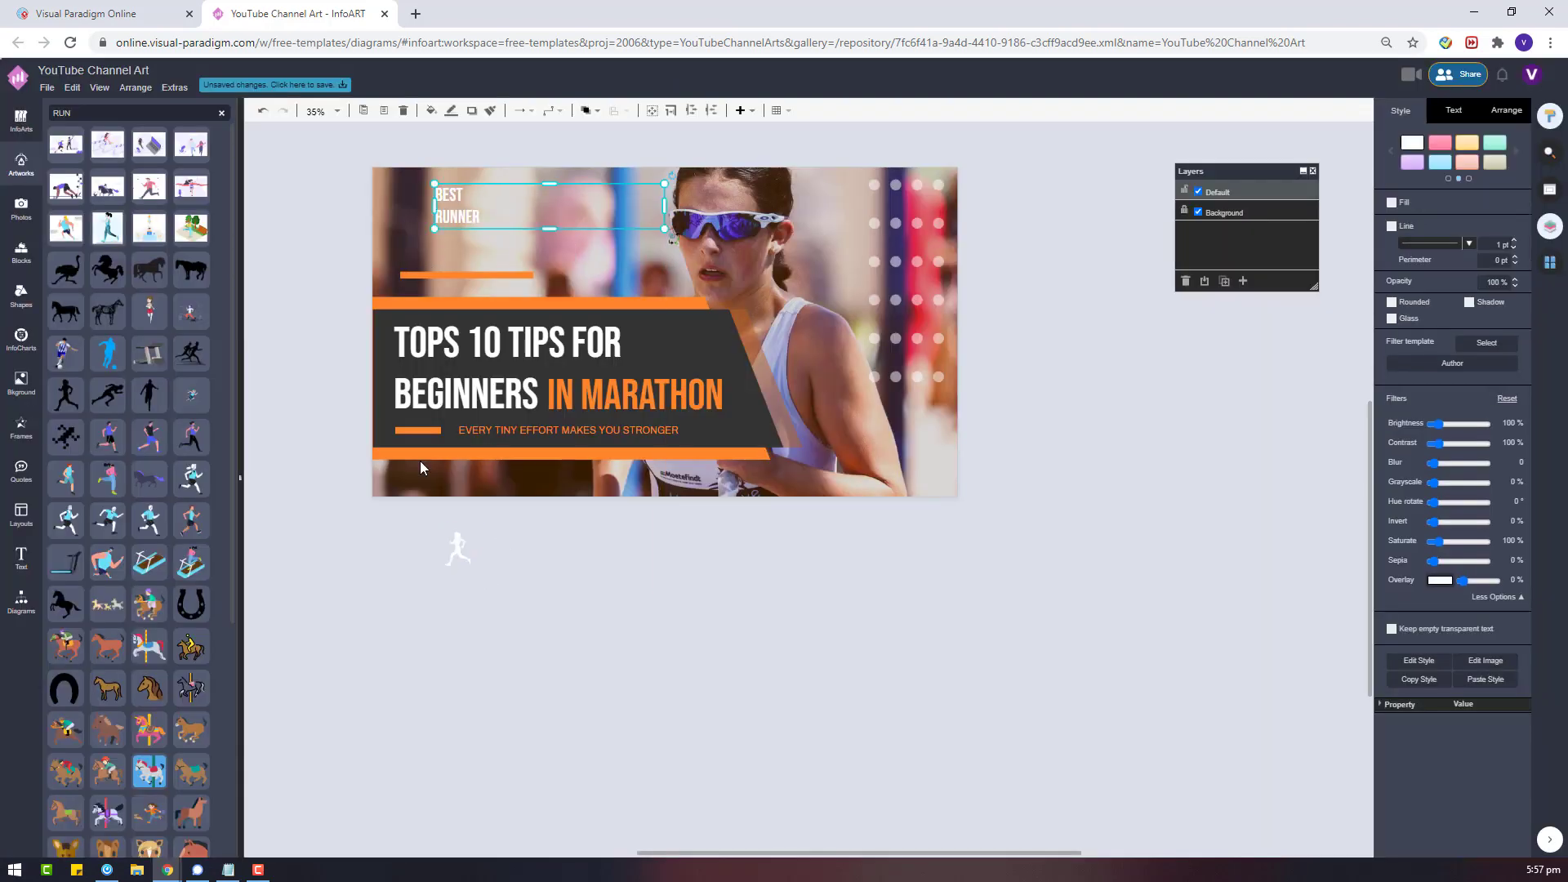
left_click_drag(465, 561, 478, 222)
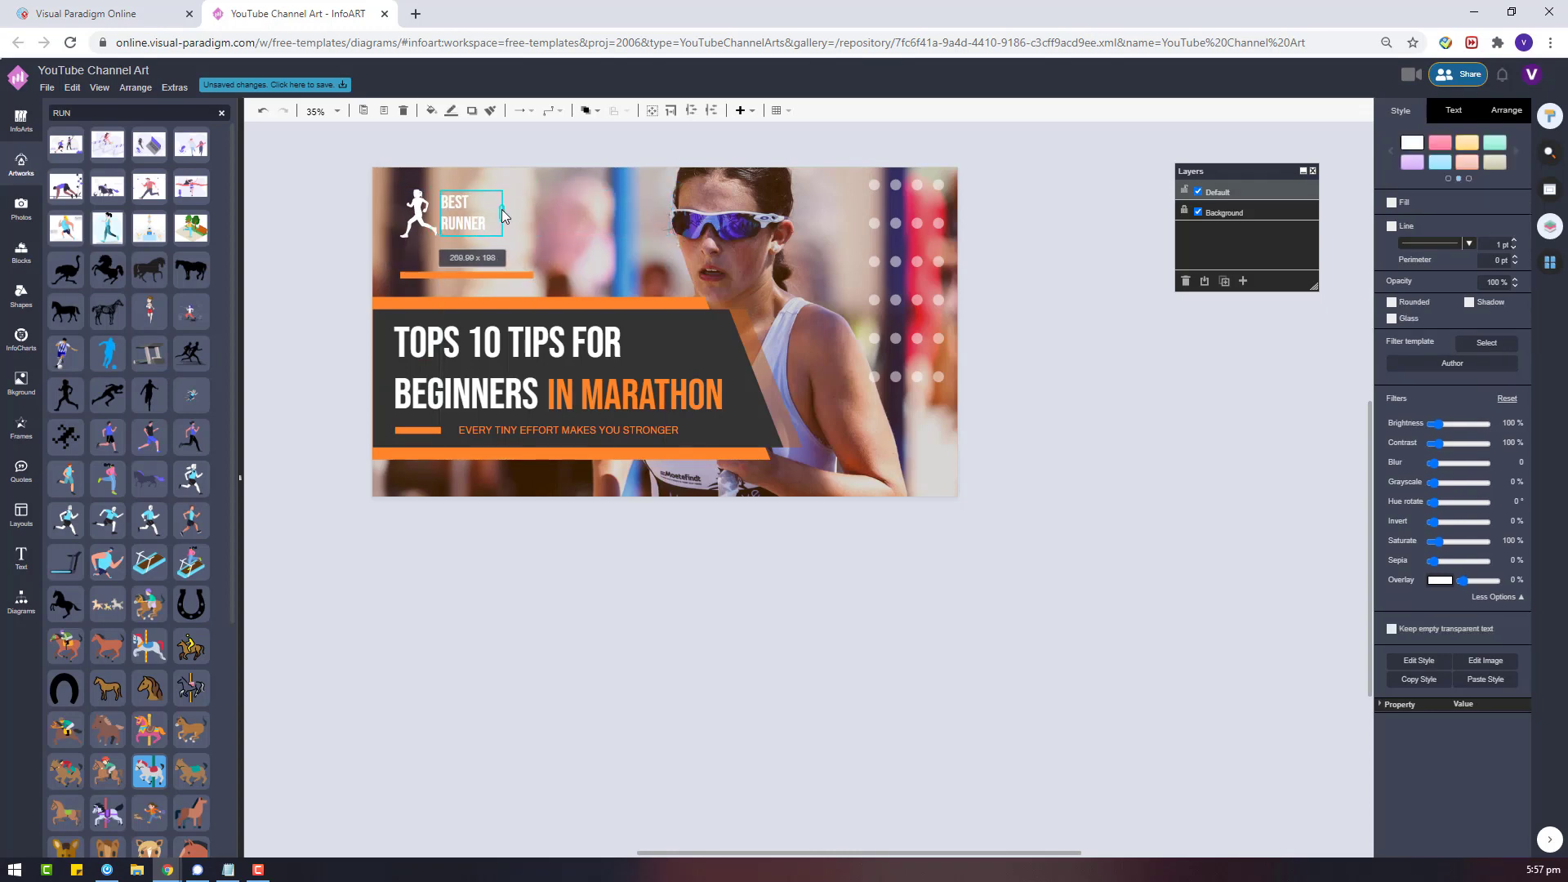
scroll(448, 187, "up", 6)
left_click_drag(636, 210, 673, 181)
left_click_drag(540, 221, 548, 235)
scroll(564, 328, "down", 6)
left_click(1055, 474)
left_click(547, 311)
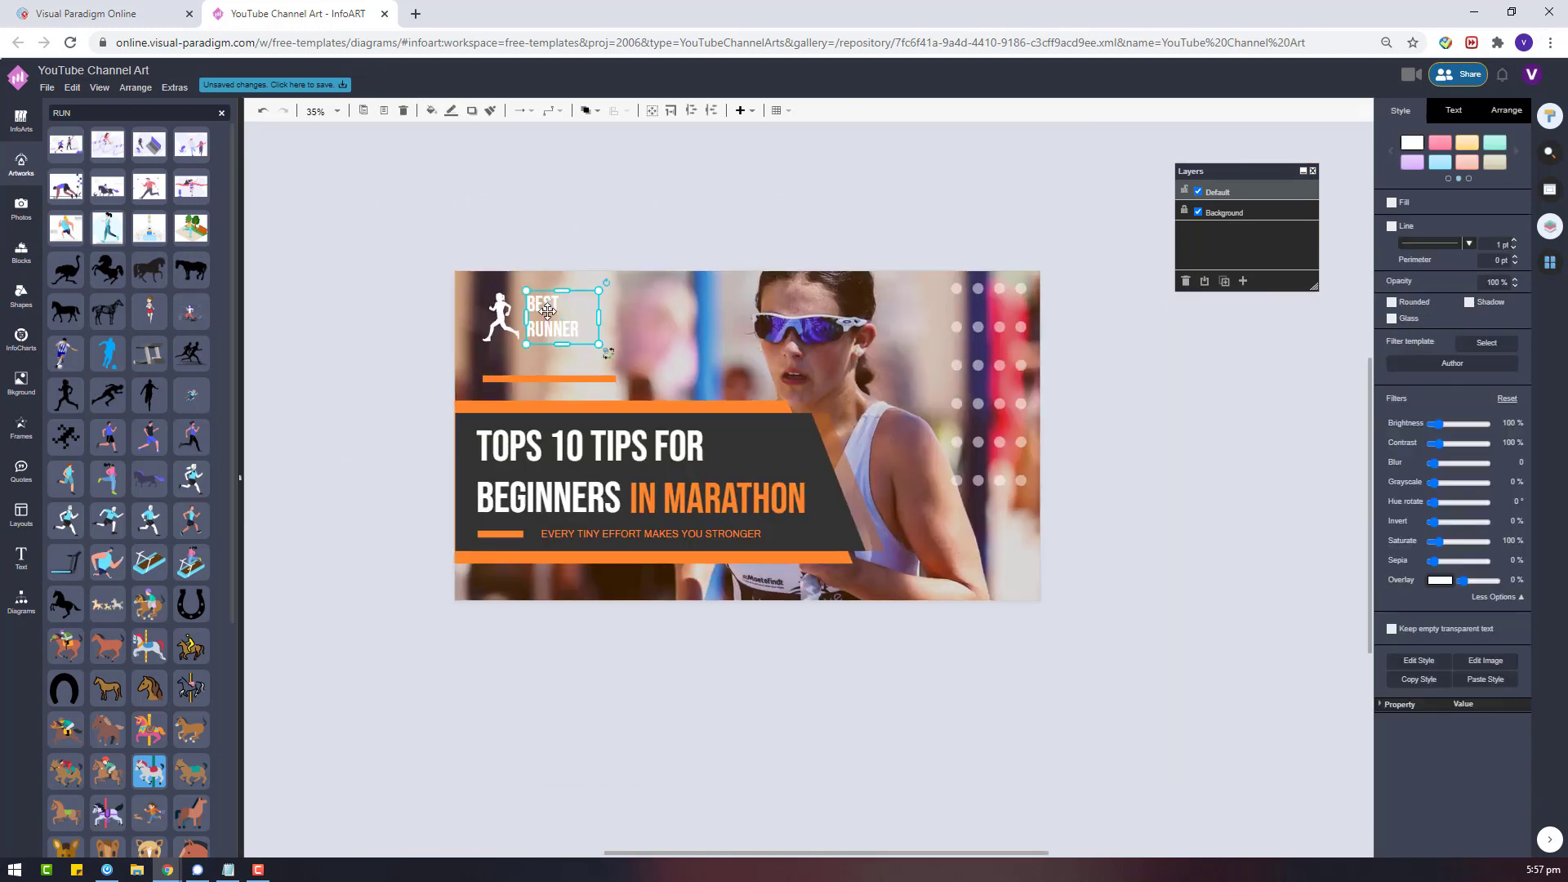
Hide the Background layer to check the foreground elements, and show it again.
left_click(1160, 205)
left_click(1198, 212)
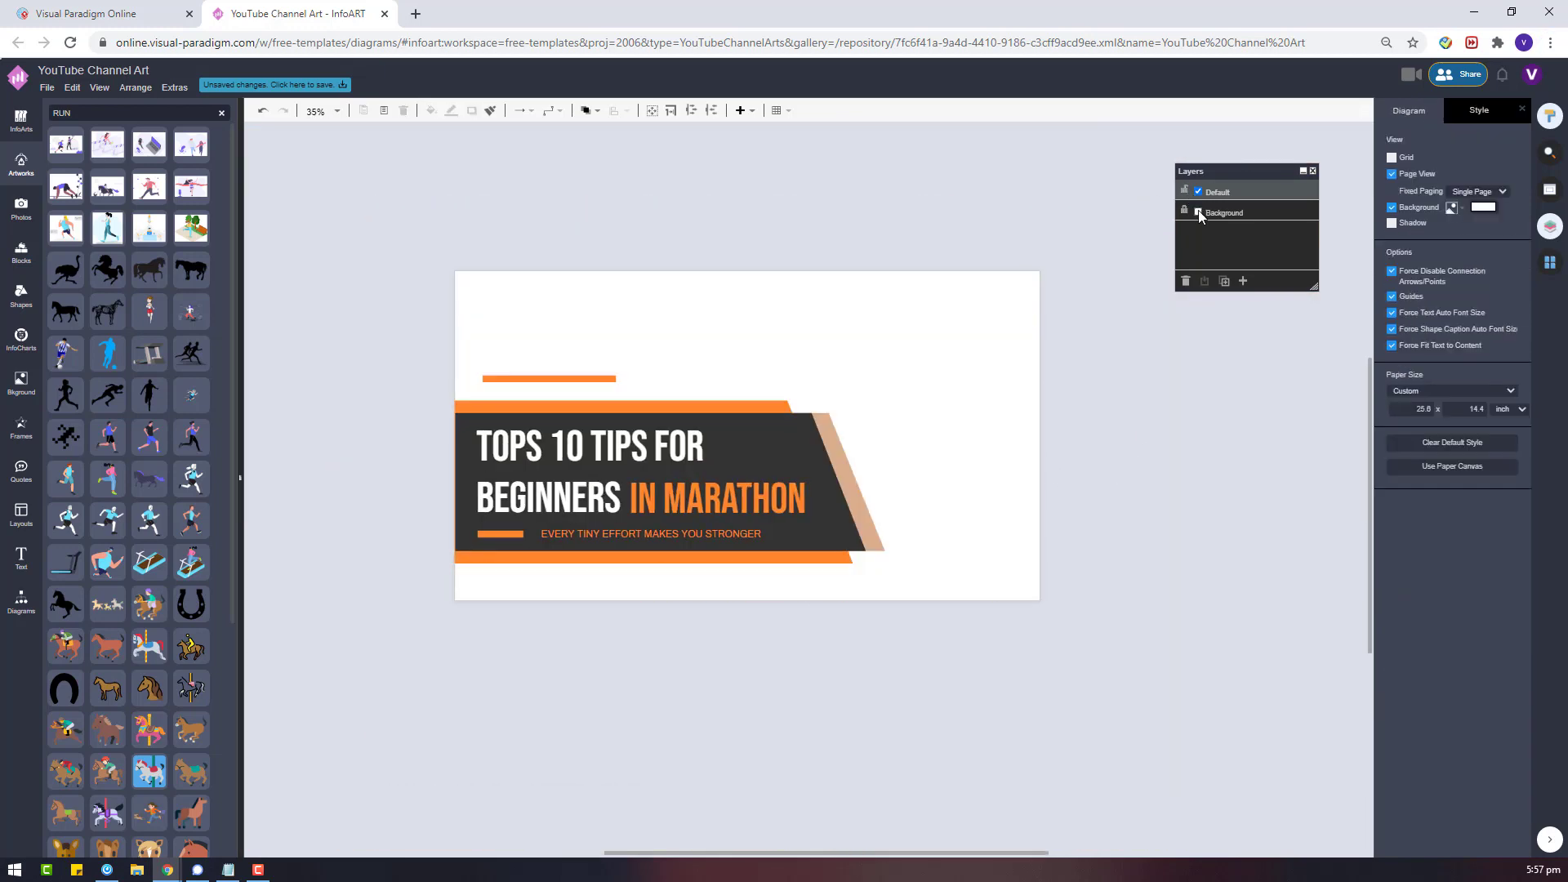
left_click(1198, 212)
Save the design to VP Online under the name "Marathon Top 10 Tips YouTube Channel Art".
left_click(46, 87)
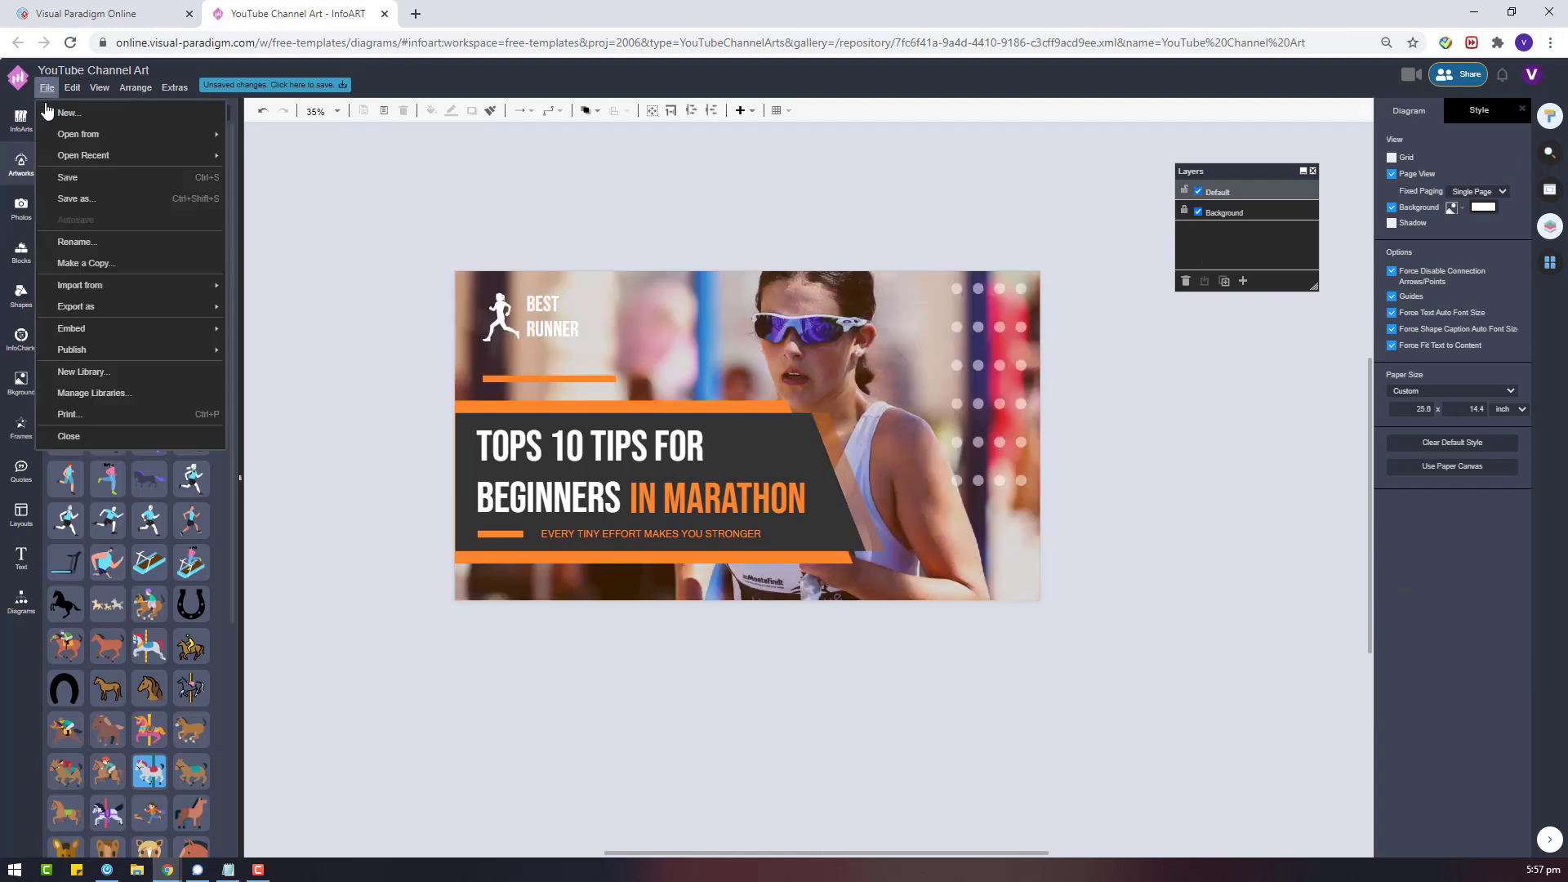
left_click(116, 183)
left_click(702, 309)
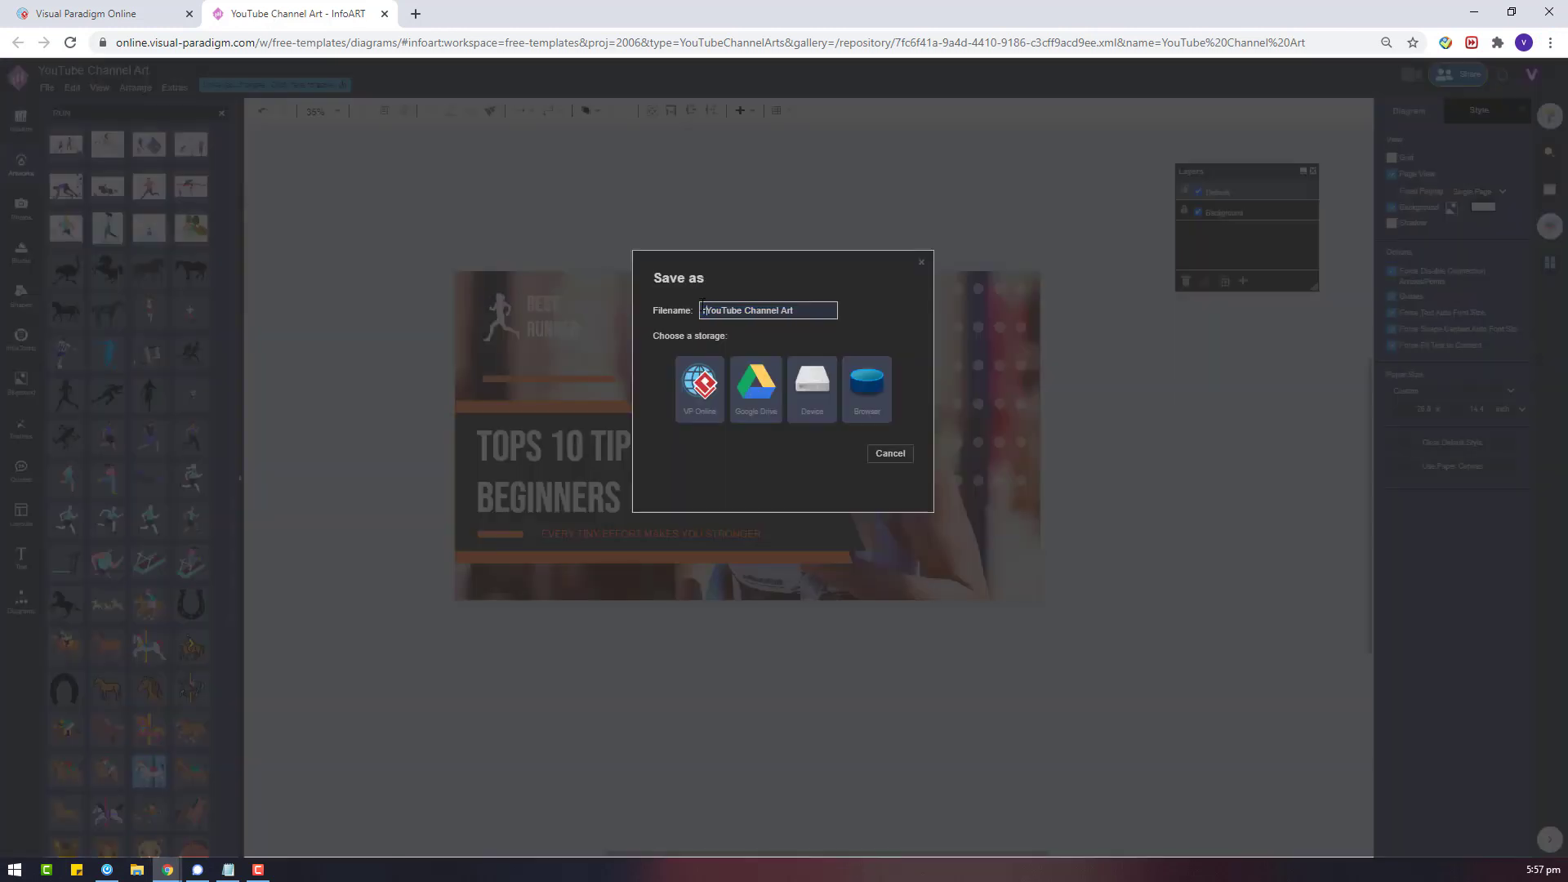
type("marathon Top 10 Tips YouTube C")
left_click(699, 384)
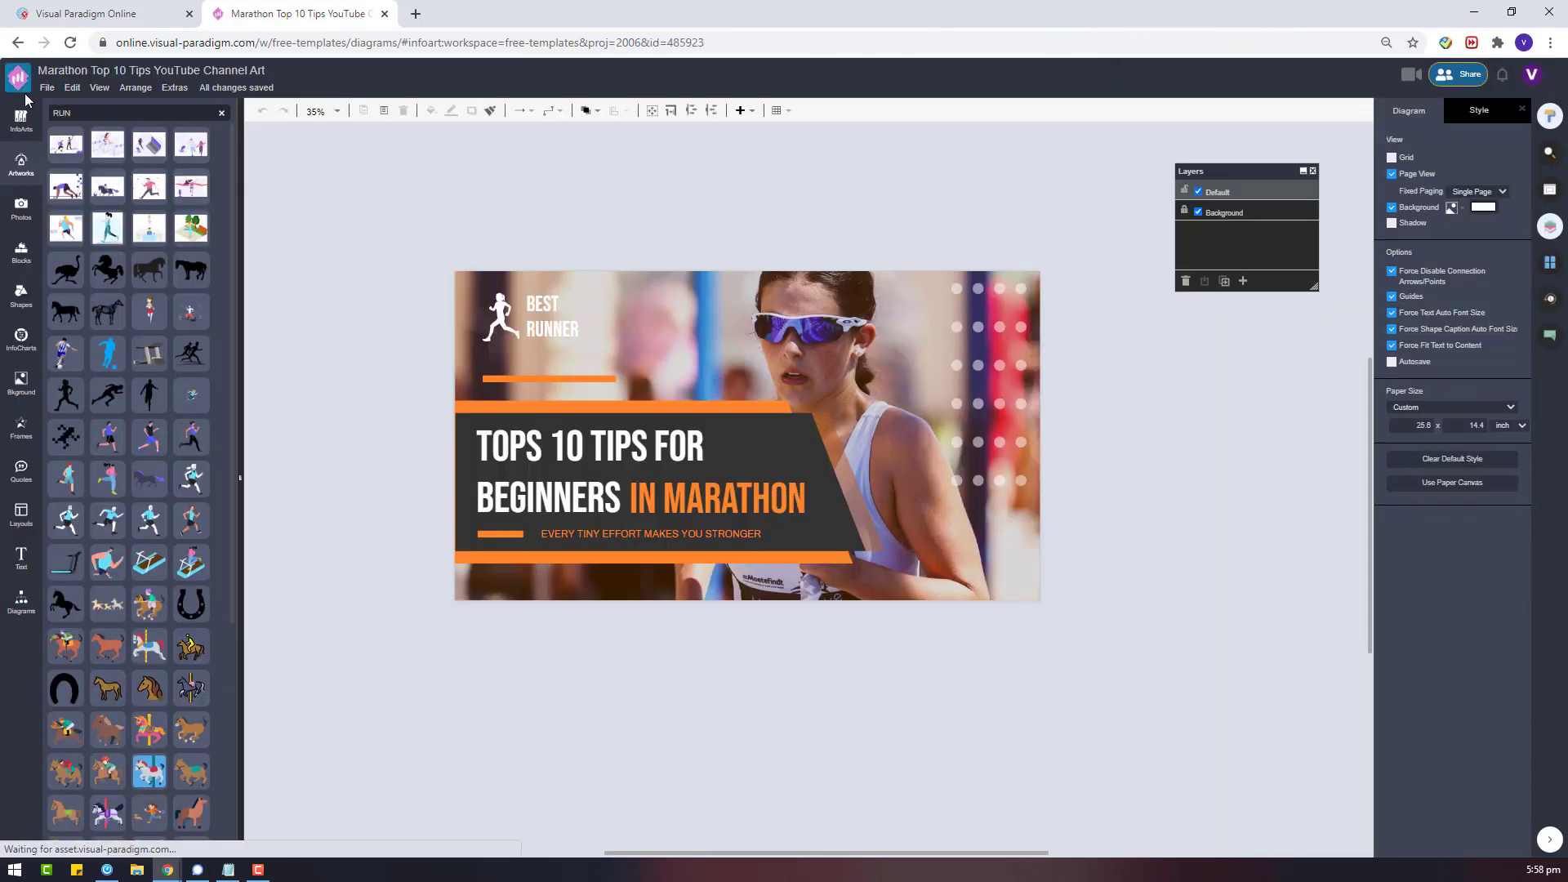
Export the channel art as an image, download it and open the downloaded file.
left_click(46, 87)
mouse_move(133, 319)
left_click(254, 310)
left_click(818, 443)
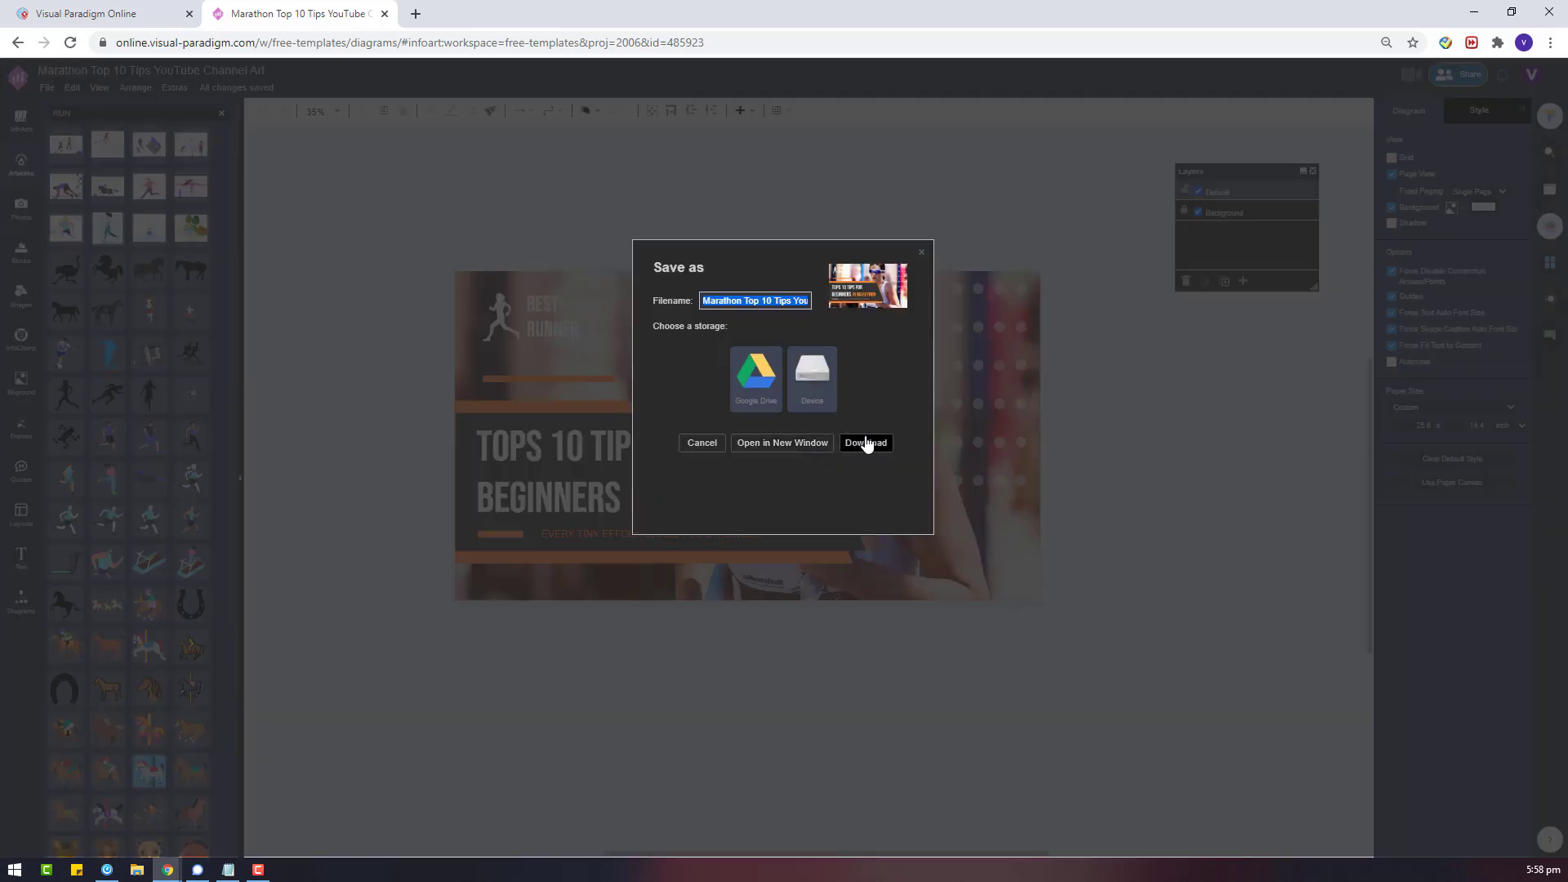
left_click(868, 443)
left_click(90, 834)
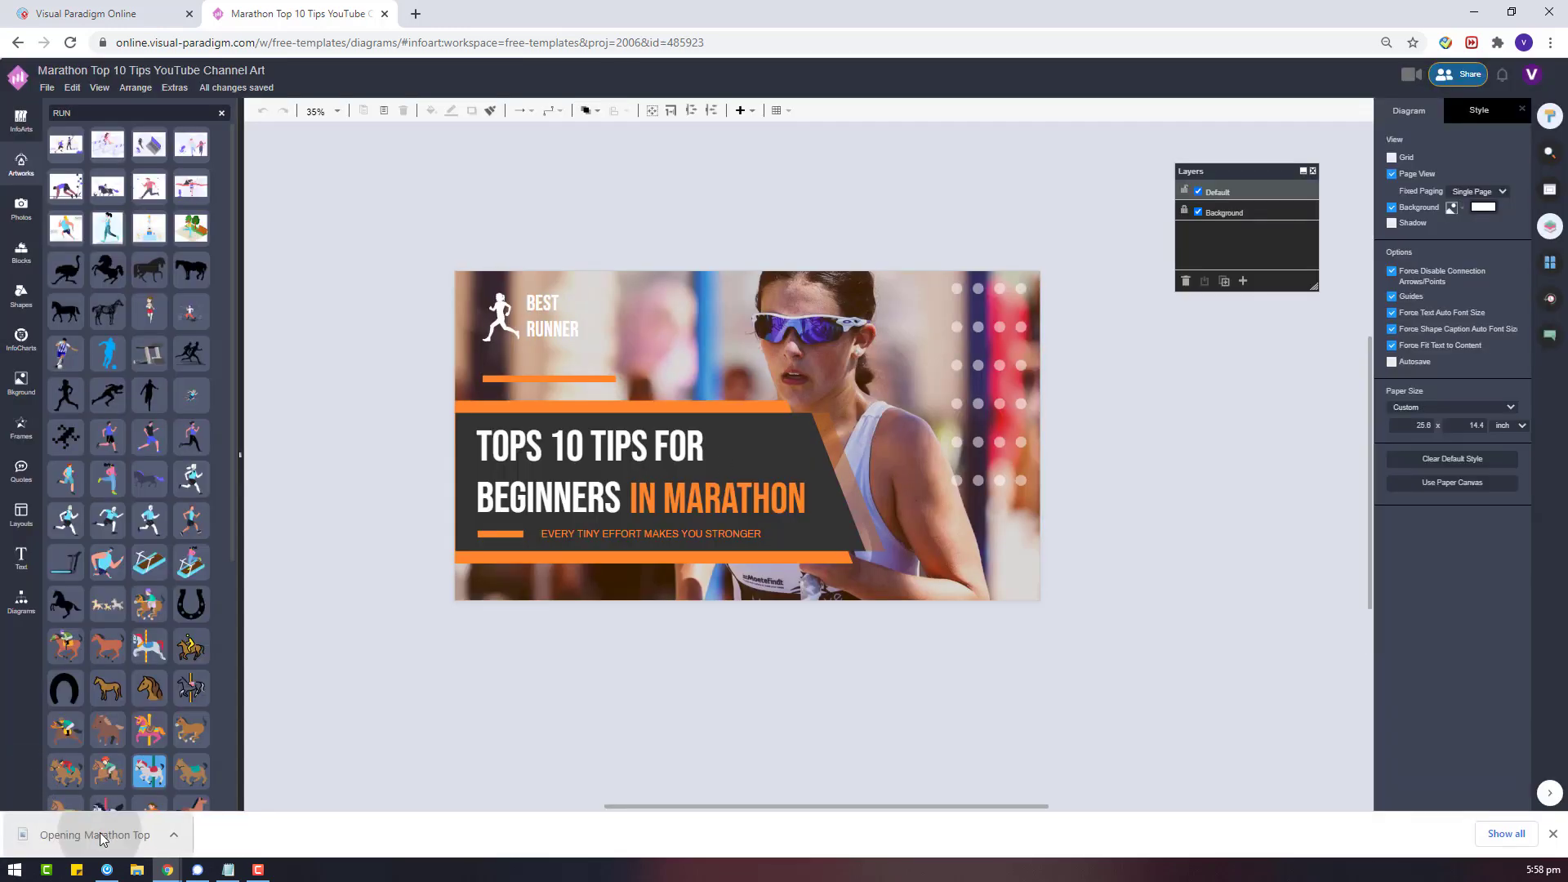